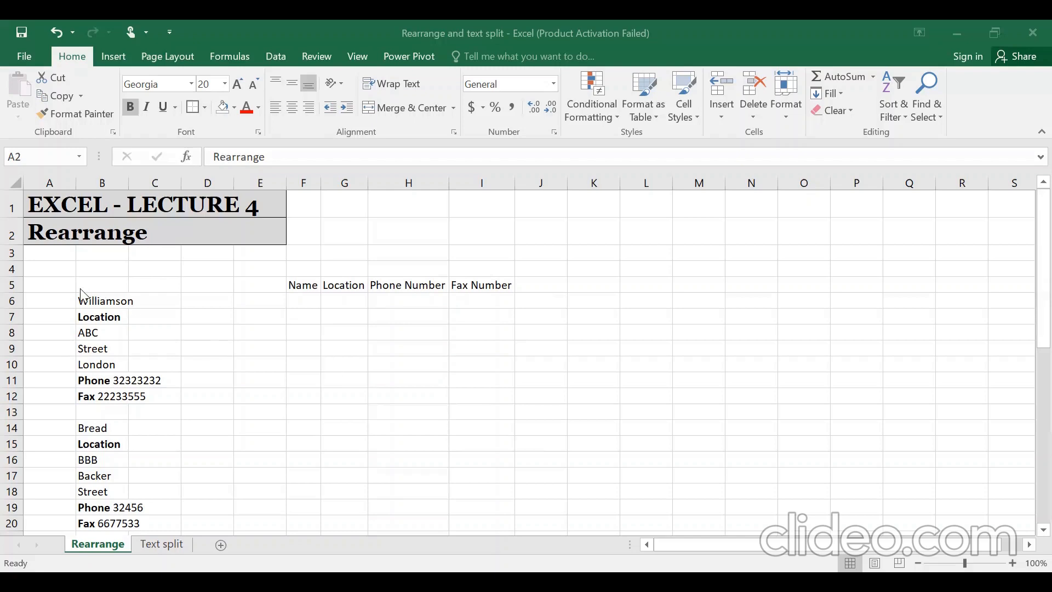
{"action": "left_click", "coordinate": [91, 300]}
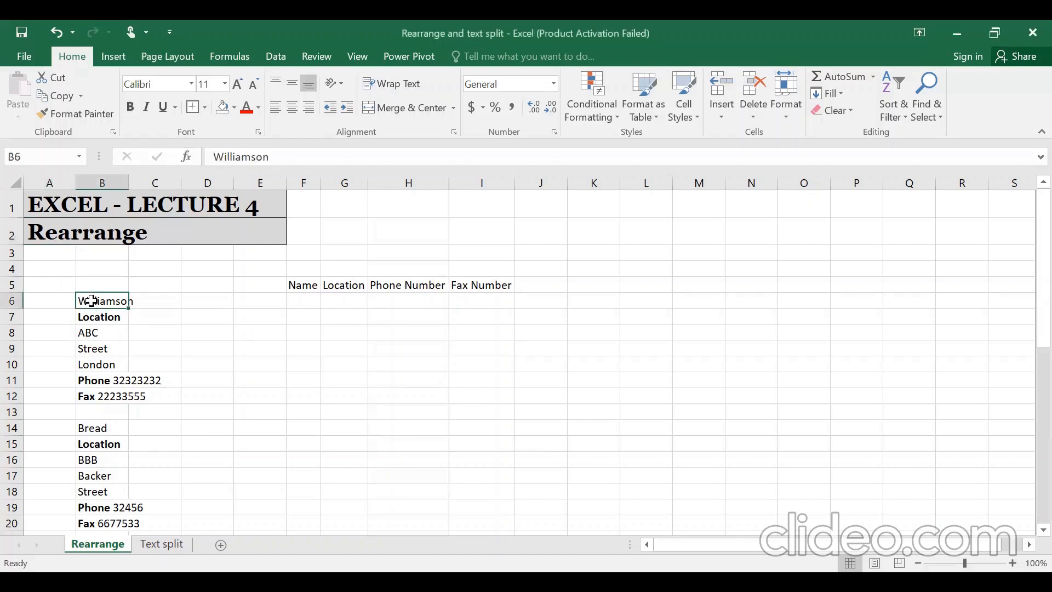
{"action": "key", "text": "Down"}
{"action": "key", "text": "Down"}
{"action": "key", "text": "Down"}
{"action": "key", "text": "Down"}
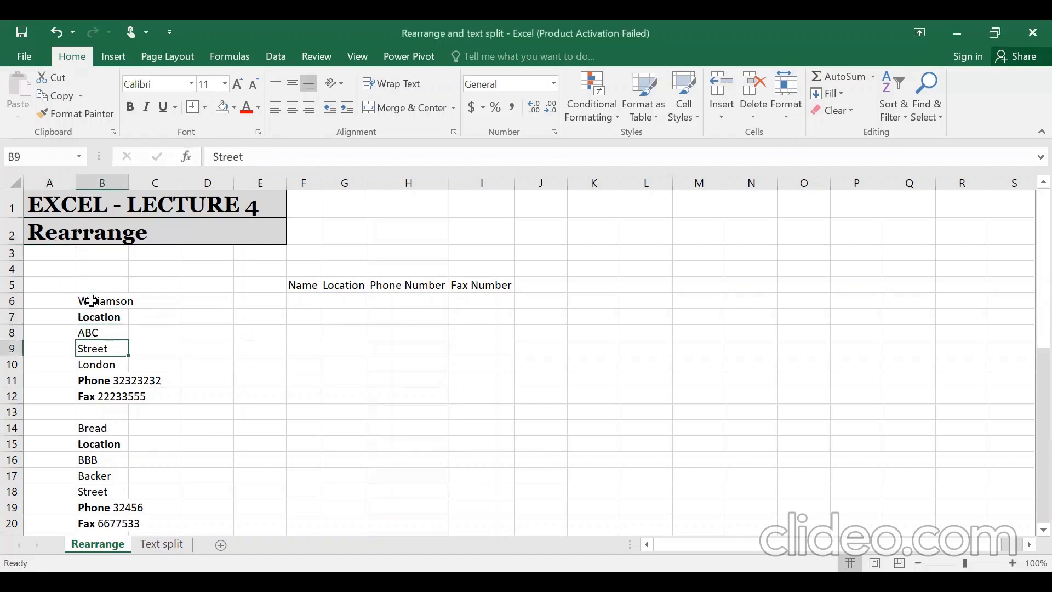
{"action": "key", "text": "Up"}
{"action": "key", "text": "Up"}
{"action": "key", "text": "Down"}
{"action": "key", "text": "Down"}
{"action": "key", "text": "Down"}
{"action": "key", "text": "Down"}
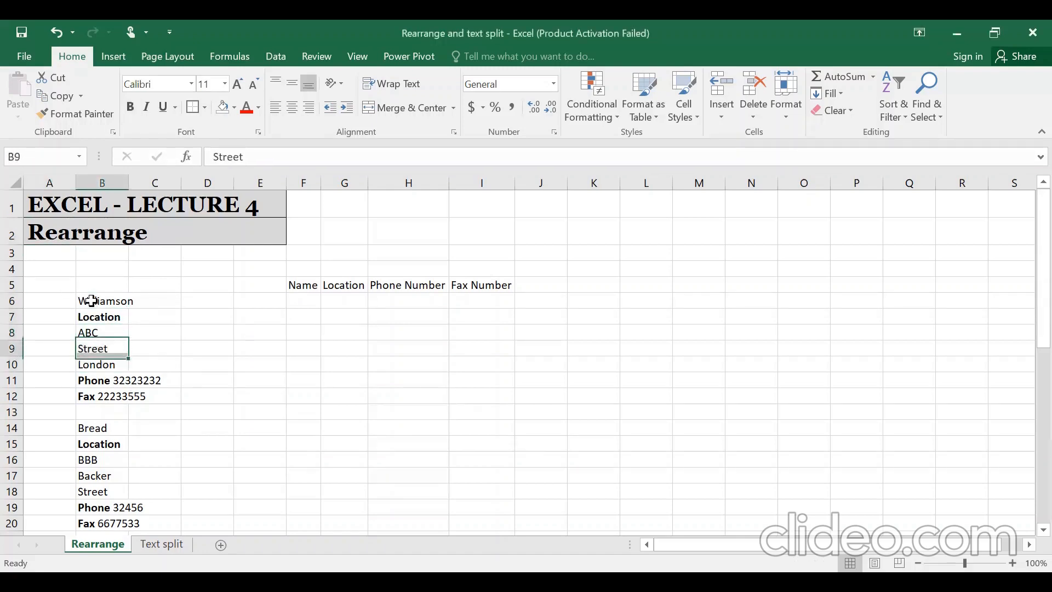
{"action": "key", "text": "Down"}
{"action": "key", "text": "Down"}
{"action": "key", "text": "Down"}
{"action": "key", "text": "Down"}
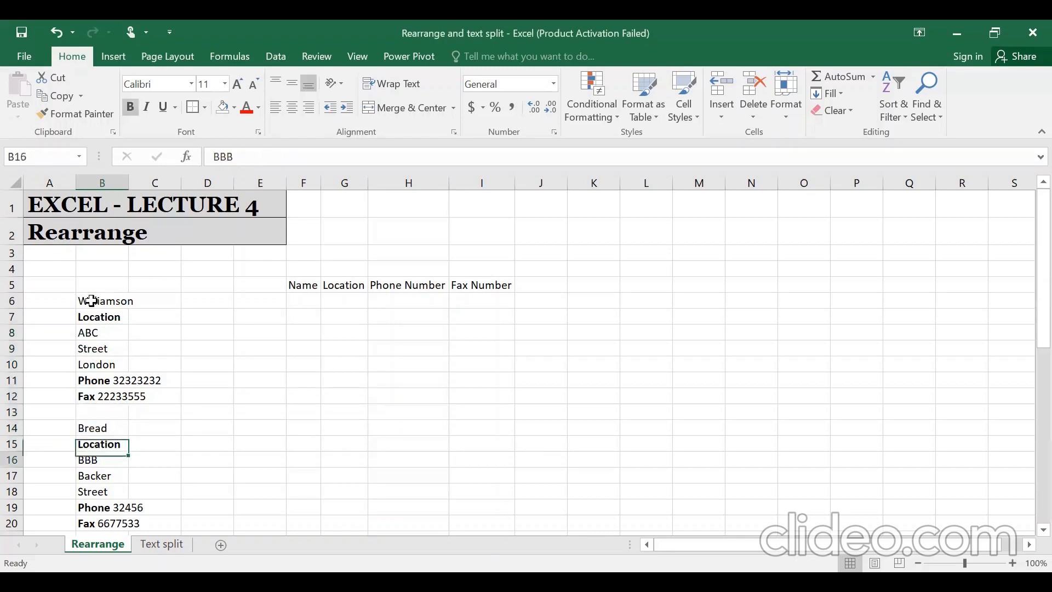
{"action": "key", "text": "Up"}
{"action": "key", "text": "Up"}
{"action": "key", "text": "ctrl+Down"}
{"action": "key", "text": "ctrl+Down"}
{"action": "key", "text": "ctrl+Down"}
{"action": "key", "text": "ctrl+Down"}
{"action": "key", "text": "ctrl+Down"}
{"action": "key", "text": "ctrl+Down"}
{"action": "key", "text": "ctrl+Down"}
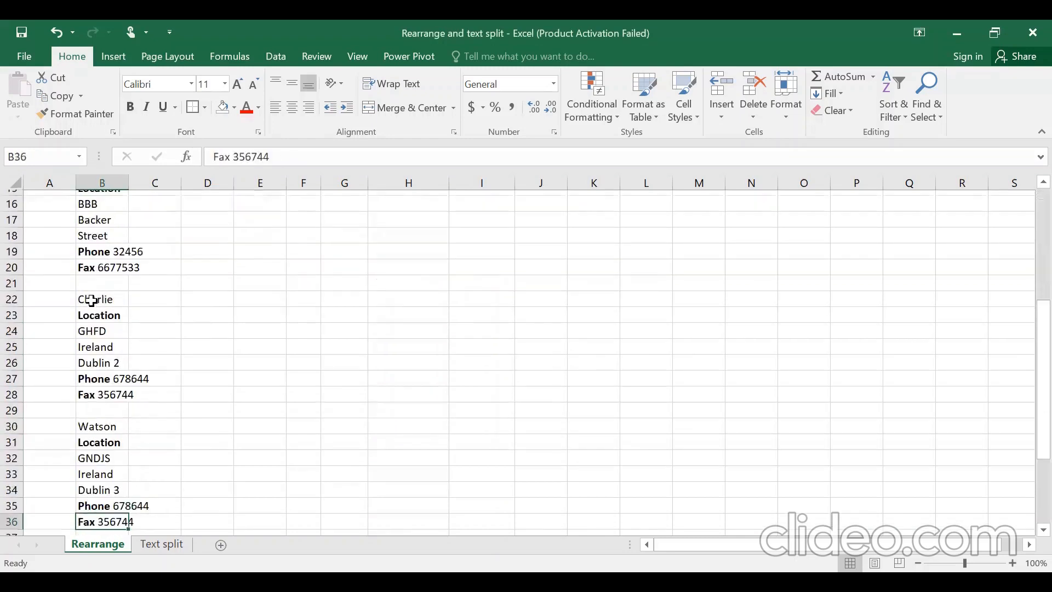
{"action": "key", "text": "ctrl+Down"}
{"action": "key", "text": "ctrl+Up"}
{"action": "key", "text": "ctrl+Up"}
{"action": "key", "text": "ctrl+Up"}
{"action": "key", "text": "ctrl+Up"}
{"action": "key", "text": "ctrl+Up"}
{"action": "key", "text": "ctrl+Up"}
{"action": "key", "text": "ctrl+Up"}
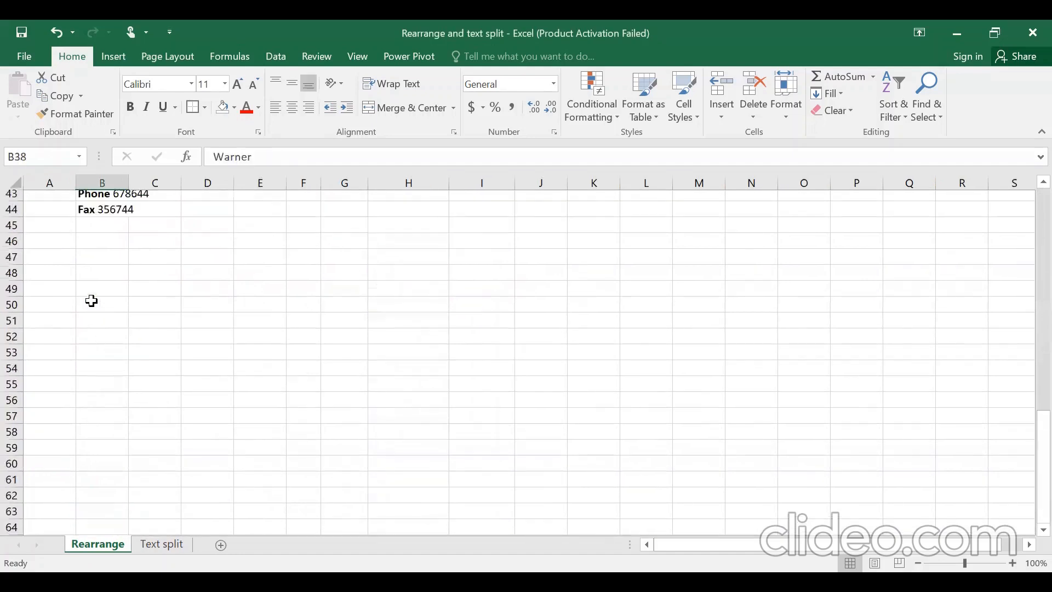
{"action": "key", "text": "ctrl+Up"}
{"action": "key", "text": "ctrl+Up"}
{"action": "key", "text": "ctrl+Up"}
{"action": "key", "text": "ctrl+Up"}
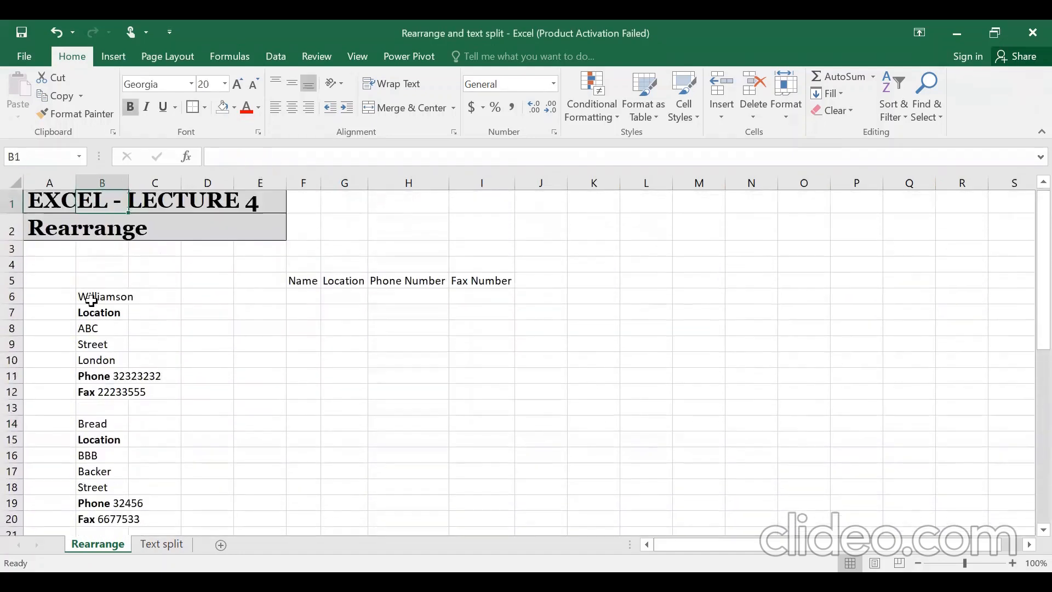
{"action": "key", "text": "Down"}
{"action": "key", "text": "Down"}
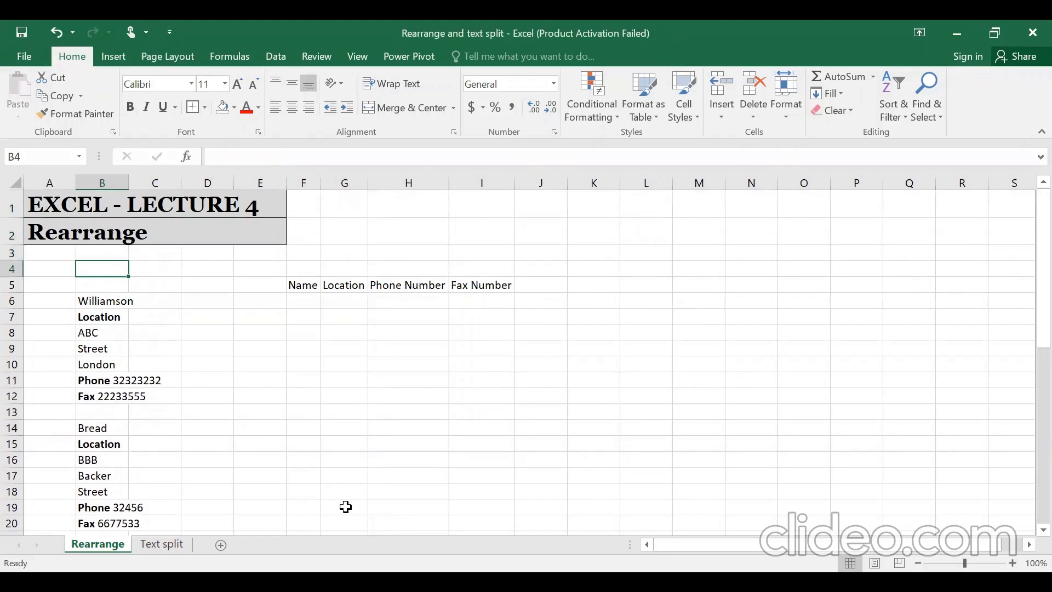
- Enter a trial surname in F6 and AutoFit column F to its width
{"action": "key", "text": "Right"}
{"action": "key", "text": "Right"}
{"action": "key", "text": "Right"}
{"action": "key", "text": "Right"}
{"action": "key", "text": "Down"}
{"action": "key", "text": "Down"}
{"action": "type", "text": "Williams"}
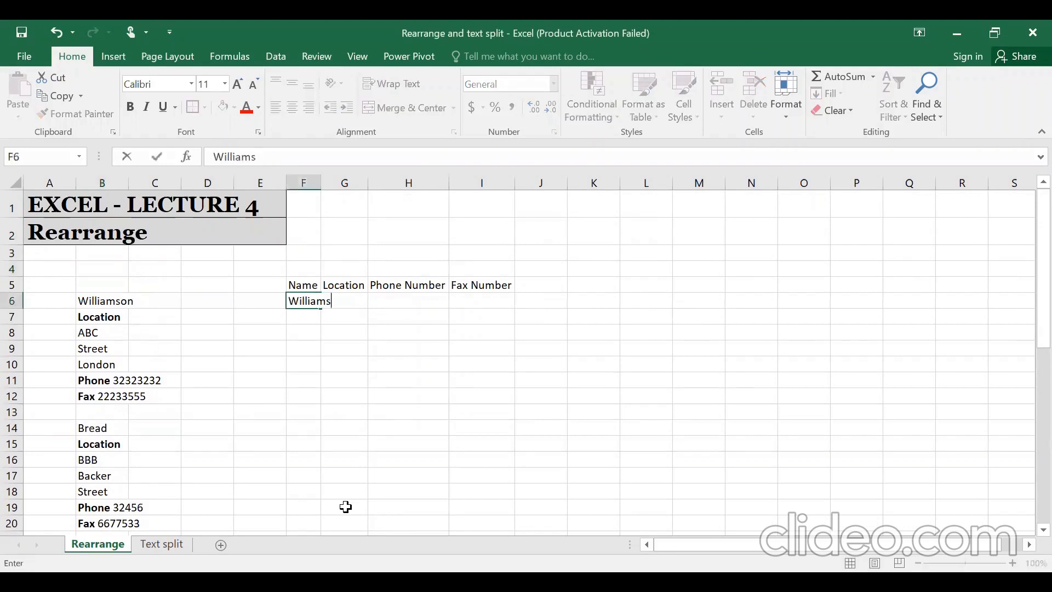
{"action": "type", "text": "oon"}
{"action": "key", "text": "Return"}
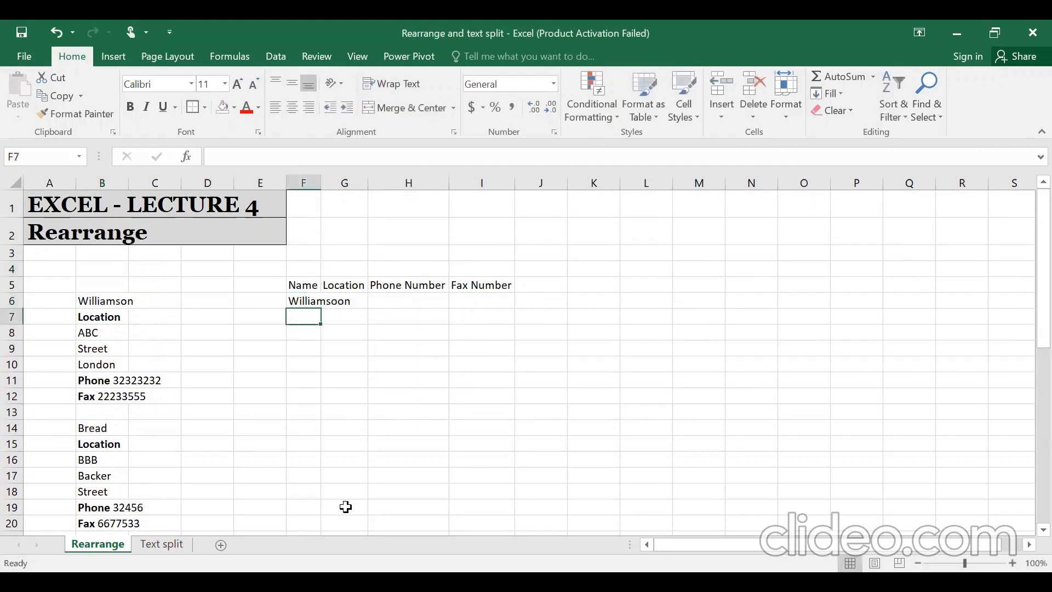
{"action": "key", "text": "Up"}
{"action": "key", "text": "alt+h"}
{"action": "key", "text": "o"}
{"action": "key", "text": "i"}
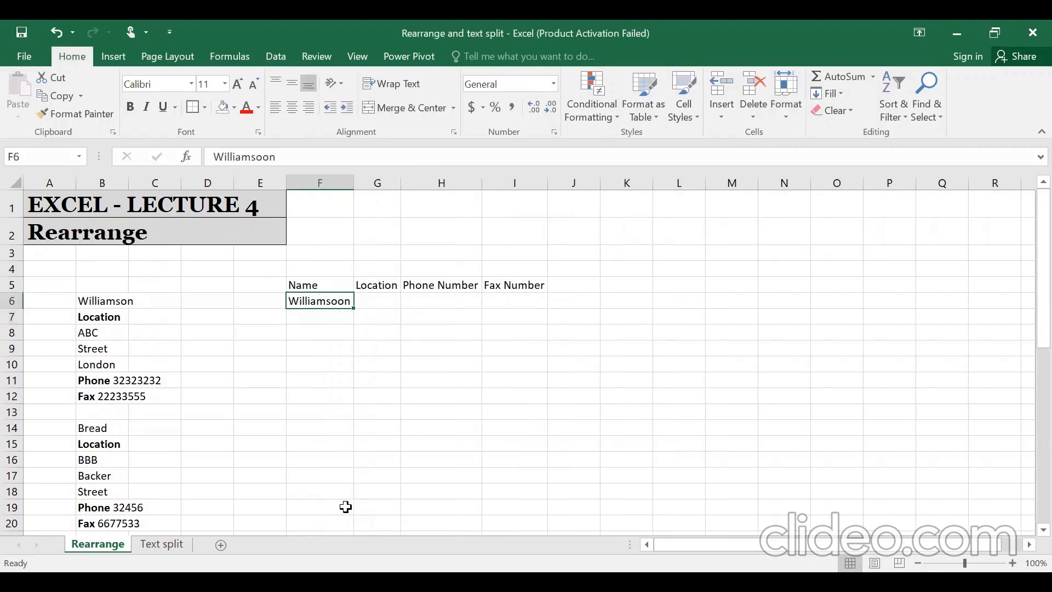
- Correct the name to Williamson and enter 'ABC, Street,London' in G6
{"action": "key", "text": "F2"}
{"action": "key", "text": "BackSpace"}
{"action": "key", "text": "BackSpace"}
{"action": "type", "text": "n"}
{"action": "key", "text": "Tab"}
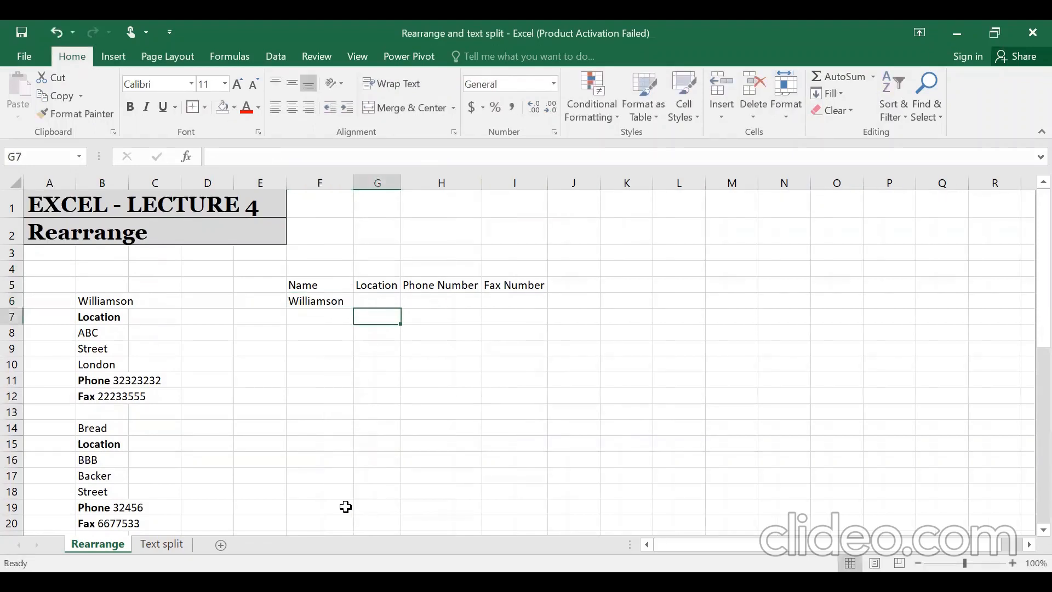
{"action": "type", "text": "A"}
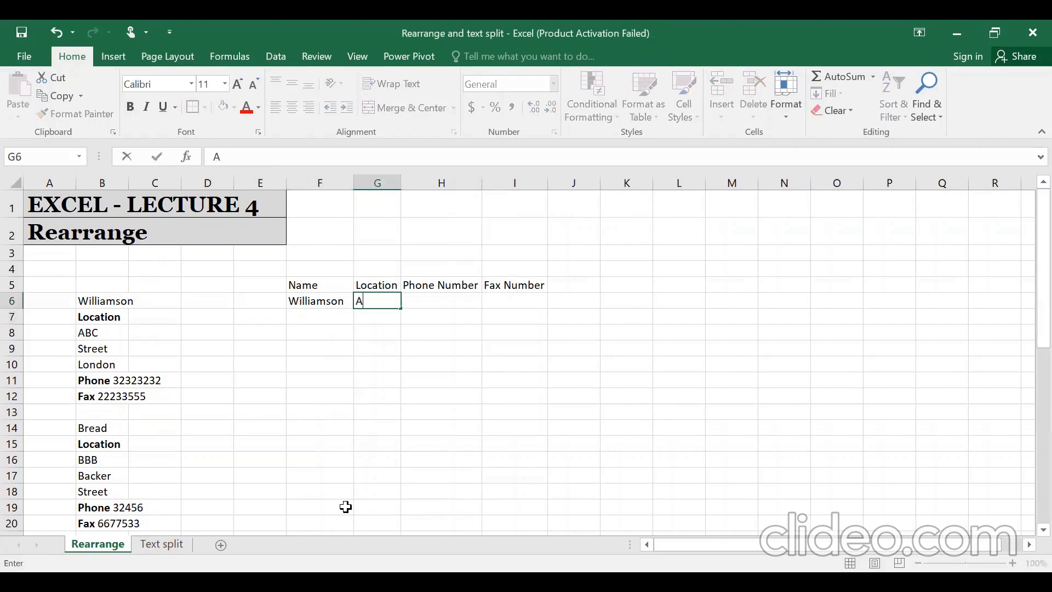
{"action": "type", "text": "BC, Street,London"}
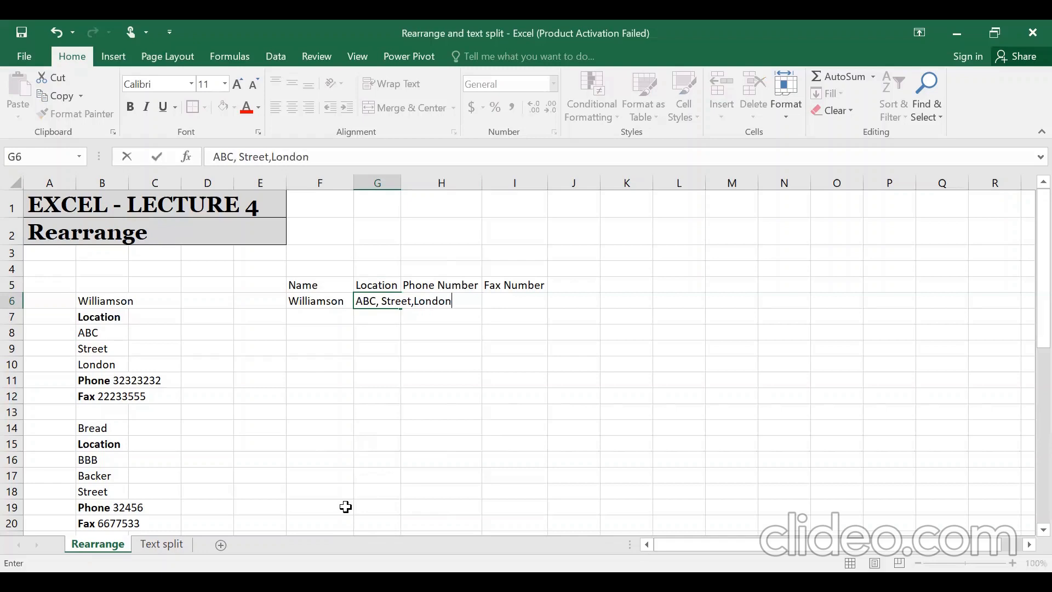
{"action": "key", "text": "Return"}
{"action": "key", "text": "Up"}
- Clear the trial entries in F6:G6
{"action": "key", "text": "Left"}
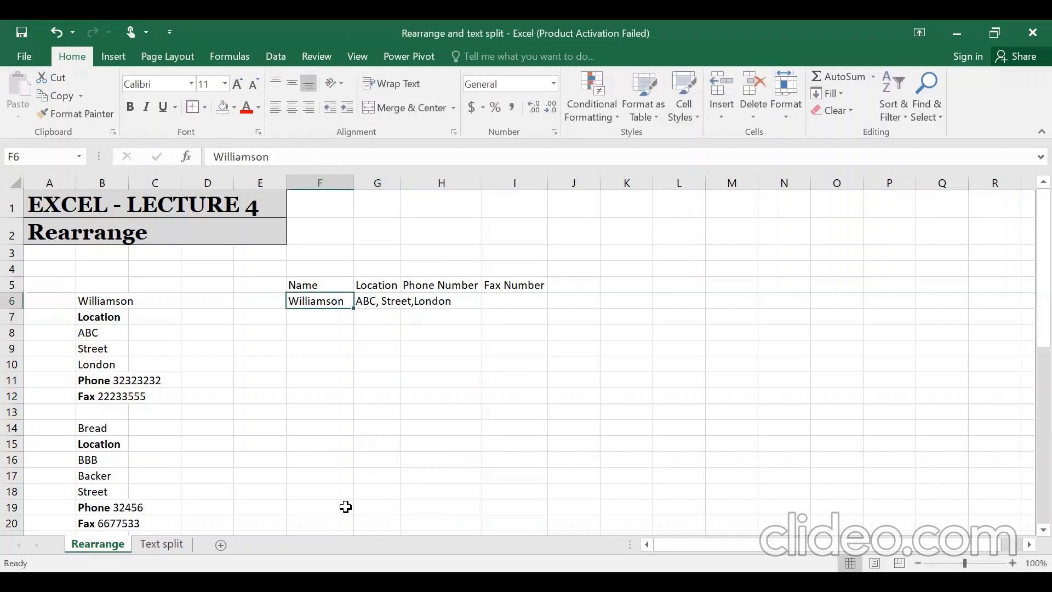
{"action": "key", "text": "shift+Right"}
{"action": "key", "text": "Delete"}
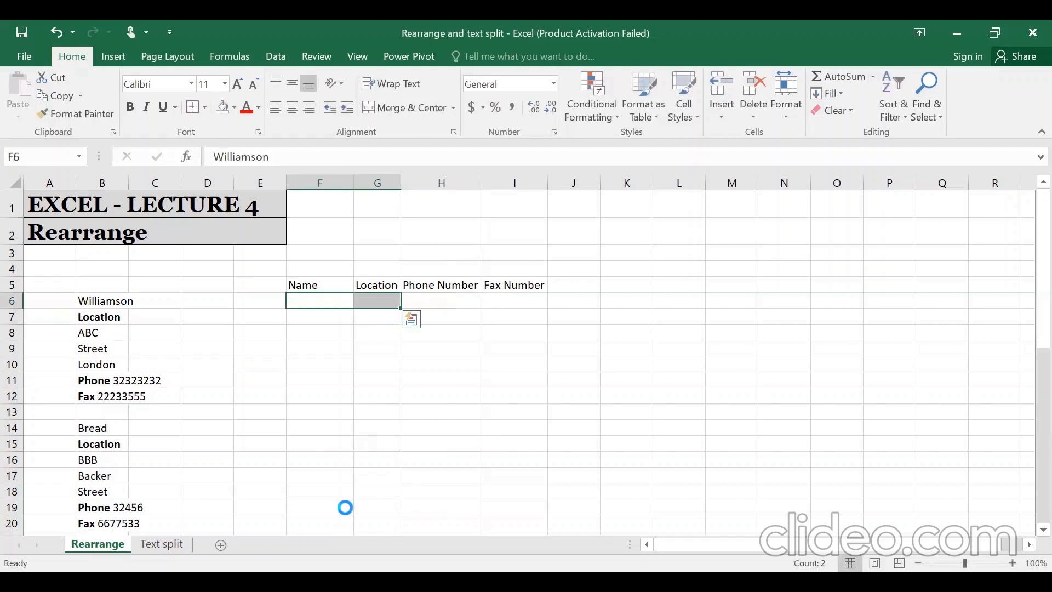
{"action": "key", "text": "Left"}
{"action": "key", "text": "Down"}
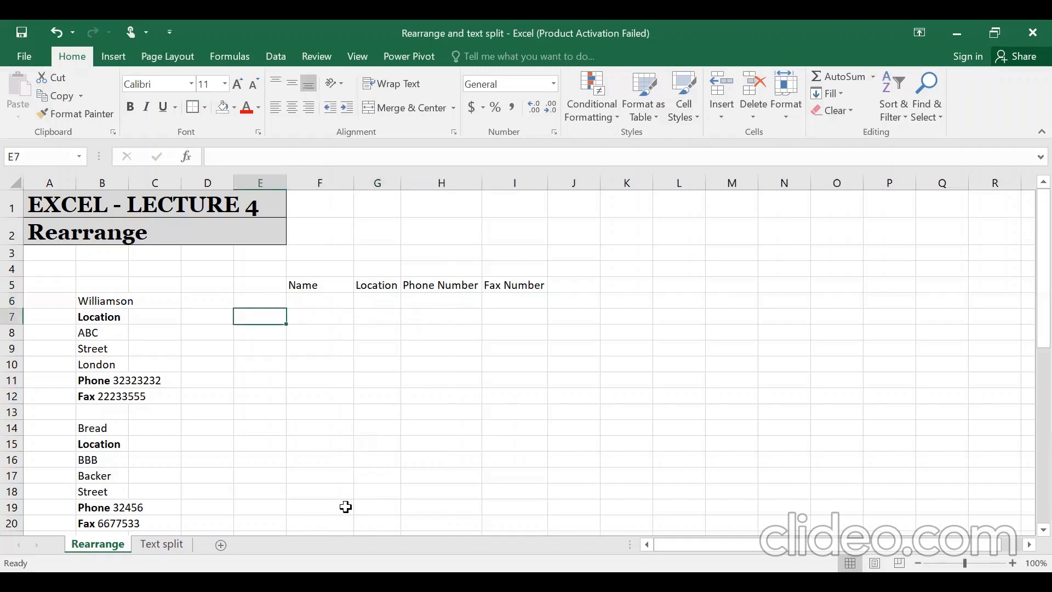
{"action": "key", "text": "Left"}
{"action": "key", "text": "Left"}
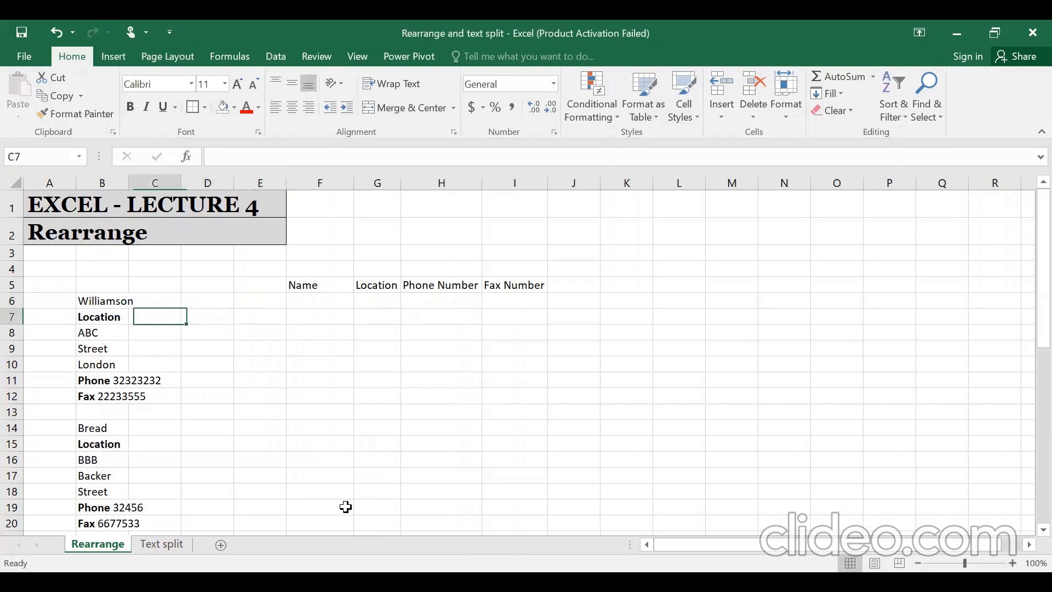
{"action": "key", "text": "Left"}
{"action": "key", "text": "Up"}
{"action": "key", "text": "shift+Down"}
{"action": "key", "text": "shift+Down"}
{"action": "key", "text": "shift+Down"}
{"action": "key", "text": "shift+Down"}
{"action": "key", "text": "shift+Down"}
{"action": "key", "text": "shift+Down"}
{"action": "key", "text": "shift+Down"}
{"action": "key", "text": "shift+Down"}
{"action": "key", "text": "shift+Down"}
{"action": "key", "text": "shift+Down"}
{"action": "key", "text": "shift+Down"}
{"action": "key", "text": "shift+Down"}
{"action": "key", "text": "shift+Down"}
{"action": "key", "text": "shift+Down"}
{"action": "key", "text": "shift+Down"}
{"action": "key", "text": "shift+Down"}
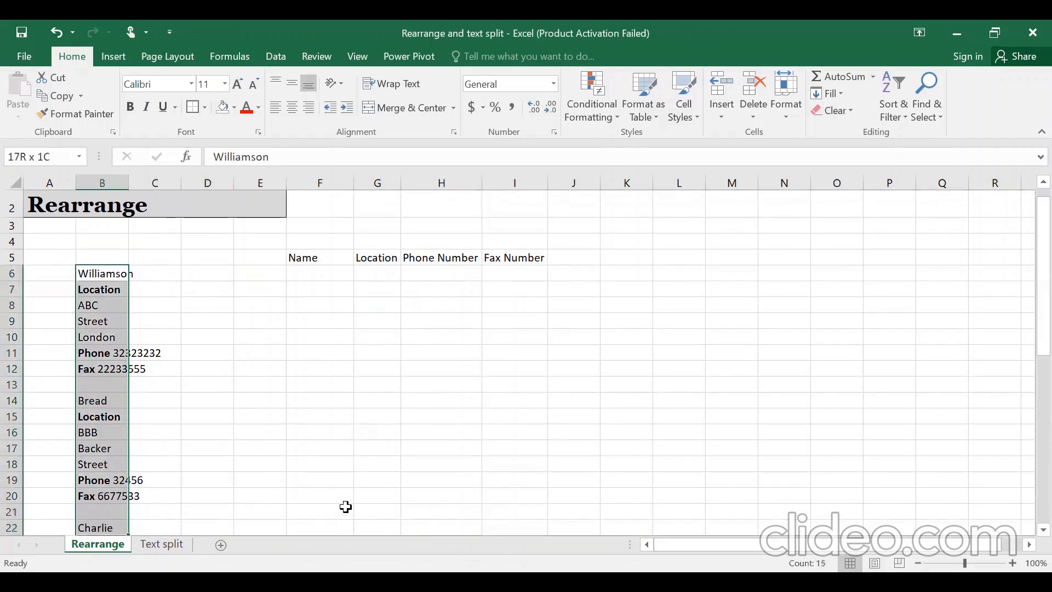
{"action": "key", "text": "shift+Down"}
{"action": "key", "text": "shift+Down"}
{"action": "key", "text": "shift+Down"}
{"action": "key", "text": "shift+Down"}
{"action": "key", "text": "shift+Down"}
{"action": "key", "text": "shift+Down"}
{"action": "key", "text": "Up"}
{"action": "key", "text": "Up"}
{"action": "key", "text": "Up"}
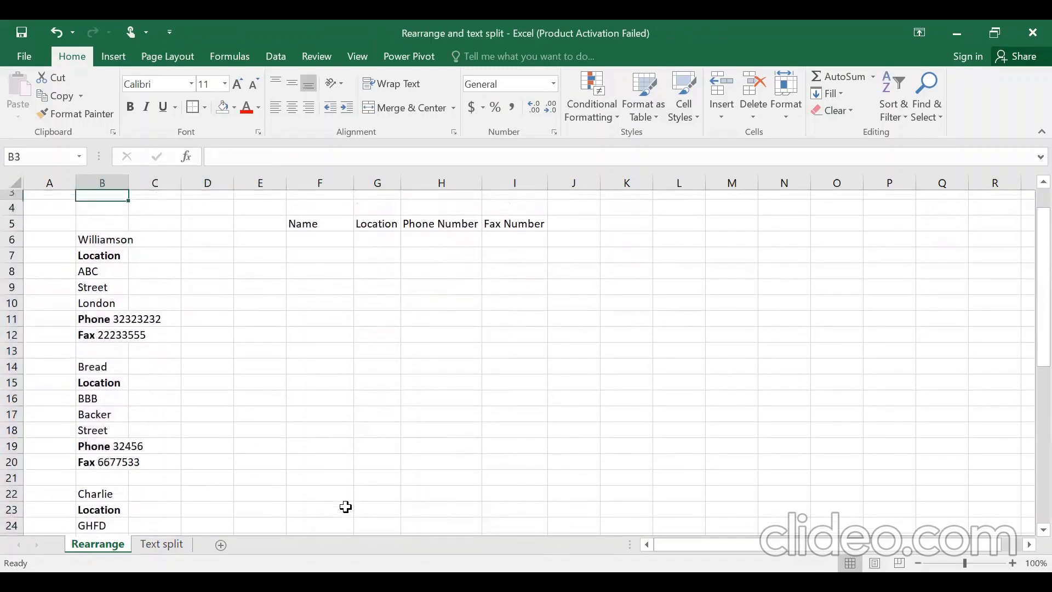
{"action": "key", "text": "Down"}
{"action": "key", "text": "Down"}
{"action": "key", "text": "Down"}
{"action": "key", "text": "Right"}
{"action": "key", "text": "Right"}
{"action": "key", "text": "Right"}
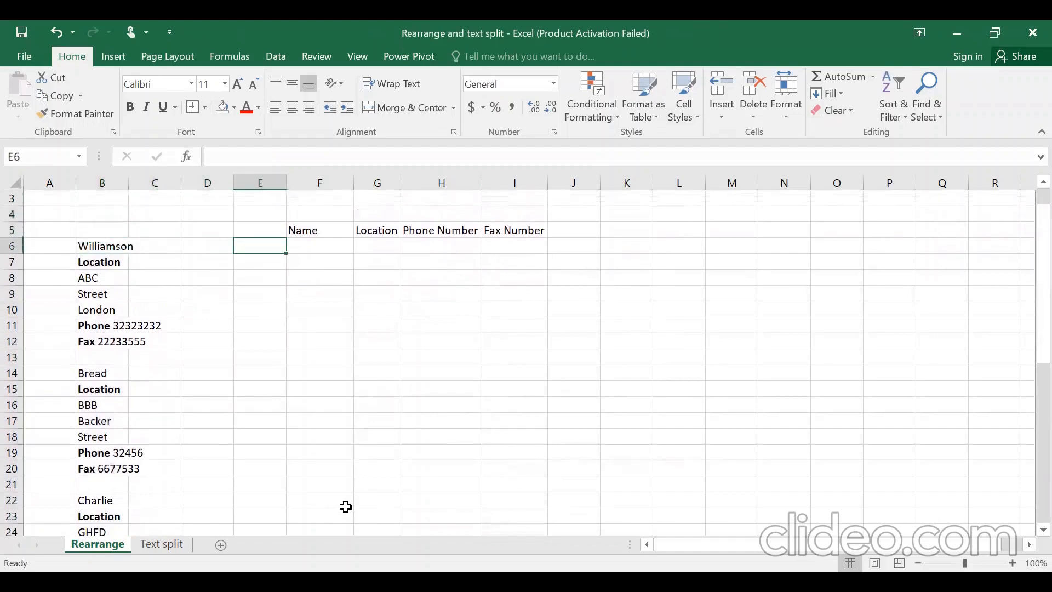
{"action": "type", "text": "sfsd"}
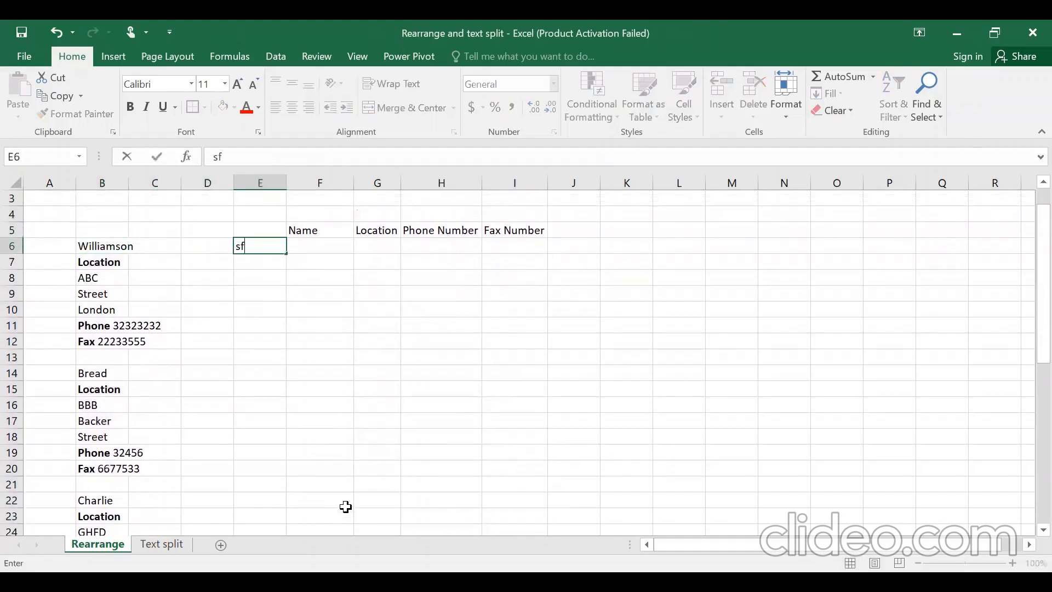
{"action": "key", "text": "BackSpace"}
{"action": "key", "text": "BackSpace"}
{"action": "key", "text": "BackSpace"}
{"action": "key", "text": "BackSpace"}
{"action": "key", "text": "Down"}
{"action": "key", "text": "Down"}
{"action": "key", "text": "Down"}
{"action": "key", "text": "Left"}
{"action": "key", "text": "Left"}
{"action": "key", "text": "Up"}
{"action": "key", "text": "Up"}
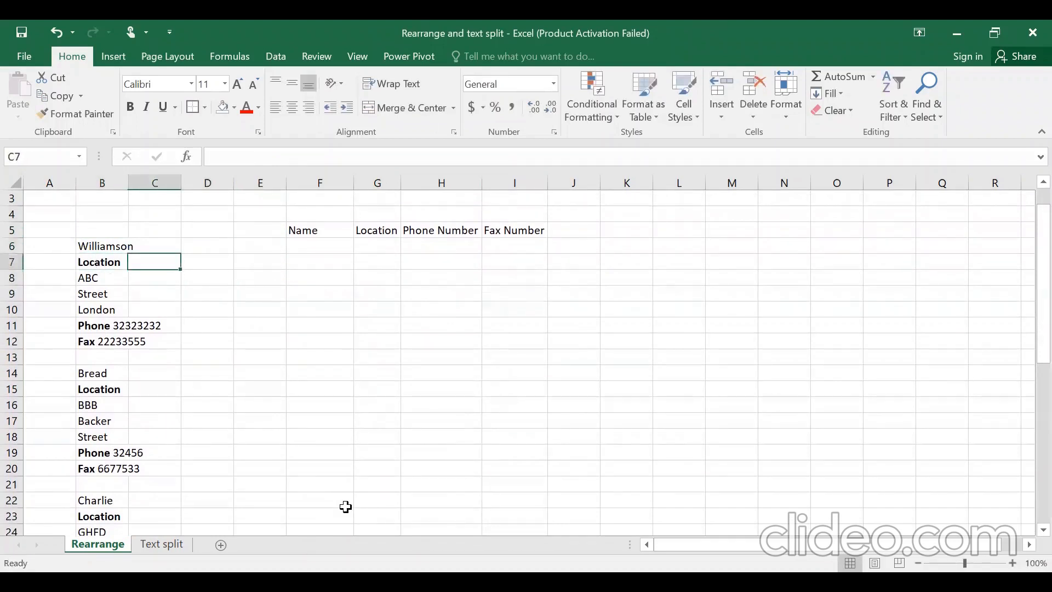
{"action": "key", "text": "Right"}
{"action": "key", "text": "Right"}
{"action": "key", "text": "Right"}
{"action": "key", "text": "Up"}
{"action": "type", "text": "Williamson"}
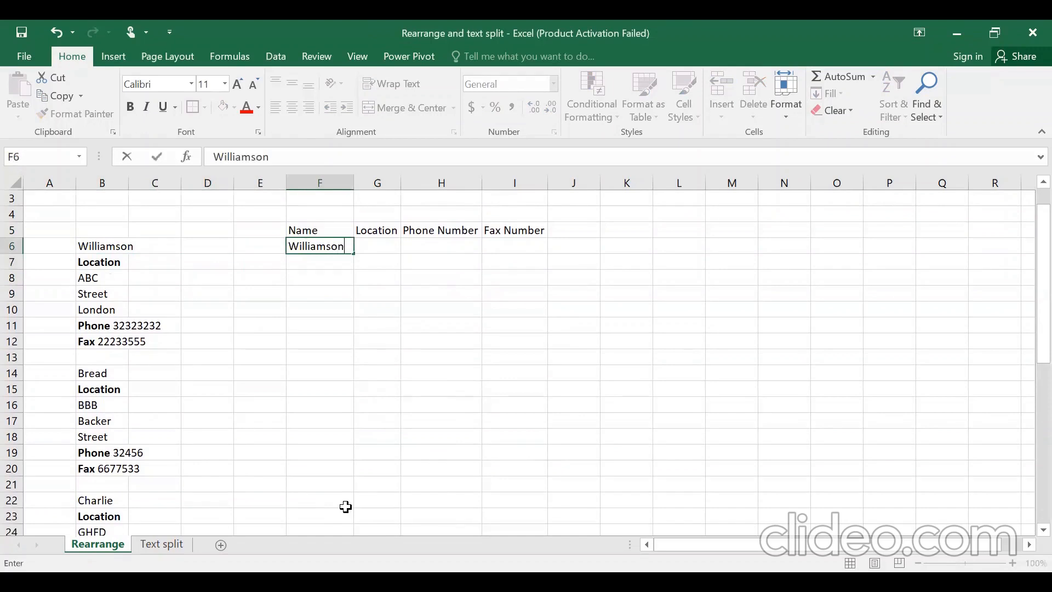
{"action": "key", "text": "ctrl+Return"}
{"action": "key", "text": "Delete"}
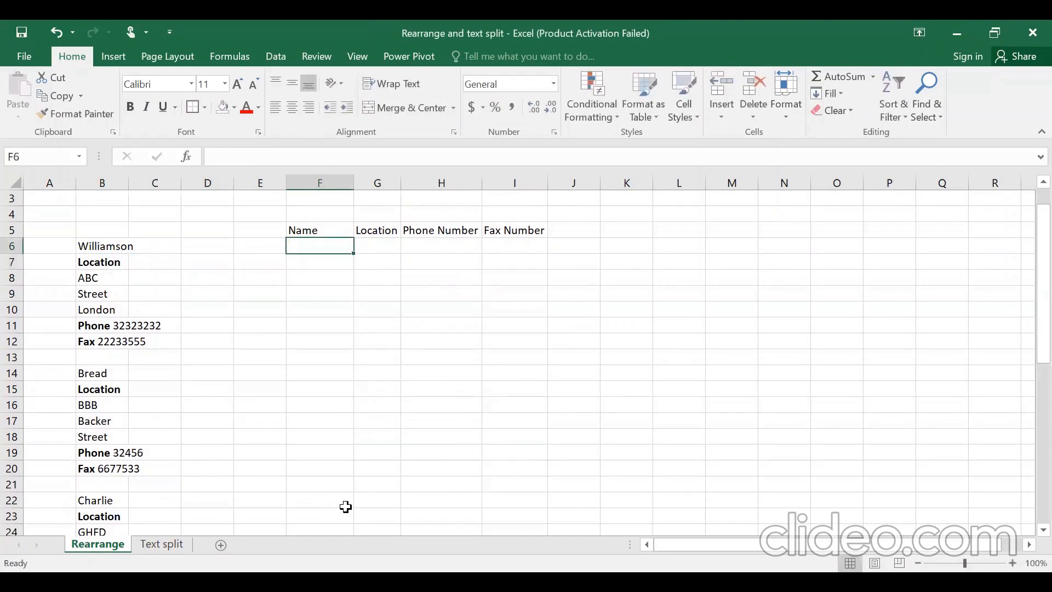
{"action": "key", "text": "Left"}
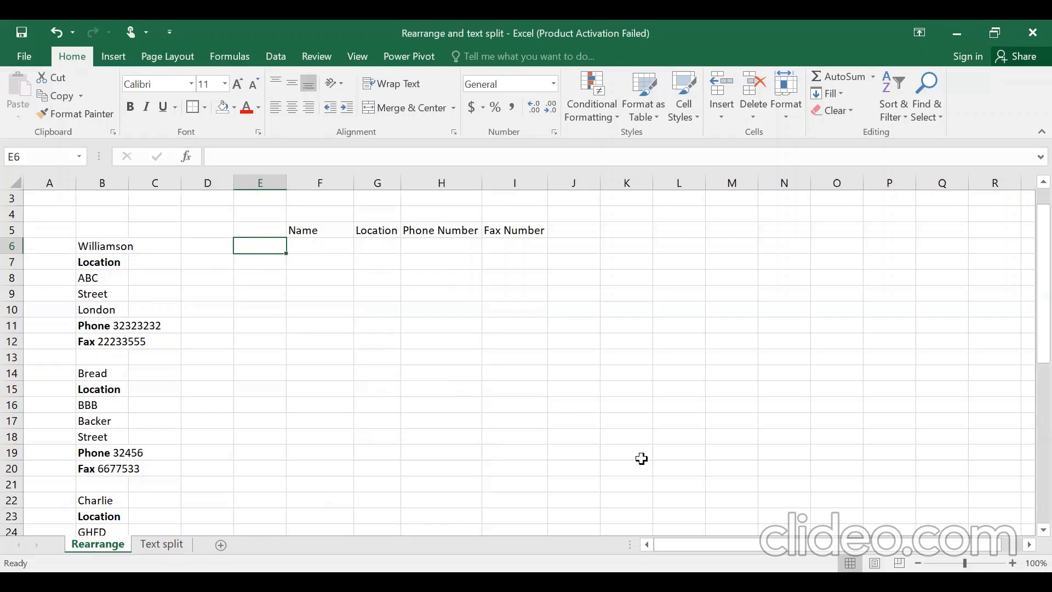
{"action": "key", "text": "Left"}
{"action": "key", "text": "Left"}
{"action": "key", "text": "Left"}
{"action": "key", "text": "Right"}
{"action": "key", "text": "Right"}
{"action": "key", "text": "Right"}
{"action": "key", "text": "Left"}
{"action": "key", "text": "Left"}
{"action": "key", "text": "Left"}
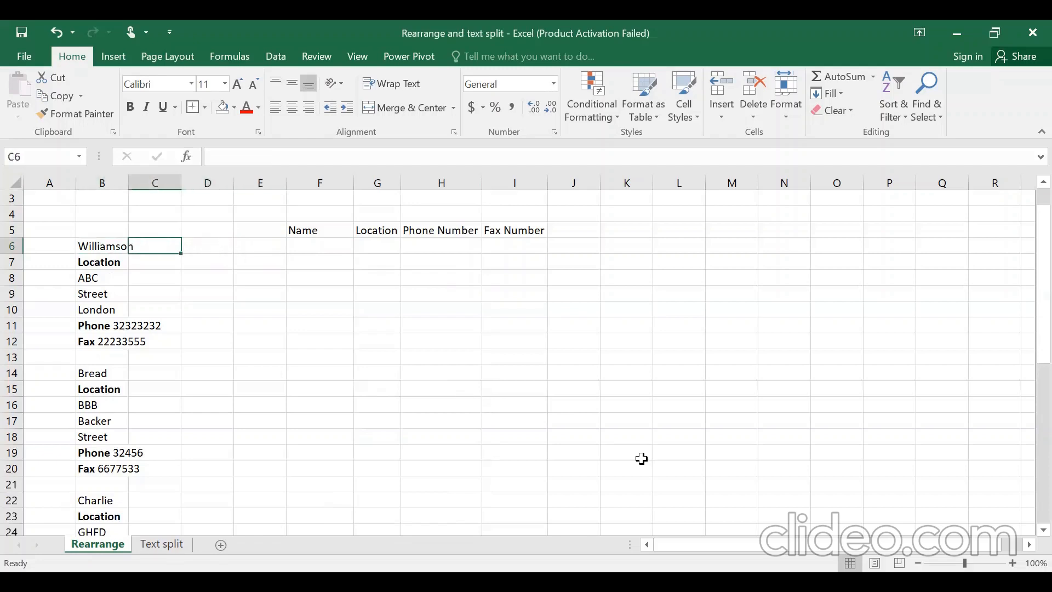
{"action": "key", "text": "Right"}
{"action": "key", "text": "Right"}
{"action": "key", "text": "Right"}
{"action": "key", "text": "Right"}
{"action": "key", "text": "Up"}
{"action": "key", "text": "Down"}
{"action": "key", "text": "Down"}
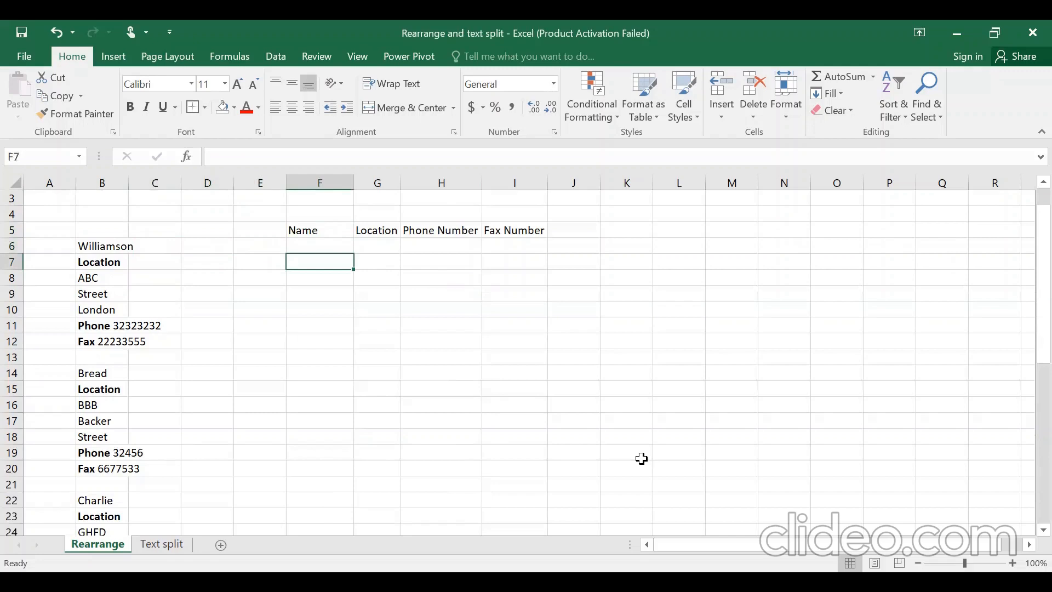
{"action": "key", "text": "Right"}
{"action": "key", "text": "Up"}
{"action": "key", "text": "Up"}
{"action": "key", "text": "Left"}
{"action": "key", "text": "Left"}
{"action": "key", "text": "Left"}
{"action": "key", "text": "Down"}
{"action": "key", "text": "Left"}
{"action": "key", "text": "Left"}
{"action": "key", "text": "Down"}
{"action": "key", "text": "Down"}
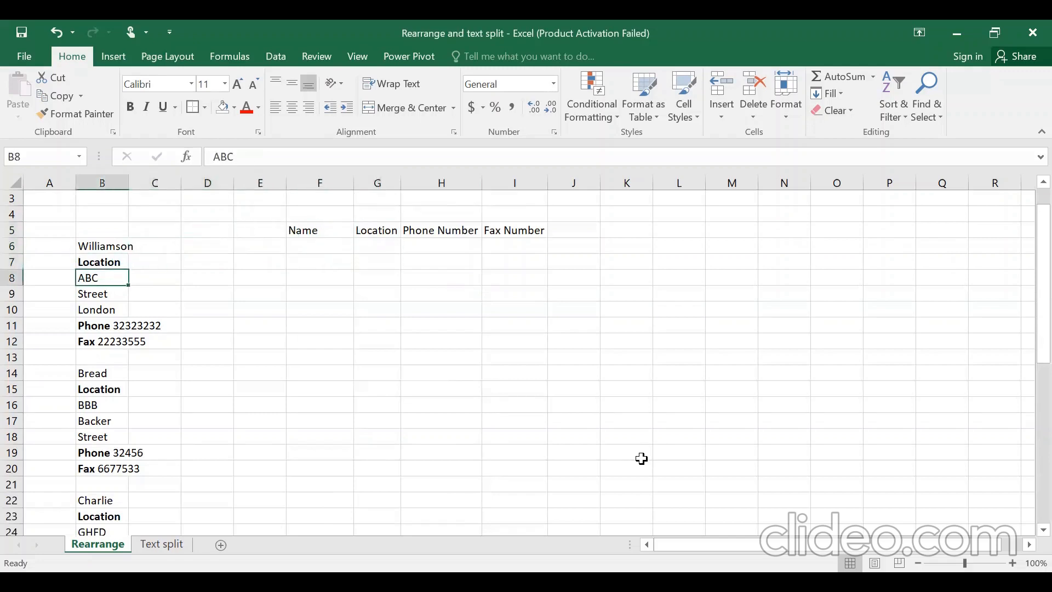
{"action": "key", "text": "shift+Down"}
{"action": "key", "text": "shift+Down"}
{"action": "key", "text": "Right"}
{"action": "key", "text": "Right"}
{"action": "key", "text": "Right"}
{"action": "key", "text": "Right"}
{"action": "key", "text": "Up"}
{"action": "key", "text": "Right"}
{"action": "key", "text": "Up"}
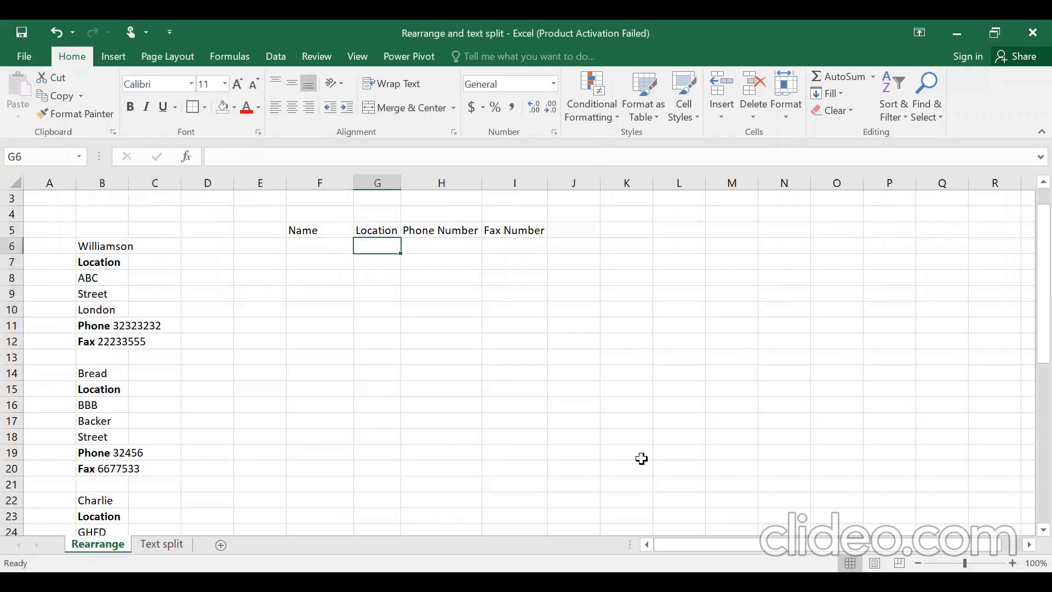
{"action": "key", "text": "Down"}
{"action": "key", "text": "Left"}
{"action": "key", "text": "Left"}
{"action": "key", "text": "Left"}
{"action": "key", "text": "Down"}
{"action": "key", "text": "Left"}
{"action": "key", "text": "Down"}
{"action": "key", "text": "Right"}
{"action": "key", "text": "Right"}
{"action": "key", "text": "Right"}
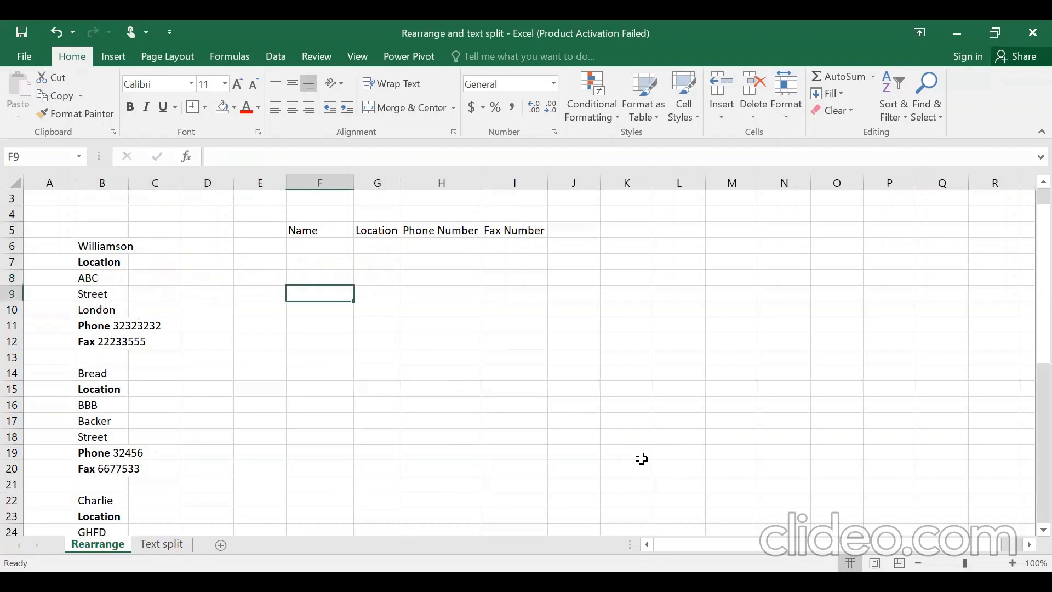
{"action": "key", "text": "Up"}
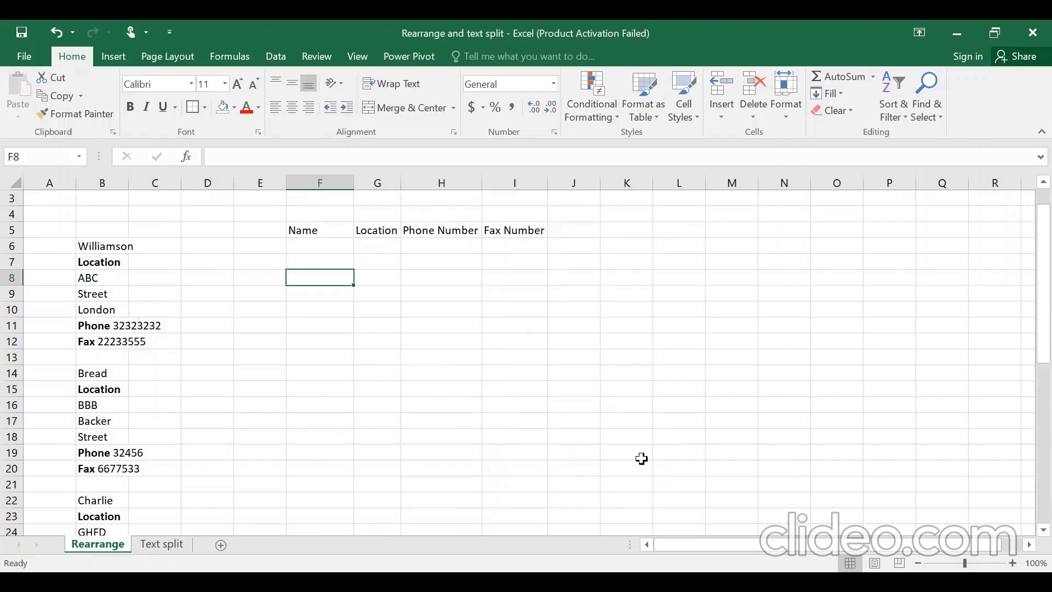
{"action": "key", "text": "Left"}
{"action": "key", "text": "Left"}
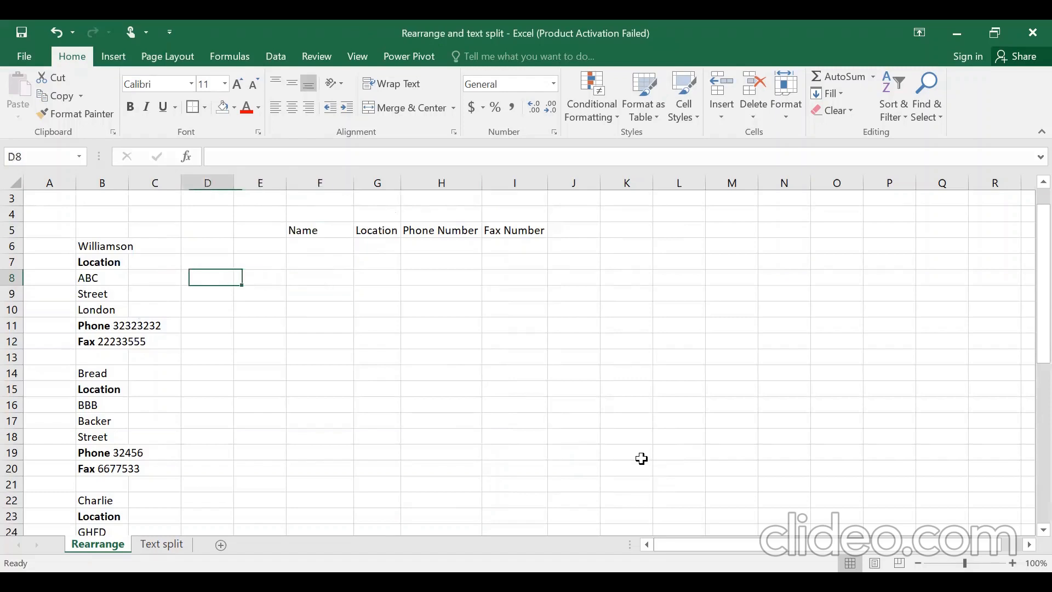
{"action": "key", "text": "Left"}
{"action": "key", "text": "Left"}
{"action": "key", "text": "Up"}
{"action": "key", "text": "Up"}
{"action": "key", "text": "shift+Down"}
{"action": "key", "text": "shift+Down"}
{"action": "key", "text": "shift+Down"}
{"action": "key", "text": "shift+Down"}
{"action": "key", "text": "shift+Down"}
{"action": "key", "text": "shift+Down"}
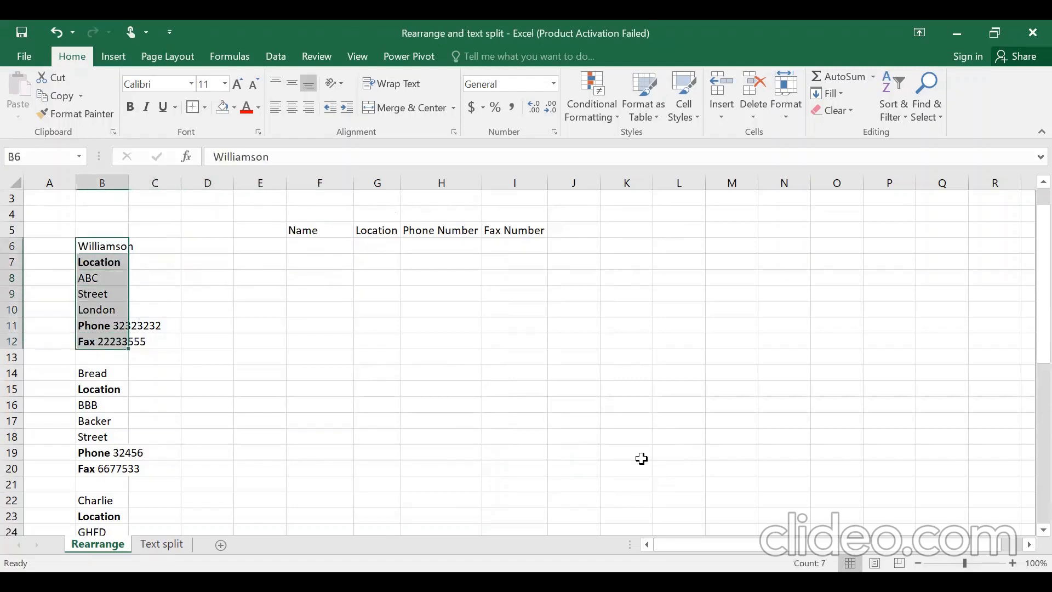
- Paste the Williamson block B6:B12 transposed across row 6 starting at F6
{"action": "key", "text": "ctrl+c"}
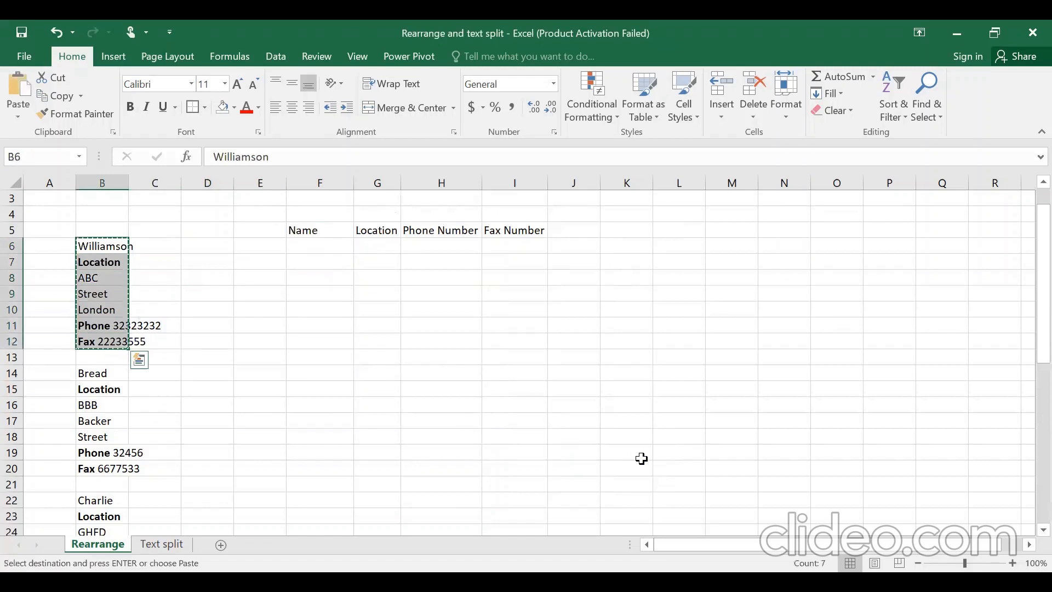
{"action": "key", "text": "Down"}
{"action": "key", "text": "Right"}
{"action": "key", "text": "Right"}
{"action": "key", "text": "Right"}
{"action": "key", "text": "Right"}
{"action": "key", "text": "Up"}
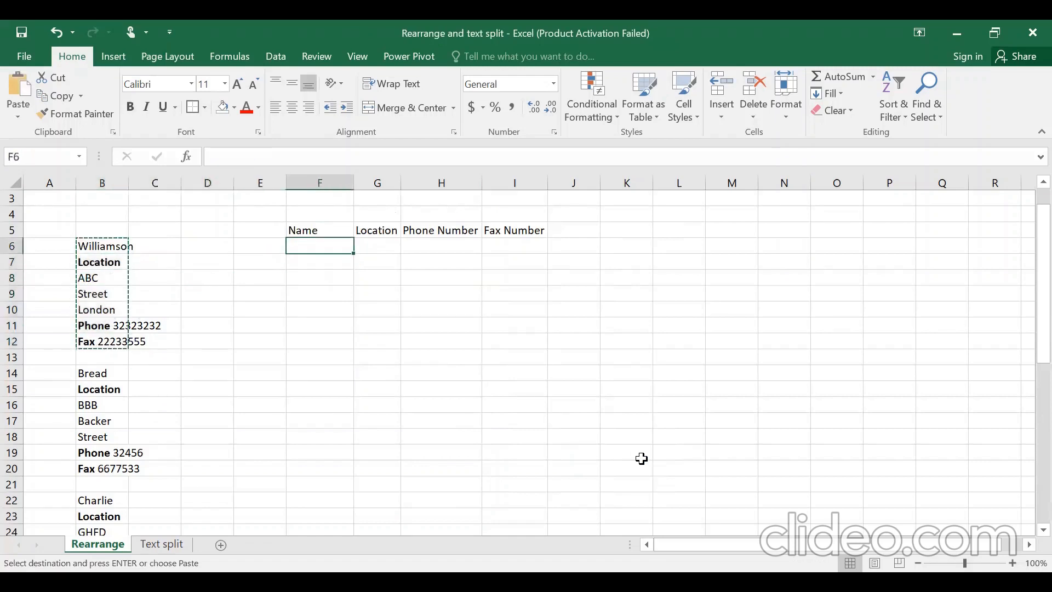
{"action": "key", "text": "alt"}
{"action": "key", "text": "h"}
{"action": "key", "text": "v"}
{"action": "key", "text": "s"}
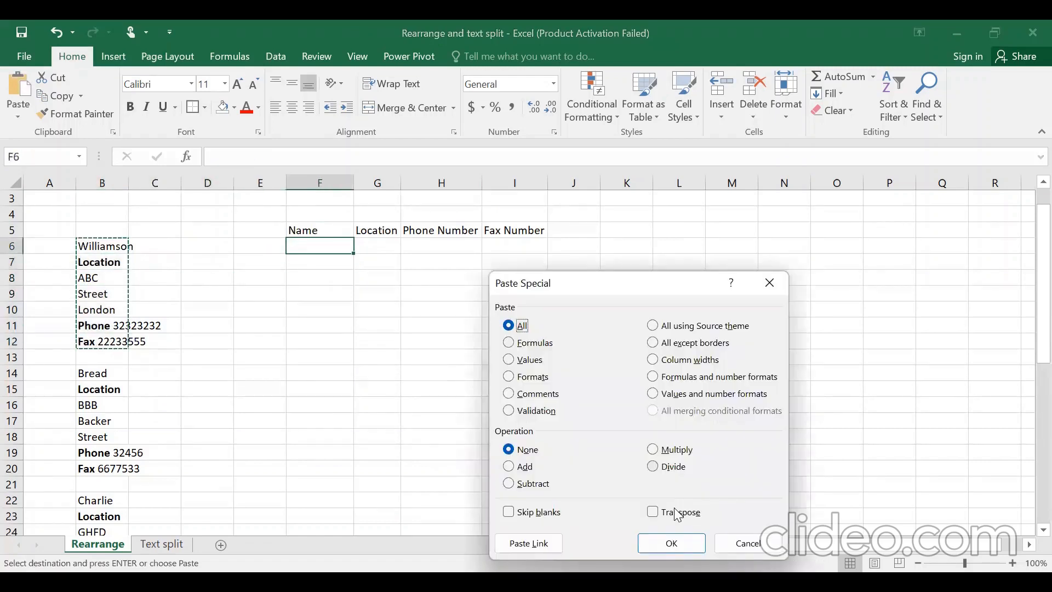
{"action": "left_click", "coordinate": [679, 512]}
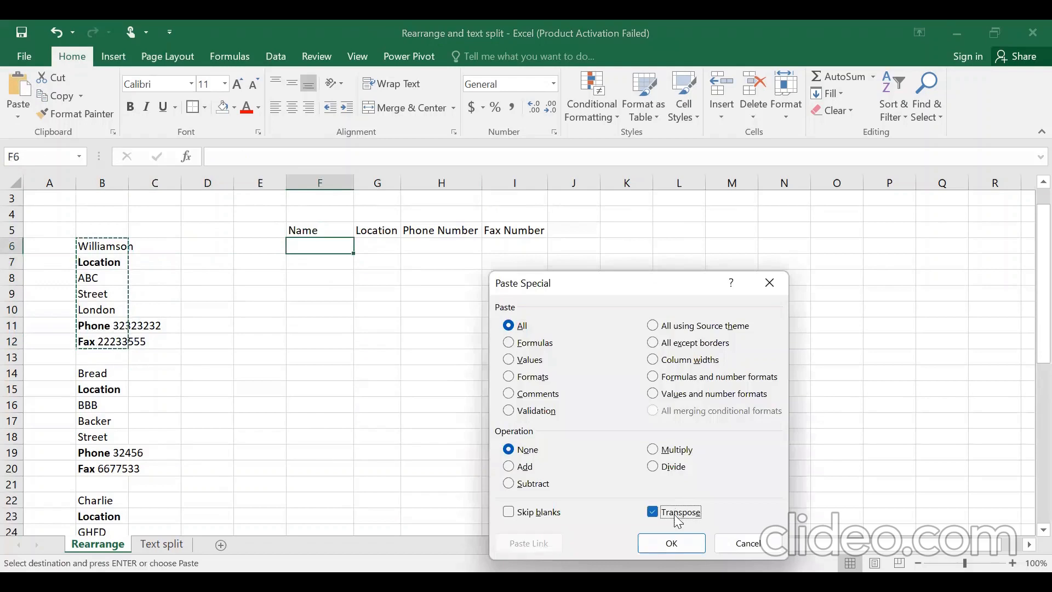
{"action": "left_click", "coordinate": [677, 545]}
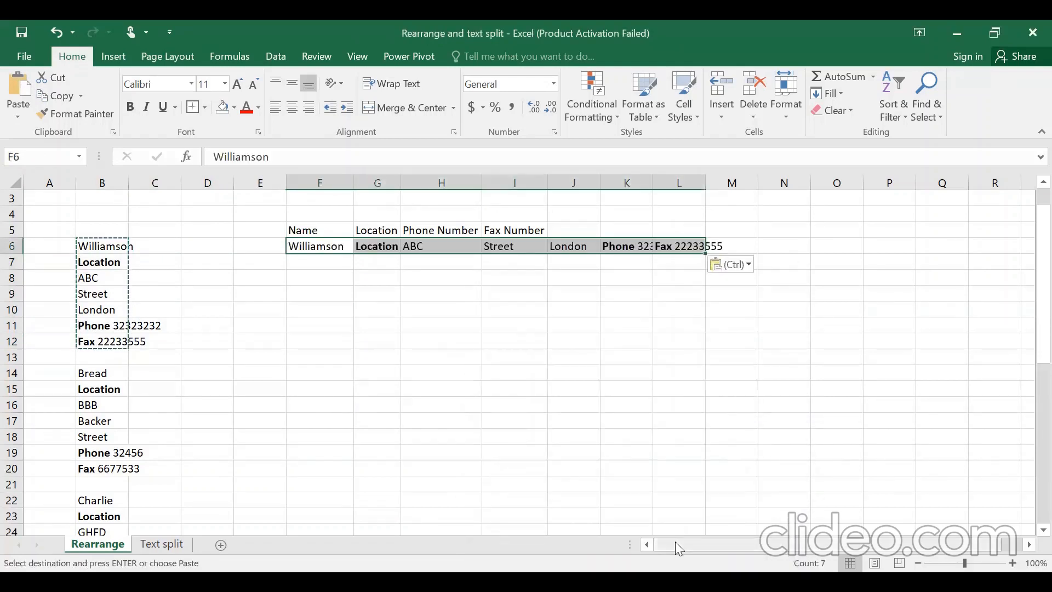
{"action": "key", "text": "Down"}
{"action": "key", "text": "Right"}
{"action": "key", "text": "Right"}
{"action": "key", "text": "Up"}
{"action": "key", "text": "Up"}
{"action": "key", "text": "Right"}
{"action": "key", "text": "Right"}
{"action": "key", "text": "Right"}
{"action": "key", "text": "Down"}
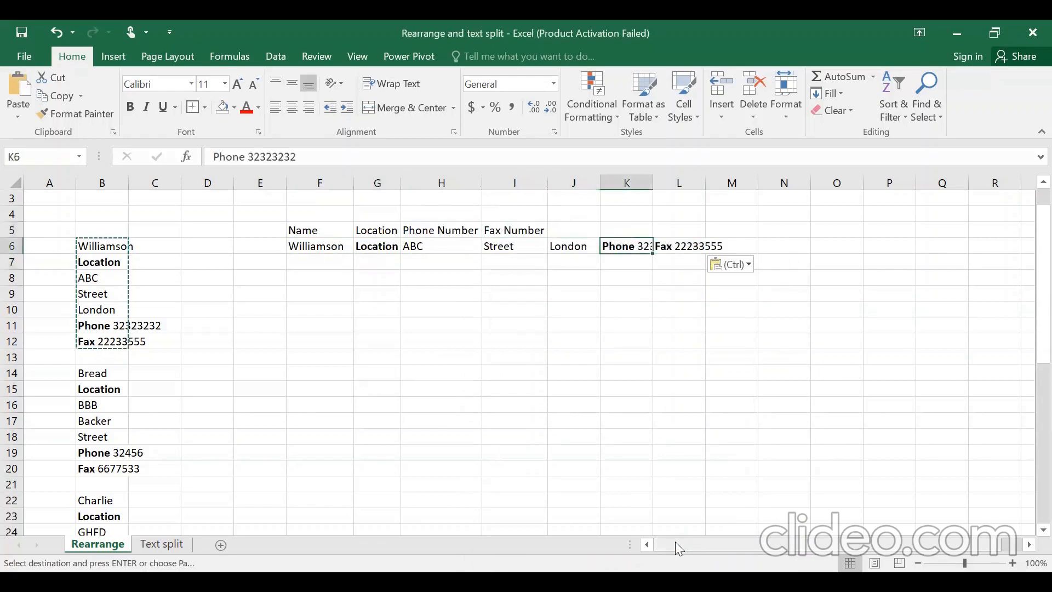
{"action": "key", "text": "Down"}
{"action": "key", "text": "Left"}
{"action": "key", "text": "Up"}
{"action": "key", "text": "Right"}
{"action": "key", "text": "Right"}
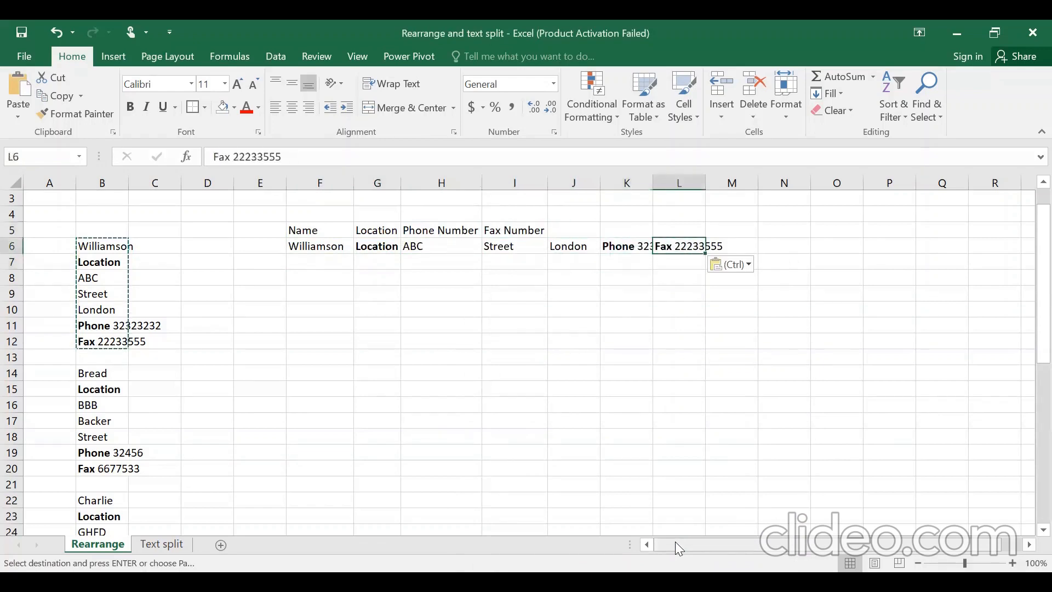
{"action": "key", "text": "Left"}
{"action": "key", "text": "Left"}
{"action": "key", "text": "Left"}
{"action": "key", "text": "Down"}
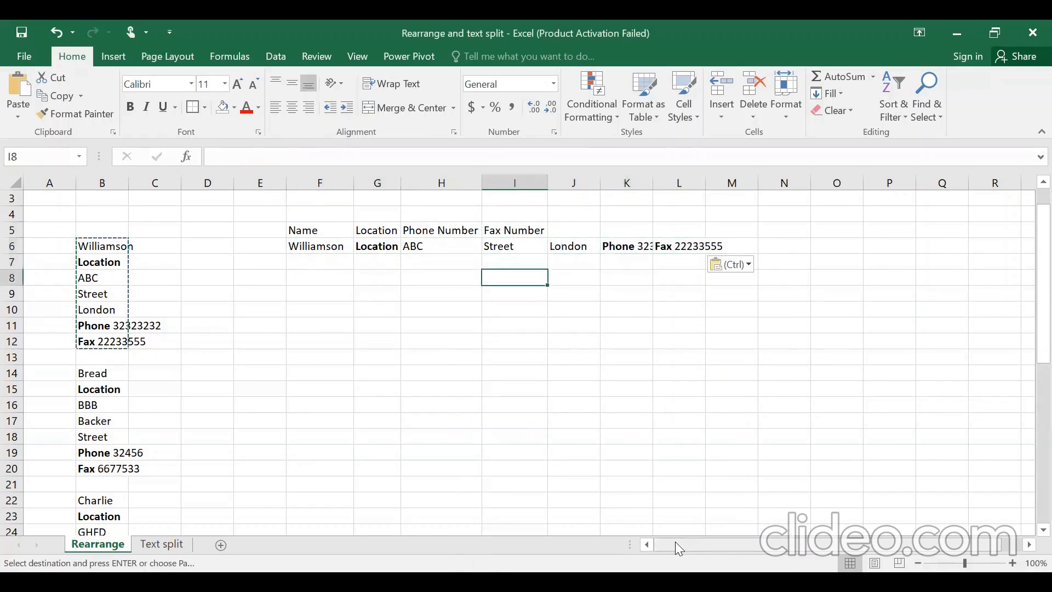
{"action": "key", "text": "Left"}
{"action": "key", "text": "Home"}
{"action": "key", "text": "Down"}
{"action": "key", "text": "Down"}
{"action": "key", "text": "Down"}
{"action": "key", "text": "Down"}
{"action": "key", "text": "Down"}
{"action": "key", "text": "Down"}
{"action": "key", "text": "Down"}
- Copy the Bread block and paste it transposed into row 7 from F7
{"action": "key", "text": "Right"}
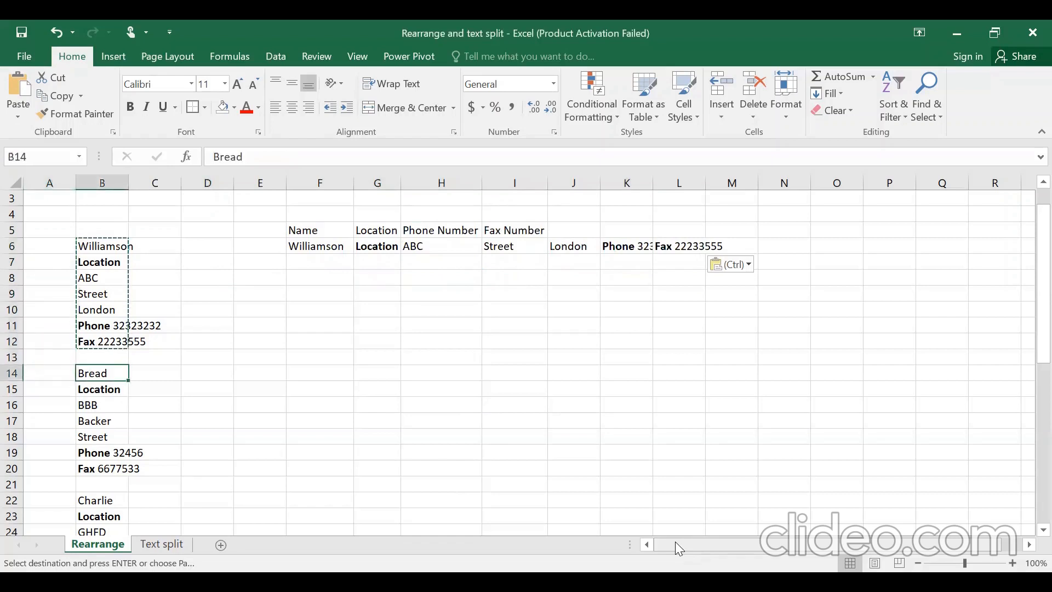
{"action": "key", "text": "ctrl+shift+Down"}
{"action": "key", "text": "ctrl+c"}
{"action": "key", "text": "Right"}
{"action": "key", "text": "Right"}
{"action": "key", "text": "Right"}
{"action": "key", "text": "Up"}
{"action": "key", "text": "Up"}
{"action": "key", "text": "Up"}
{"action": "key", "text": "Up"}
{"action": "key", "text": "Right"}
{"action": "key", "text": "Up"}
{"action": "key", "text": "Up"}
{"action": "key", "text": "Up"}
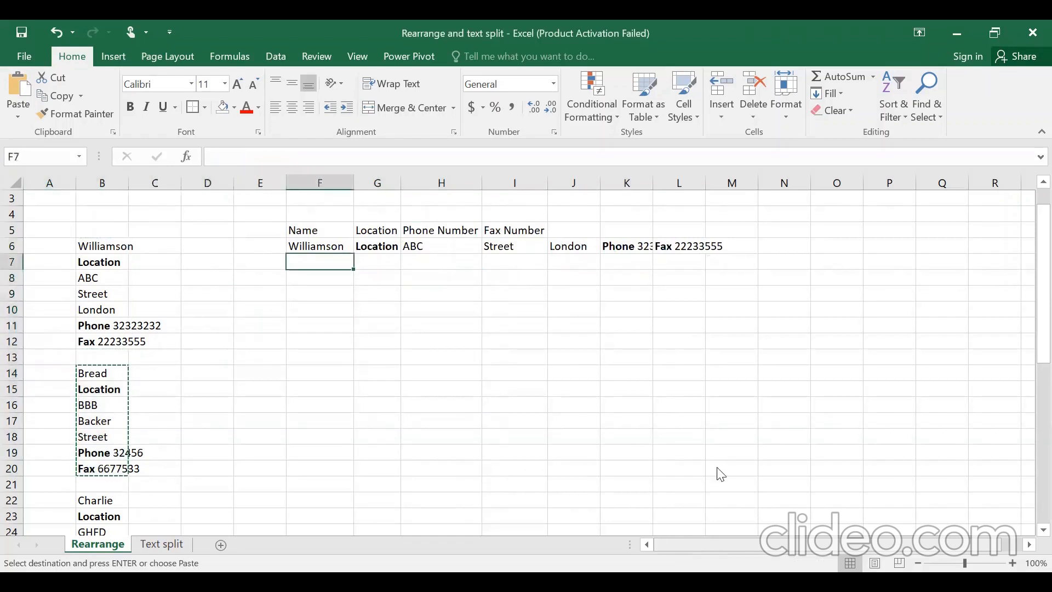
{"action": "key", "text": "ctrl+alt+v"}
{"action": "left_click", "coordinate": [679, 512]}
{"action": "left_click", "coordinate": [671, 544]}
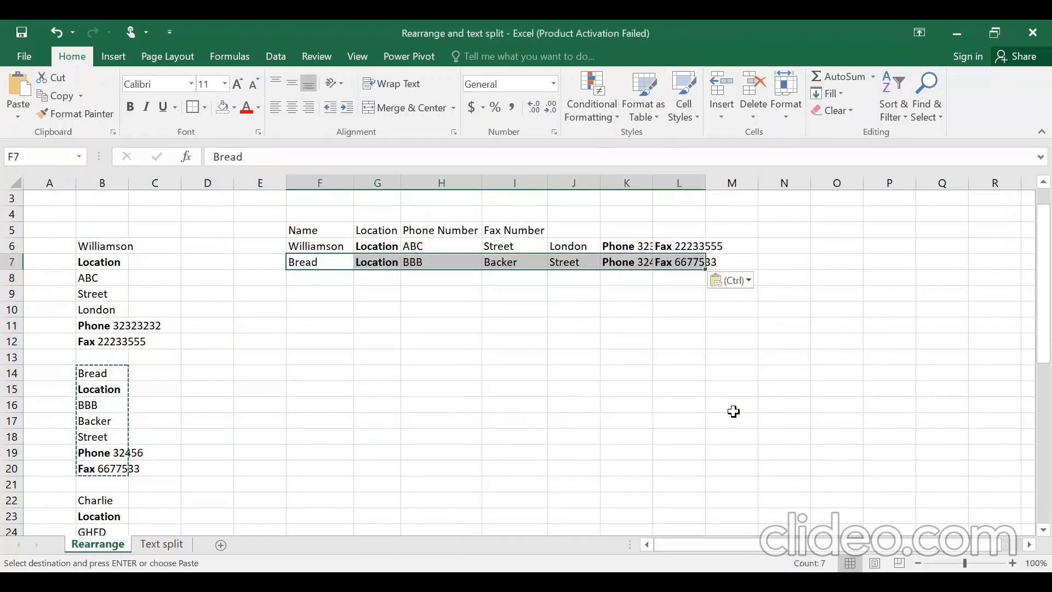
{"action": "key", "text": "Escape"}
- Clear the transposed rows F6:L7
{"action": "key", "text": "ctrl+Left"}
{"action": "key", "text": "ctrl+Down"}
{"action": "key", "text": "ctrl+Down"}
{"action": "key", "text": "ctrl+Down"}
{"action": "key", "text": "ctrl+Down"}
{"action": "key", "text": "ctrl+Down"}
{"action": "key", "text": "ctrl+Down"}
{"action": "key", "text": "ctrl+Down"}
{"action": "key", "text": "ctrl+Down"}
{"action": "key", "text": "ctrl+Down"}
{"action": "key", "text": "ctrl+Down"}
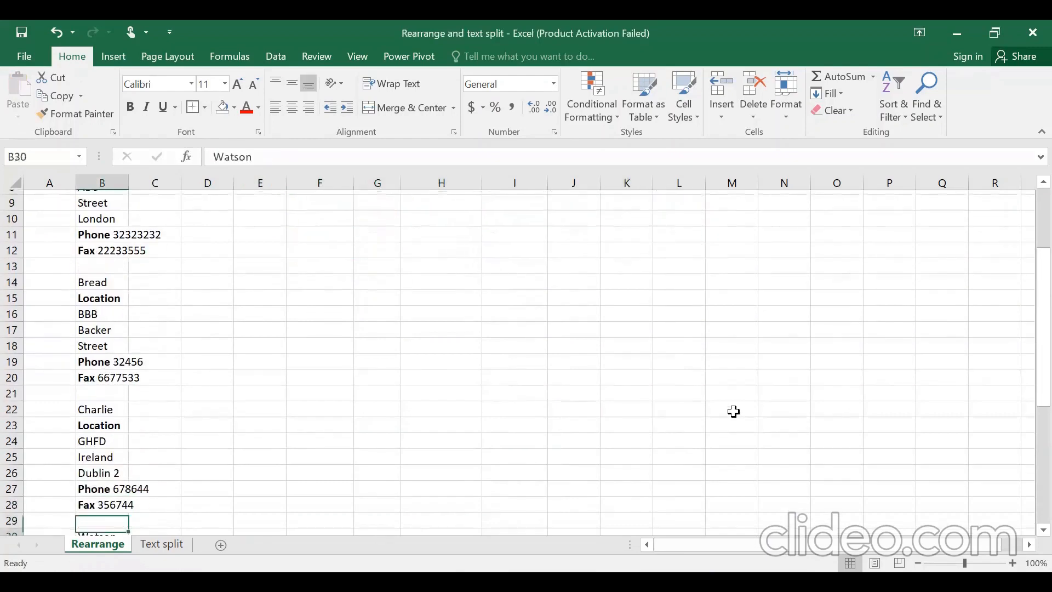
{"action": "key", "text": "ctrl+Up"}
{"action": "key", "text": "ctrl+Up"}
{"action": "key", "text": "ctrl+Up"}
{"action": "key", "text": "ctrl+Up"}
{"action": "key", "text": "ctrl+Up"}
{"action": "key", "text": "ctrl+Up"}
{"action": "key", "text": "ctrl+Up"}
{"action": "key", "text": "ctrl+Up"}
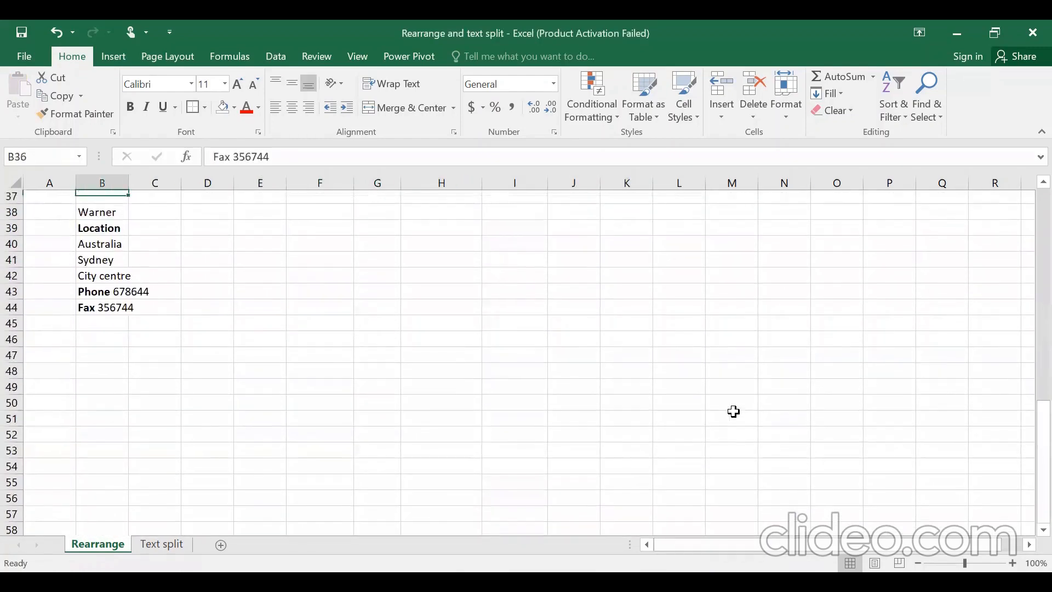
{"action": "key", "text": "ctrl+Up"}
{"action": "key", "text": "ctrl+Up"}
{"action": "key", "text": "ctrl+Up"}
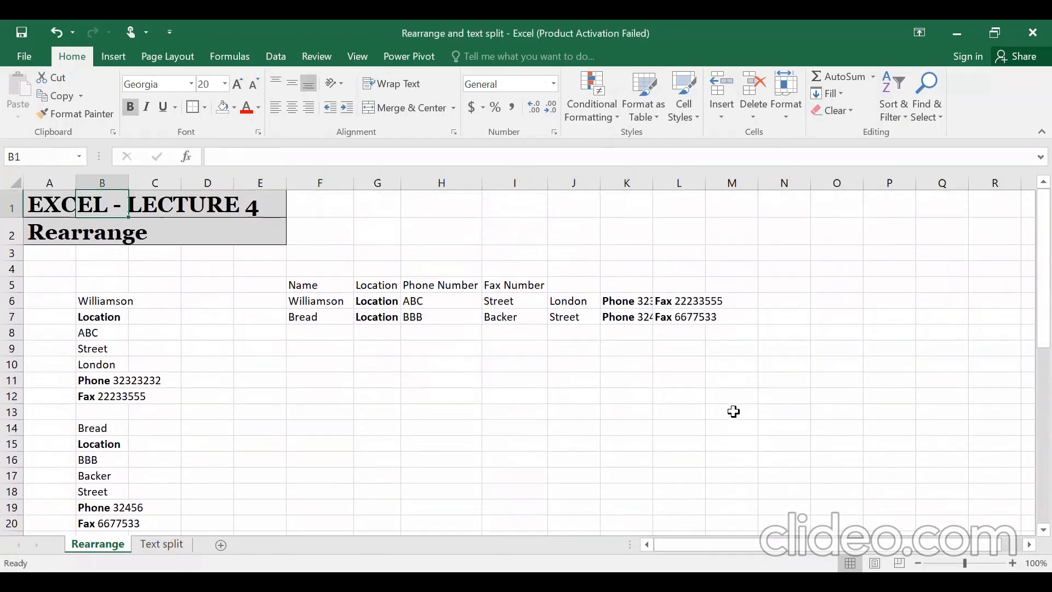
{"action": "key", "text": "Down"}
{"action": "key", "text": "Down"}
{"action": "key", "text": "Down"}
{"action": "key", "text": "Down"}
{"action": "key", "text": "Right"}
{"action": "key", "text": "Right"}
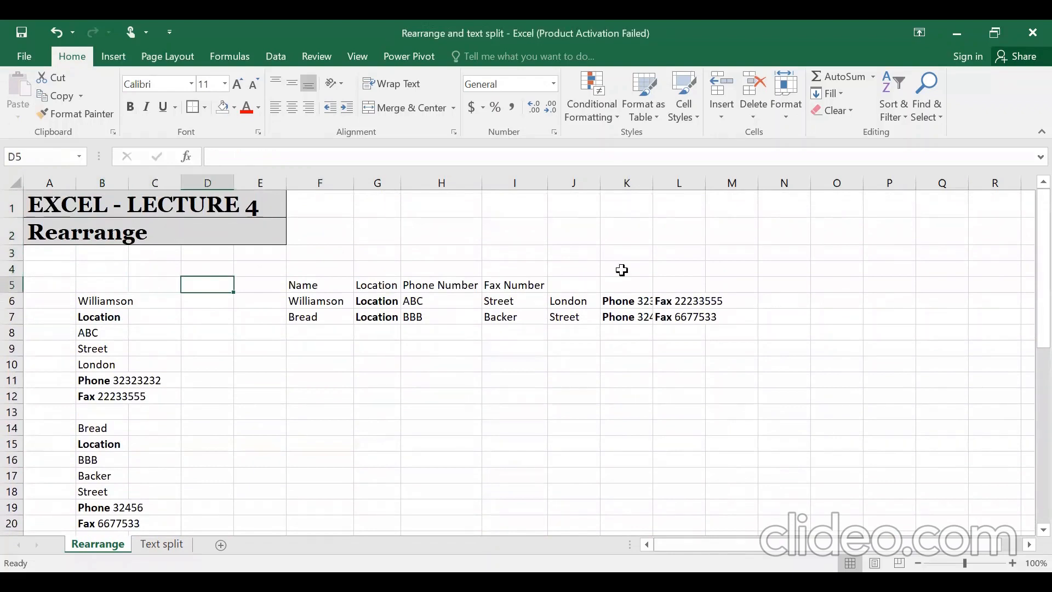
{"action": "key", "text": "Right"}
{"action": "key", "text": "Right"}
{"action": "key", "text": "Down"}
{"action": "key", "text": "ctrl+shift+Right"}
{"action": "key", "text": "ctrl+shift+Down"}
{"action": "key", "text": "Delete"}
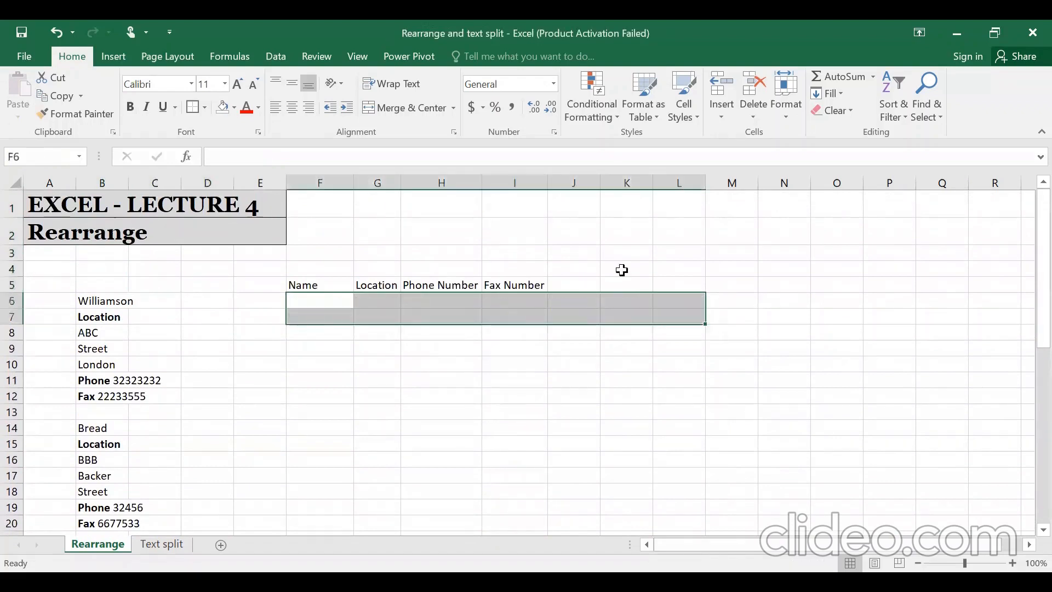
- Insert blank columns before the Location and Phone Number headings
{"action": "key", "text": "Left"}
{"action": "key", "text": "Left"}
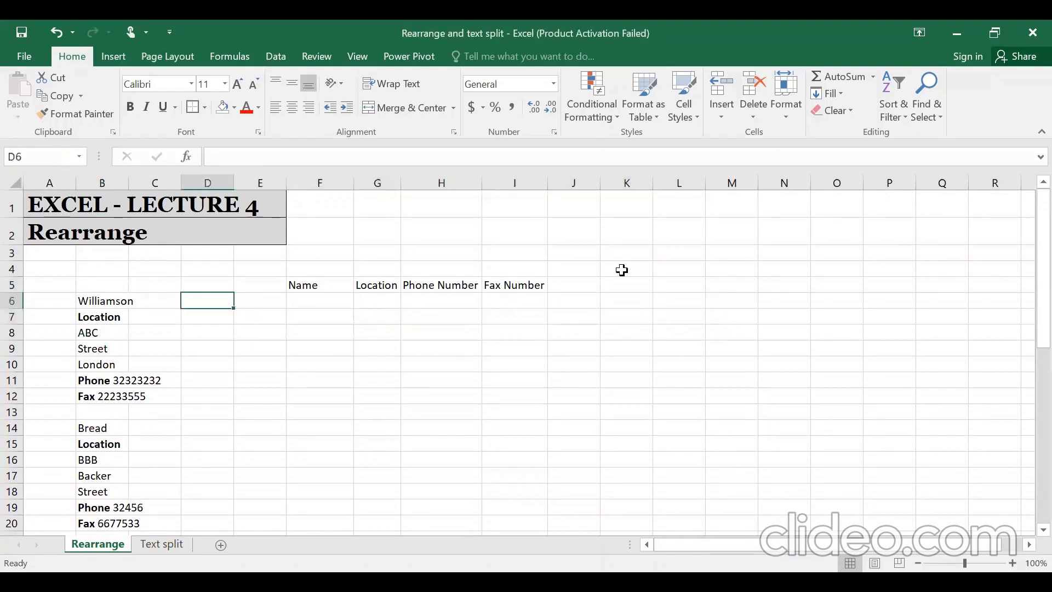
{"action": "key", "text": "Right"}
{"action": "key", "text": "Right"}
{"action": "key", "text": "Right"}
{"action": "key", "text": "ctrl+space"}
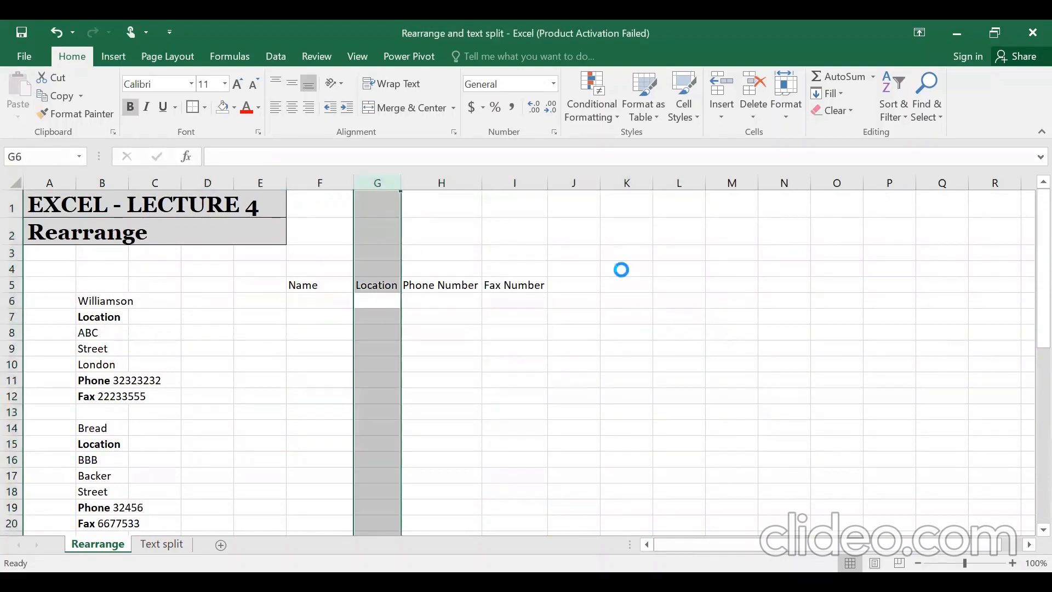
{"action": "key", "text": "ctrl+shift+plus"}
{"action": "key", "text": "Right"}
{"action": "key", "text": "Down"}
{"action": "key", "text": "Right"}
{"action": "key", "text": "ctrl+space"}
{"action": "key", "text": "ctrl+shift+plus"}
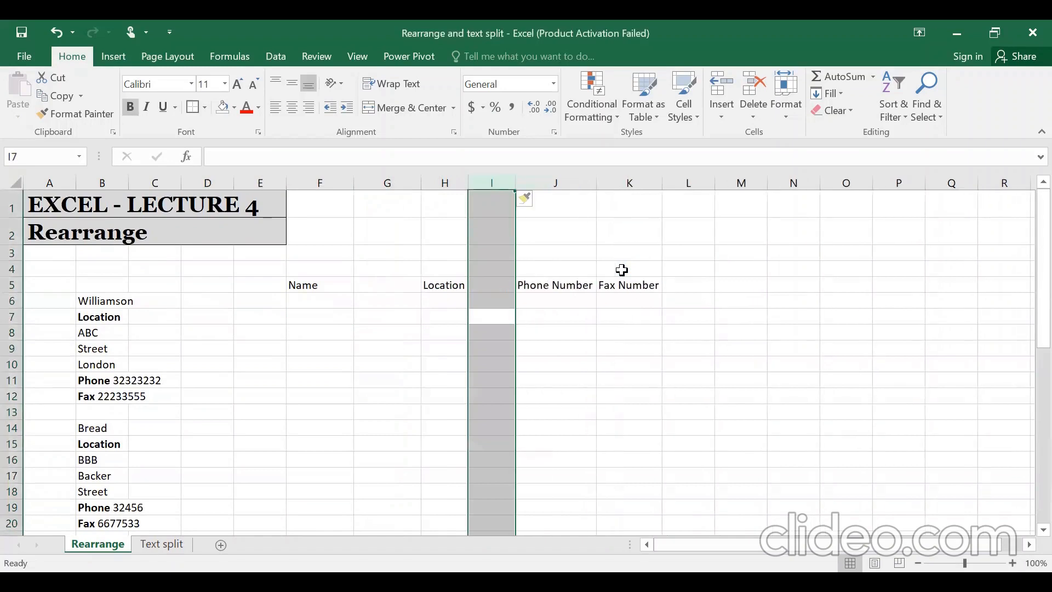
- Insert a blank column before the Fax Number heading
{"action": "key", "text": "Down"}
{"action": "left_click", "coordinate": [621, 269]}
{"action": "key", "text": "ctrl+space"}
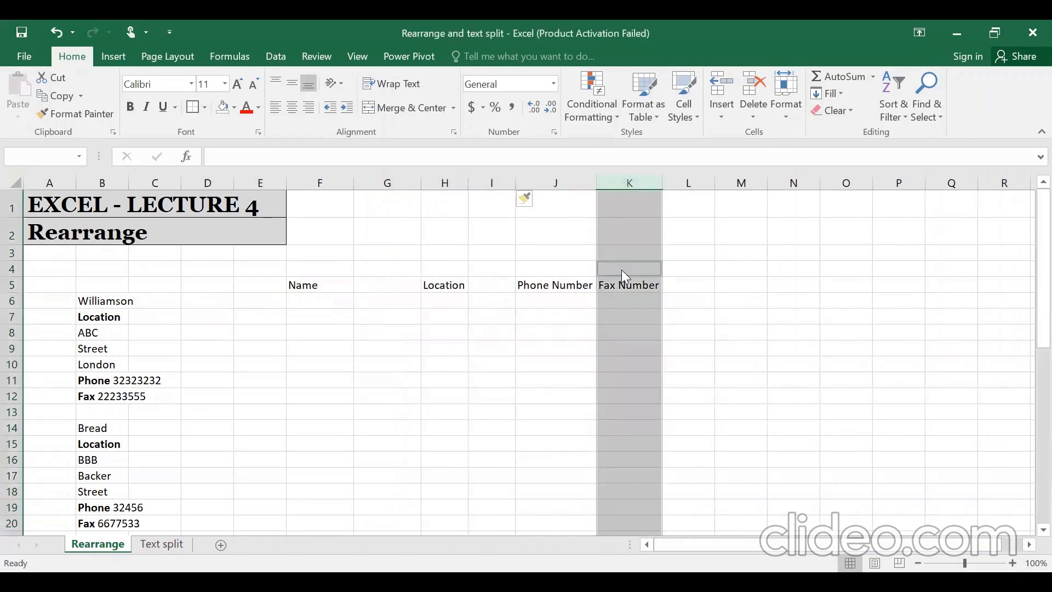
{"action": "key", "text": "ctrl+shift+plus"}
{"action": "key", "text": "Return"}
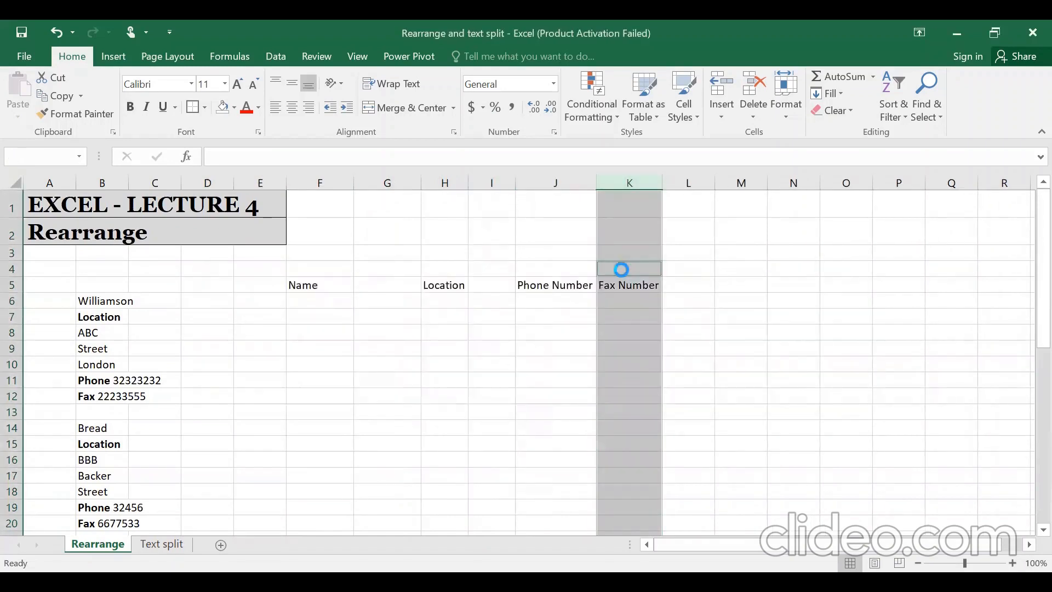
{"action": "key", "text": "Left"}
{"action": "key", "text": "Left"}
{"action": "key", "text": "Down"}
{"action": "key", "text": "Right"}
{"action": "key", "text": "Right"}
{"action": "key", "text": "ctrl+space"}
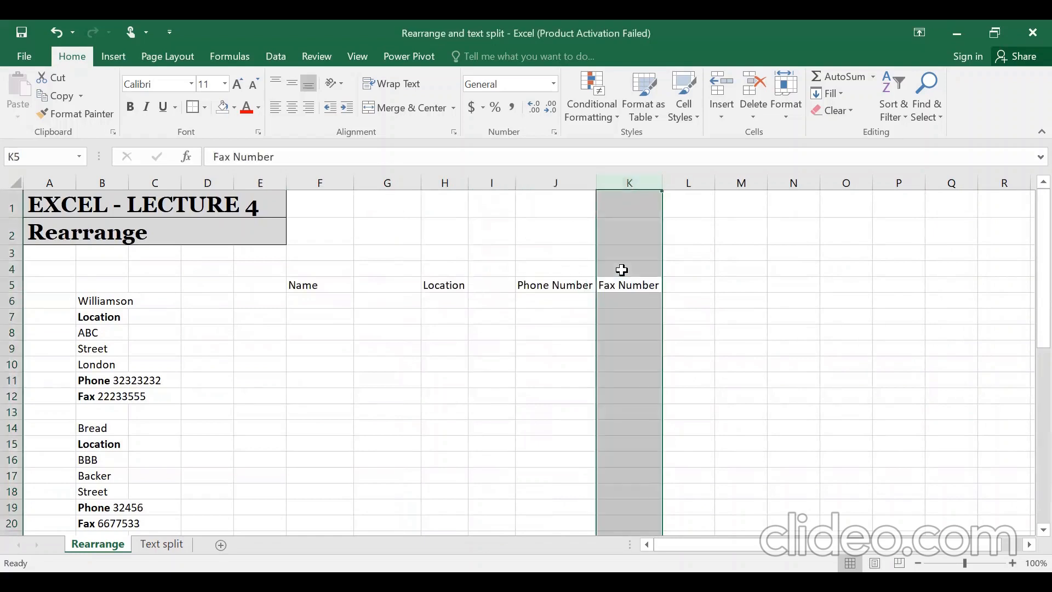
{"action": "key", "text": "ctrl+shift+plus"}
- Start a formula in F6 that references B6
{"action": "key", "text": "Left"}
{"action": "key", "text": "Left"}
{"action": "key", "text": "Left"}
{"action": "key", "text": "Down"}
{"action": "key", "text": "Left"}
{"action": "key", "text": "Left"}
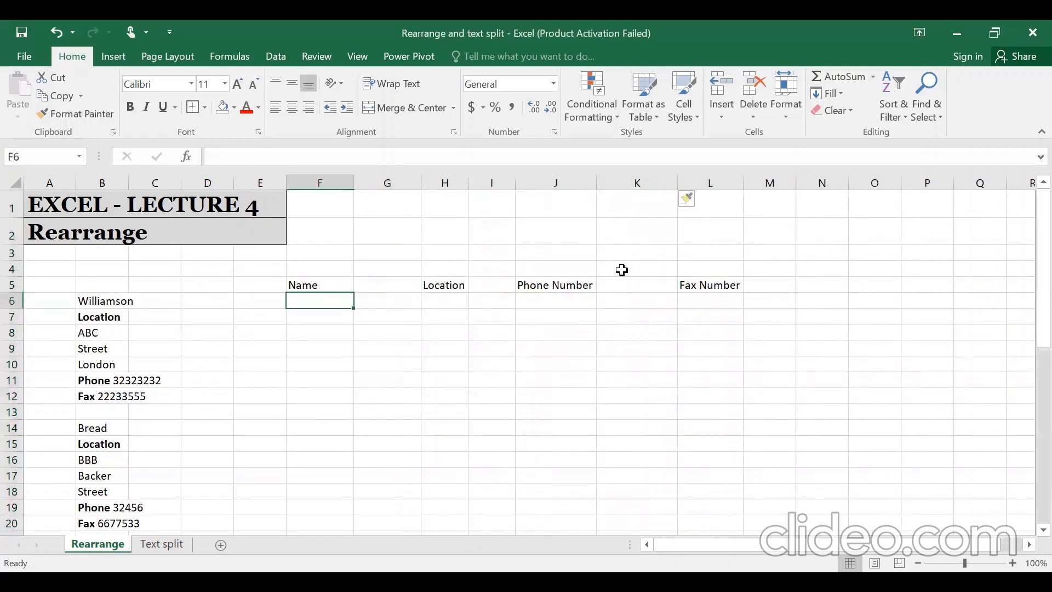
{"action": "type", "text": "="}
{"action": "key", "text": "Left"}
{"action": "key", "text": "Left"}
{"action": "key", "text": "Left"}
{"action": "key", "text": "Left"}
- Link F6, G7 and H8 to B6, B7 and B8 (Williamson, Location, ABC)
{"action": "key", "text": "ctrl+Return"}
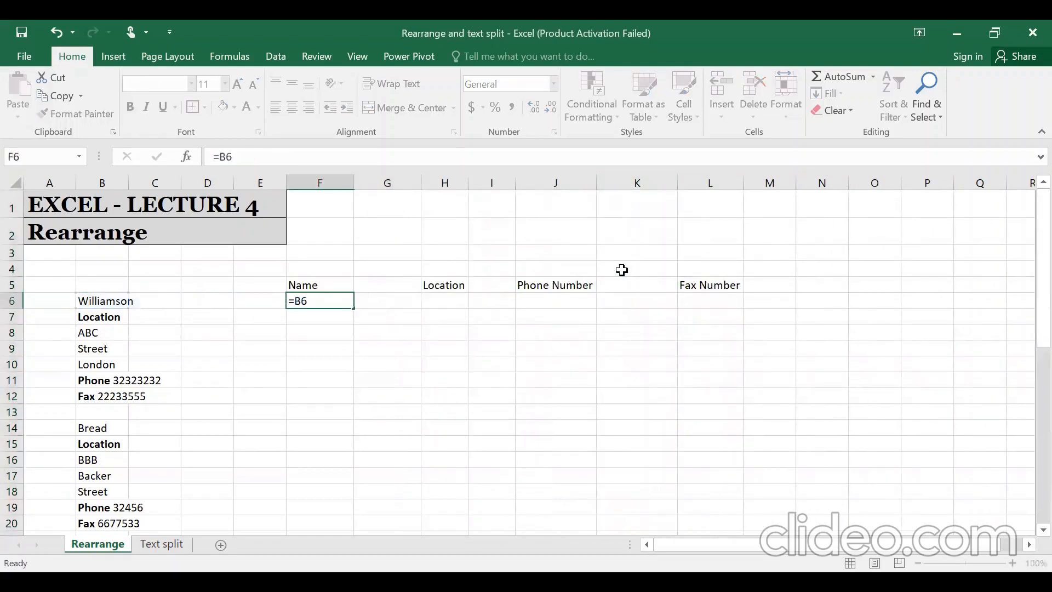
{"action": "key", "text": "Down"}
{"action": "key", "text": "Right"}
{"action": "type", "text": "="}
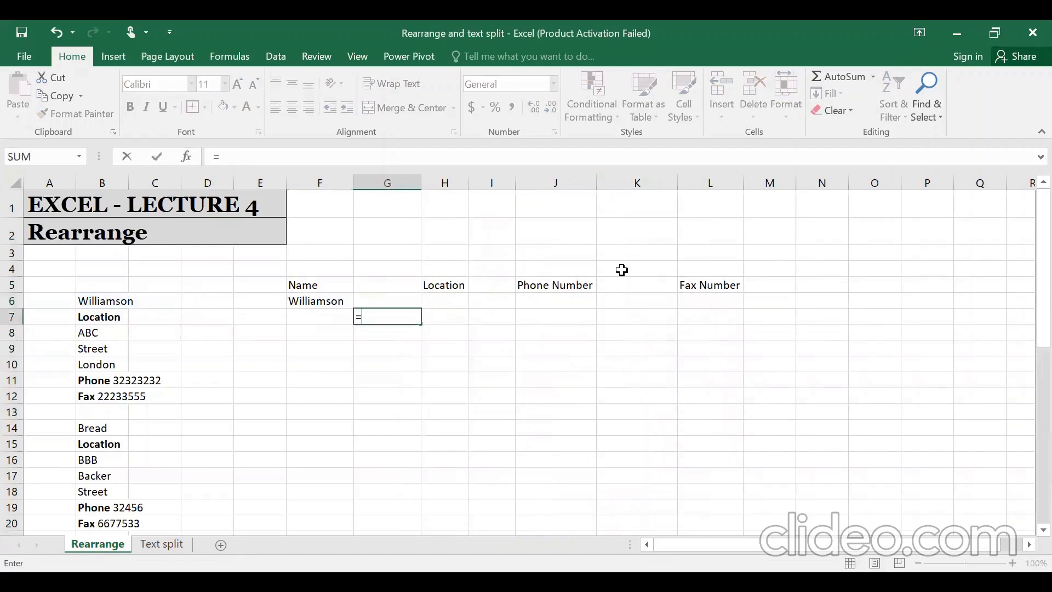
{"action": "key", "text": "Left"}
{"action": "key", "text": "Left"}
{"action": "key", "text": "Left"}
{"action": "key", "text": "Left"}
{"action": "key", "text": "Left"}
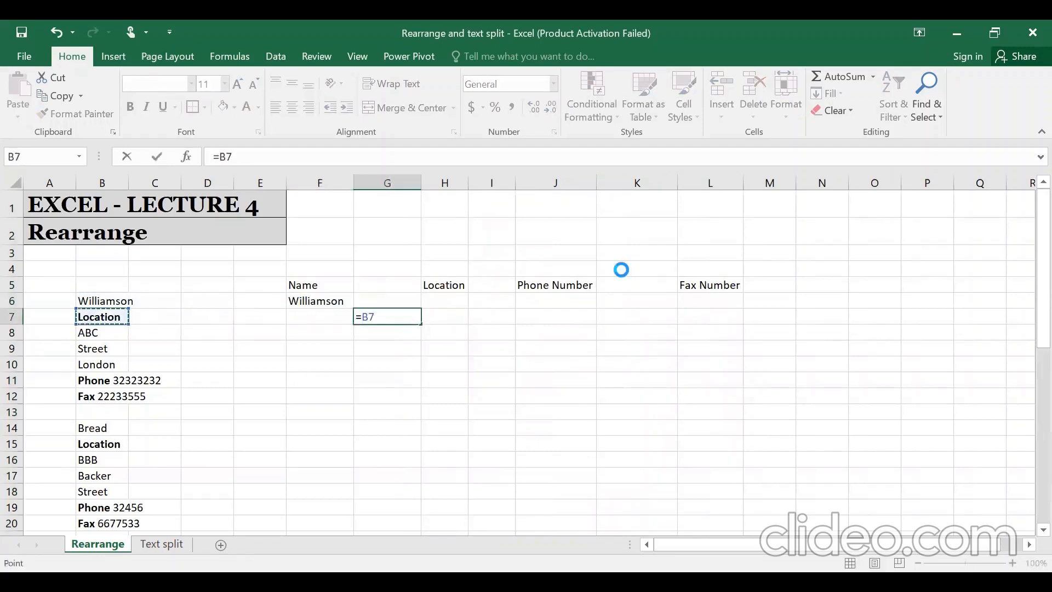
{"action": "key", "text": "Return"}
{"action": "key", "text": "Right"}
{"action": "type", "text": "="}
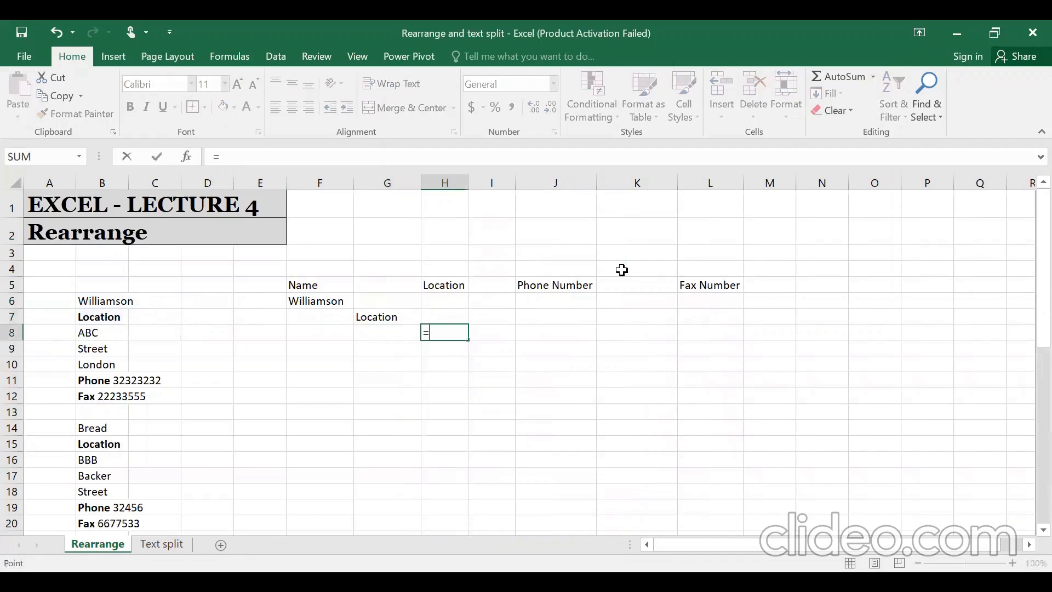
{"action": "key", "text": "Left"}
{"action": "key", "text": "Left"}
{"action": "key", "text": "Left"}
{"action": "key", "text": "Left"}
{"action": "key", "text": "Left"}
{"action": "key", "text": "Left"}
{"action": "key", "text": "Return"}
- Link I9, J10 and K11 to B9, B10 and B11 (Street, London, phone)
{"action": "key", "text": "Right"}
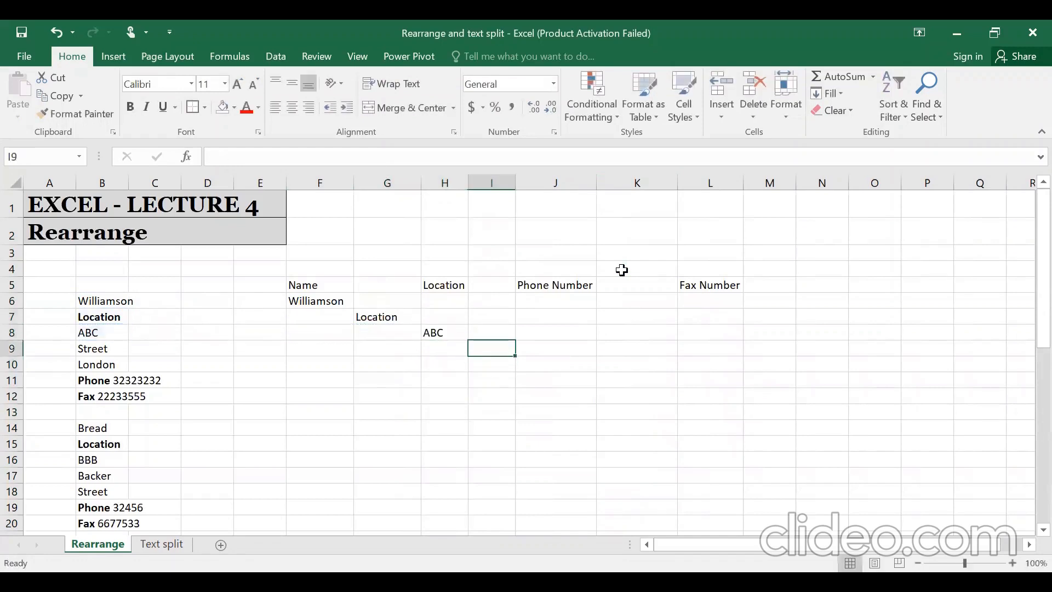
{"action": "type", "text": "="}
{"action": "key", "text": "Left"}
{"action": "key", "text": "Left"}
{"action": "key", "text": "Left"}
{"action": "key", "text": "Left"}
{"action": "key", "text": "Left"}
{"action": "key", "text": "Left"}
{"action": "key", "text": "Left"}
{"action": "key", "text": "Return"}
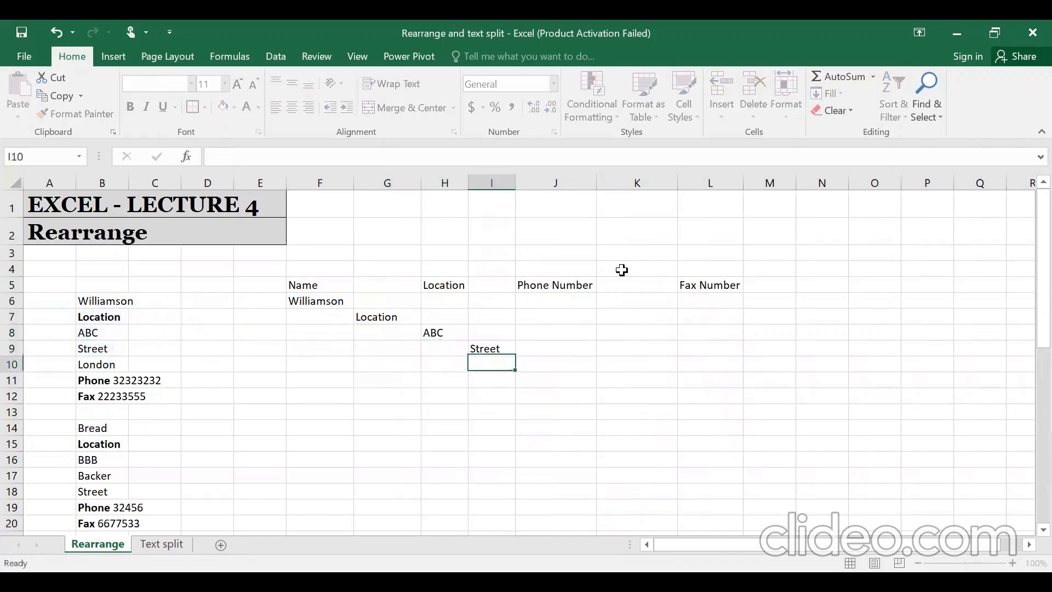
{"action": "key", "text": "Right"}
{"action": "type", "text": "="}
{"action": "key", "text": "Left"}
{"action": "key", "text": "Left"}
{"action": "key", "text": "Left"}
{"action": "key", "text": "Left"}
{"action": "key", "text": "Left"}
{"action": "key", "text": "Left"}
{"action": "key", "text": "Left"}
{"action": "key", "text": "Left"}
{"action": "key", "text": "Left"}
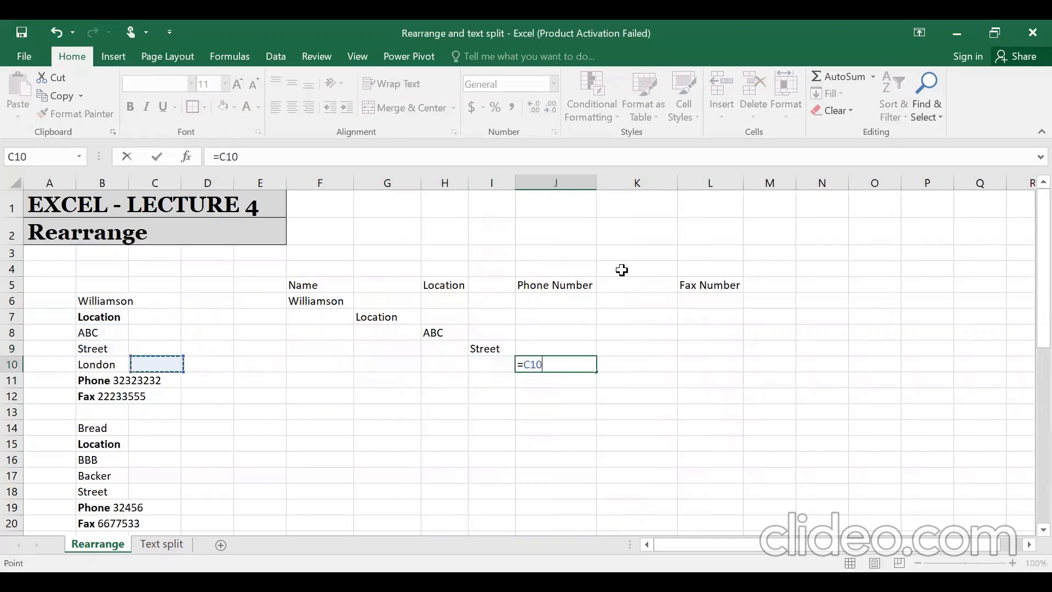
{"action": "key", "text": "Right"}
{"action": "key", "text": "Return"}
{"action": "key", "text": "Right"}
{"action": "type", "text": "="}
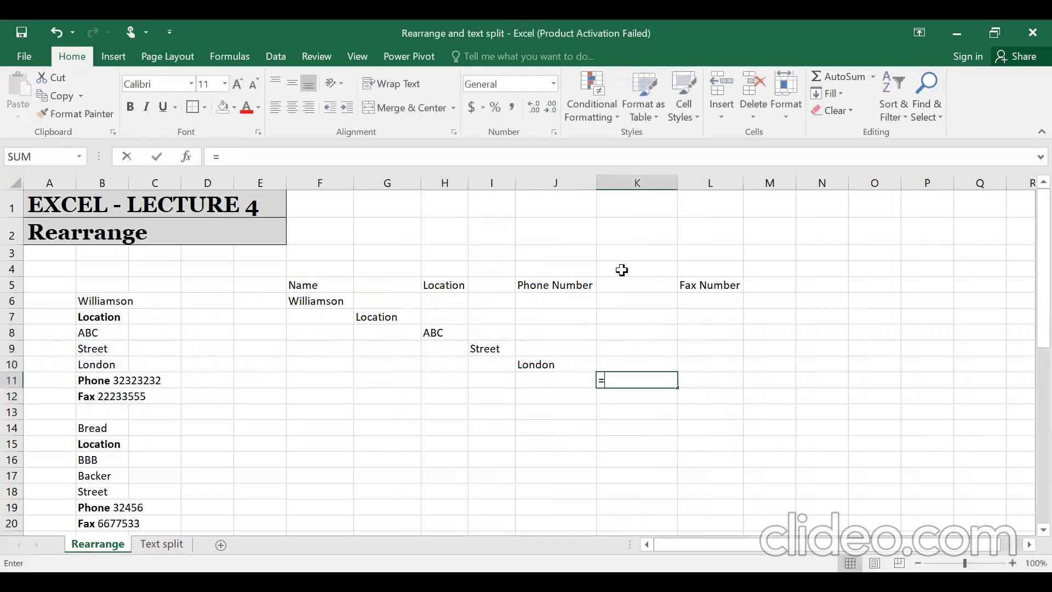
{"action": "key", "text": "Left"}
{"action": "key", "text": "Left"}
{"action": "key", "text": "Left"}
{"action": "key", "text": "Left"}
{"action": "key", "text": "Left"}
{"action": "key", "text": "Left"}
{"action": "key", "text": "Left"}
{"action": "key", "text": "Left"}
{"action": "key", "text": "Left"}
{"action": "key", "text": "Return"}
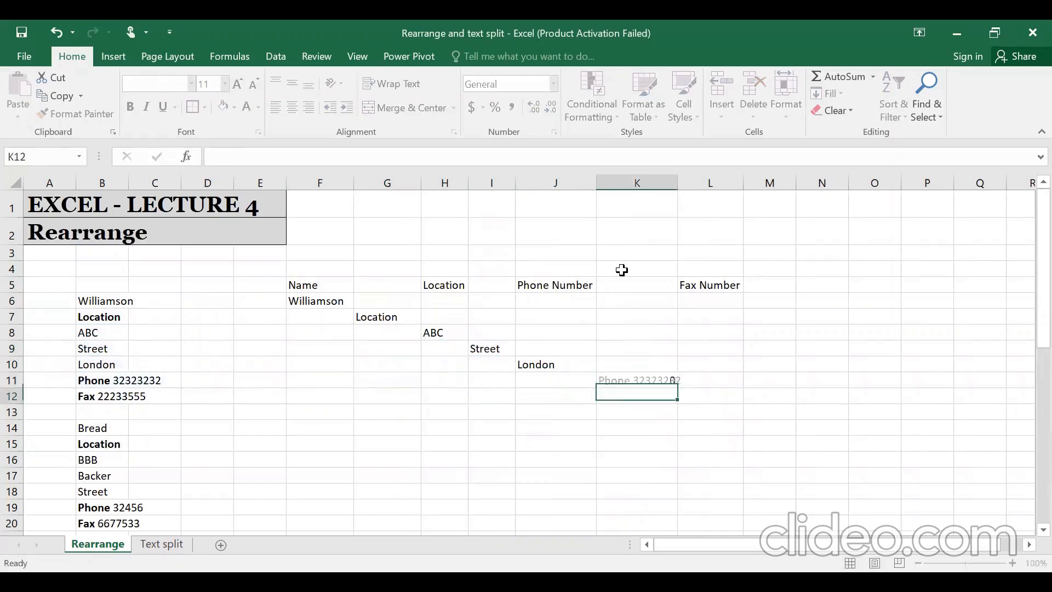
- Link L12 to the fax line in B12 and return to F6
{"action": "key", "text": "Right"}
{"action": "type", "text": "="}
{"action": "key", "text": "Left"}
{"action": "key", "text": "Left"}
{"action": "key", "text": "Left"}
{"action": "key", "text": "Left"}
{"action": "key", "text": "Left"}
{"action": "key", "text": "Left"}
{"action": "key", "text": "Left"}
{"action": "key", "text": "Left"}
{"action": "key", "text": "Left"}
{"action": "key", "text": "Left"}
{"action": "key", "text": "Left"}
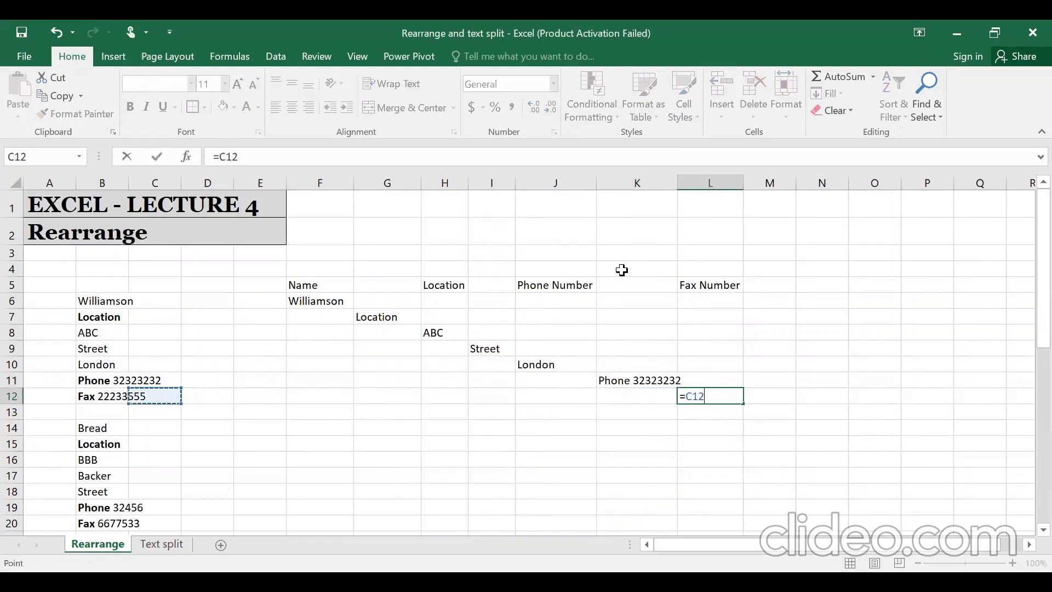
{"action": "key", "text": "Right"}
{"action": "key", "text": "Return"}
{"action": "key", "text": "Left"}
{"action": "key", "text": "Left"}
{"action": "key", "text": "Left"}
{"action": "key", "text": "Left"}
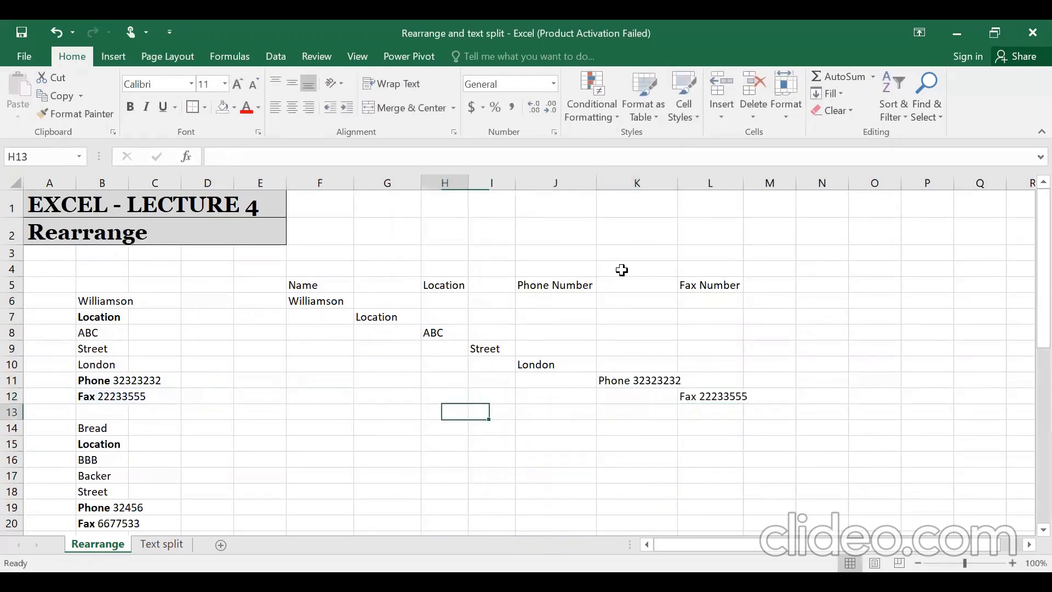
{"action": "key", "text": "Up"}
{"action": "key", "text": "Up"}
{"action": "key", "text": "Left"}
{"action": "key", "text": "Left"}
{"action": "key", "text": "Up"}
{"action": "key", "text": "Up"}
{"action": "key", "text": "Up"}
{"action": "key", "text": "Up"}
{"action": "key", "text": "Up"}
- Check the diagonal links in the Williamson block, reviewing the formulas in F6 and G7
{"action": "key", "text": "shift+Right"}
{"action": "key", "text": "shift+Down"}
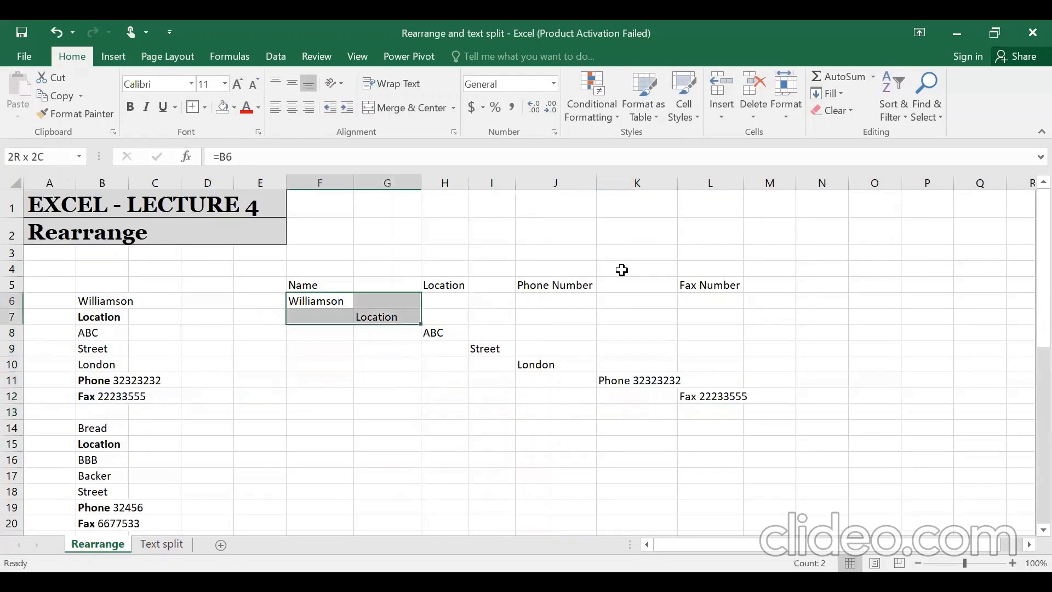
{"action": "key", "text": "shift+Right"}
{"action": "key", "text": "shift+Right"}
{"action": "key", "text": "shift+Down"}
{"action": "key", "text": "shift+Right"}
{"action": "key", "text": "shift+Down"}
{"action": "key", "text": "shift+Right"}
{"action": "key", "text": "shift+Down"}
{"action": "key", "text": "shift+Down"}
{"action": "key", "text": "shift+Right"}
{"action": "key", "text": "shift+Down"}
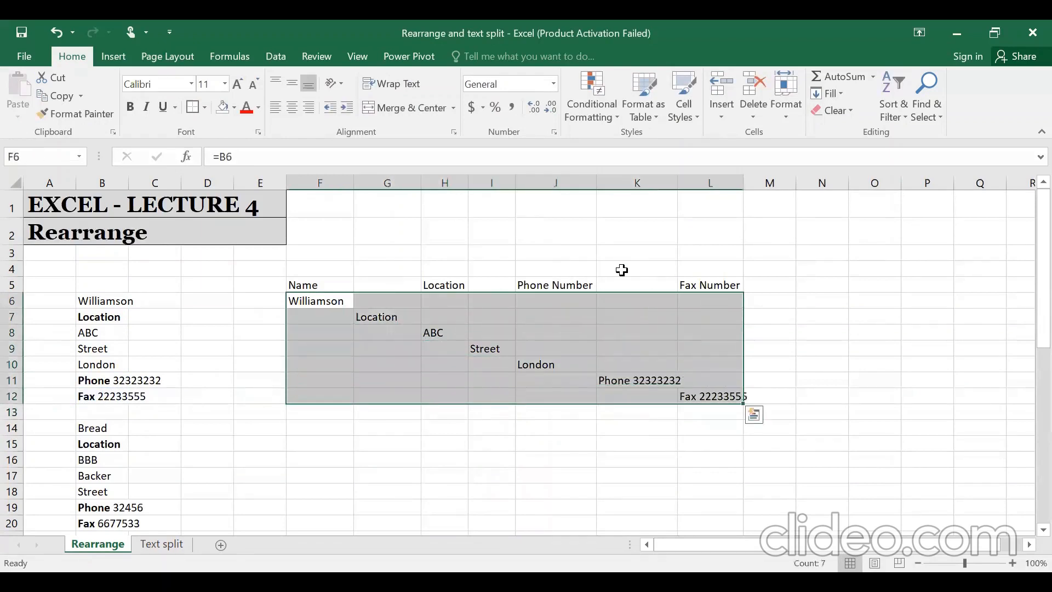
{"action": "key", "text": "Left"}
{"action": "key", "text": "Down"}
{"action": "key", "text": "Up"}
{"action": "key", "text": "Right"}
{"action": "key", "text": "F2"}
{"action": "key", "text": "Return"}
{"action": "key", "text": "Right"}
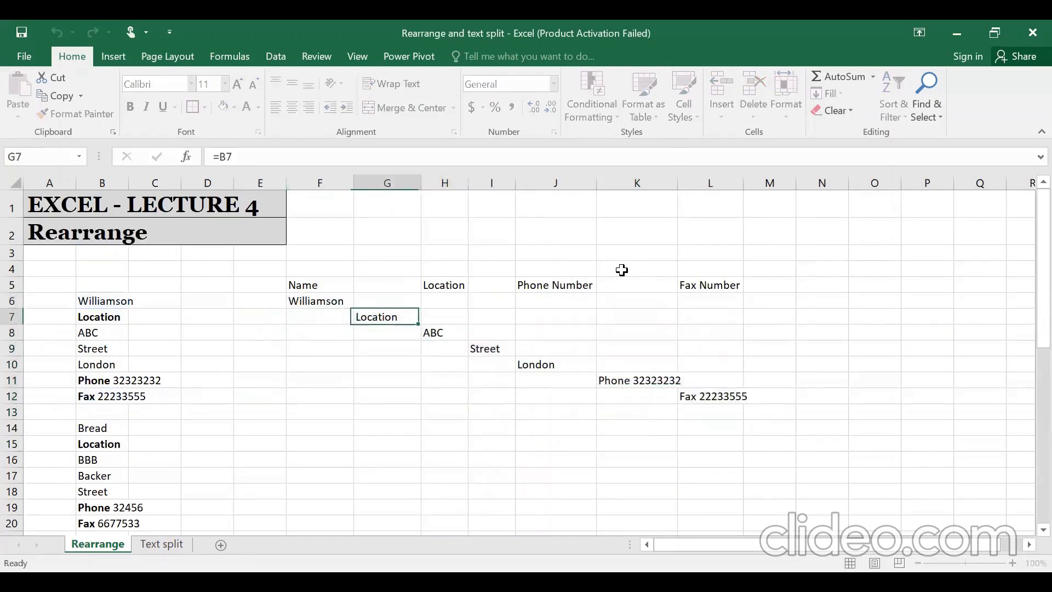
{"action": "key", "text": "Down"}
{"action": "key", "text": "Right"}
{"action": "key", "text": "Left"}
{"action": "key", "text": "Left"}
{"action": "key", "text": "Up"}
{"action": "key", "text": "Up"}
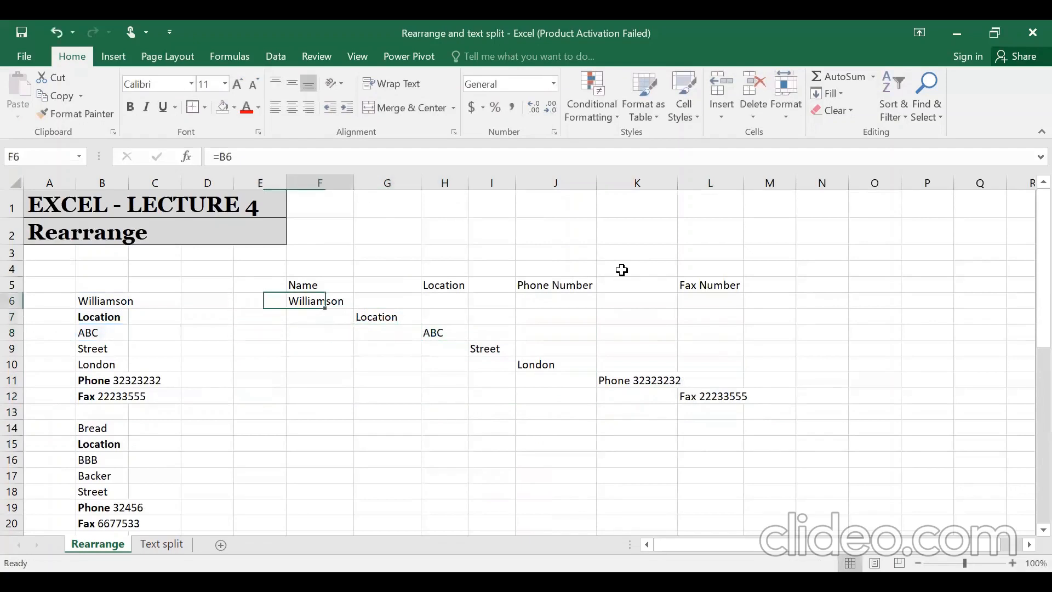
- Copy the Williamson linked block F6:L12
{"action": "key", "text": "shift+Down"}
{"action": "key", "text": "shift+Down"}
{"action": "key", "text": "shift+Down"}
{"action": "key", "text": "shift+Down"}
{"action": "key", "text": "shift+Down"}
{"action": "key", "text": "shift+Down"}
{"action": "key", "text": "shift+Right"}
{"action": "key", "text": "shift+Right"}
{"action": "key", "text": "shift+Right"}
{"action": "key", "text": "shift+Right"}
{"action": "key", "text": "shift+Right"}
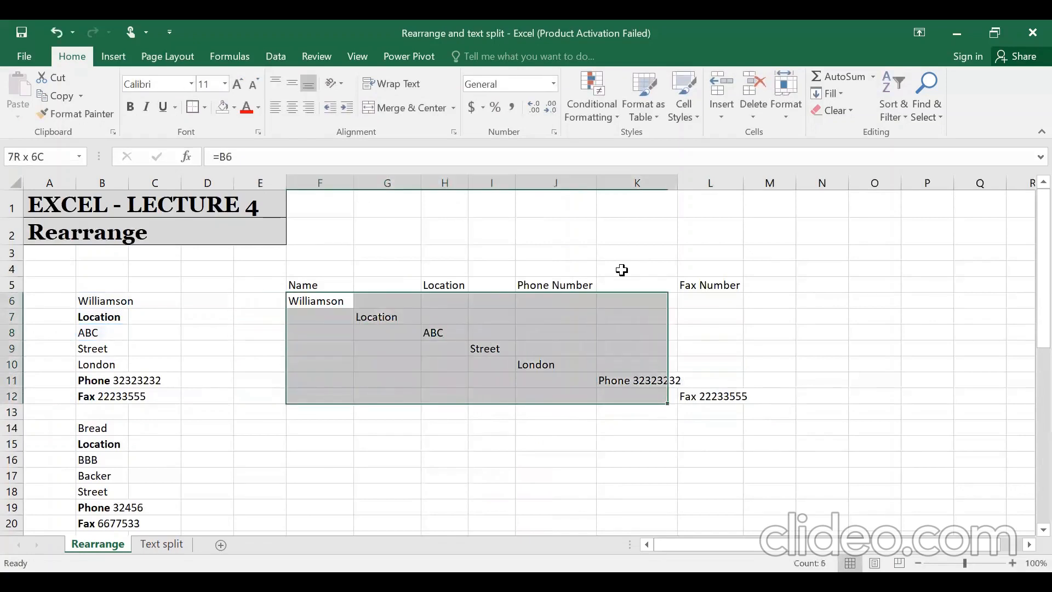
{"action": "key", "text": "shift+Right"}
{"action": "key", "text": "ctrl+c"}
- Paste the block at F14 beside Bread and at F22 beside Charlie
{"action": "key", "text": "Left"}
{"action": "key", "text": "Down"}
{"action": "key", "text": "Down"}
{"action": "key", "text": "Down"}
{"action": "key", "text": "Down"}
{"action": "key", "text": "Down"}
{"action": "key", "text": "Down"}
{"action": "key", "text": "Down"}
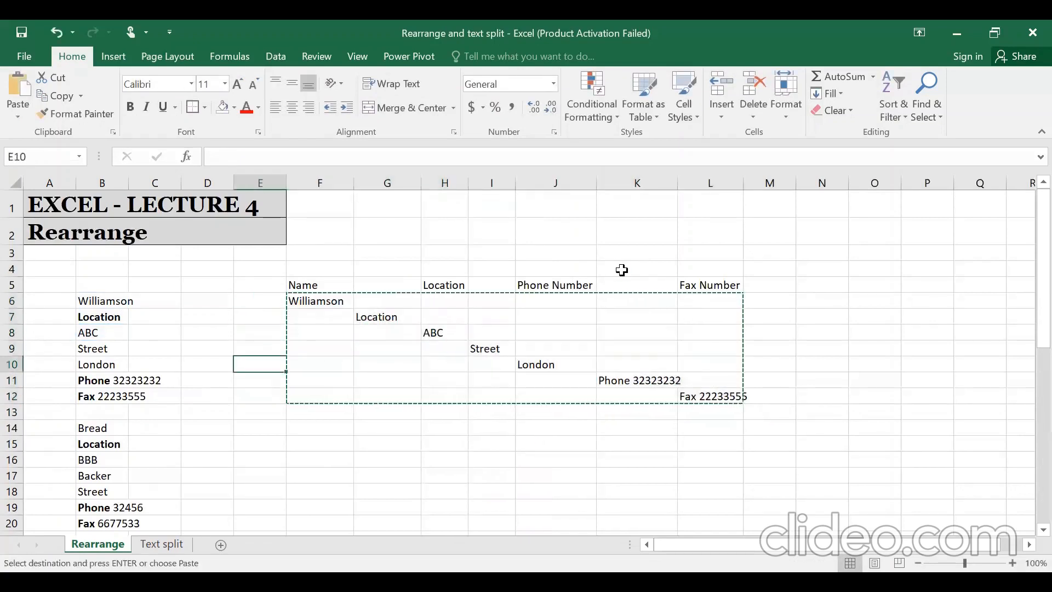
{"action": "key", "text": "Down"}
{"action": "key", "text": "Left"}
{"action": "key", "text": "Left"}
{"action": "key", "text": "Left"}
{"action": "key", "text": "Right"}
{"action": "key", "text": "Right"}
{"action": "key", "text": "Right"}
{"action": "key", "text": "Right"}
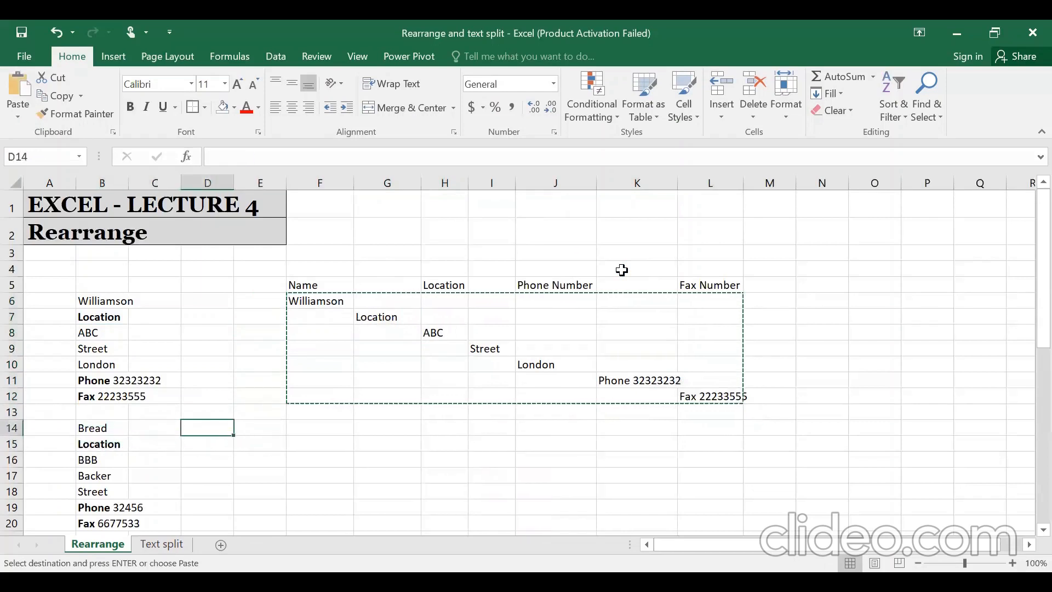
{"action": "key", "text": "shift+Down"}
{"action": "key", "text": "shift+Down"}
{"action": "key", "text": "shift+Down"}
{"action": "key", "text": "shift+Down"}
{"action": "key", "text": "shift+Down"}
{"action": "key", "text": "shift+Down"}
{"action": "key", "text": "shift+Down"}
{"action": "key", "text": "shift+Down"}
{"action": "key", "text": "shift+Down"}
{"action": "key", "text": "shift+Down"}
{"action": "key", "text": "shift+Down"}
{"action": "key", "text": "shift+Down"}
{"action": "key", "text": "shift+Down"}
{"action": "key", "text": "shift+Down"}
{"action": "key", "text": "shift+Down"}
{"action": "key", "text": "shift+Down"}
{"action": "key", "text": "shift+Down"}
{"action": "key", "text": "shift+Down"}
{"action": "key", "text": "shift+Down"}
{"action": "key", "text": "shift+Down"}
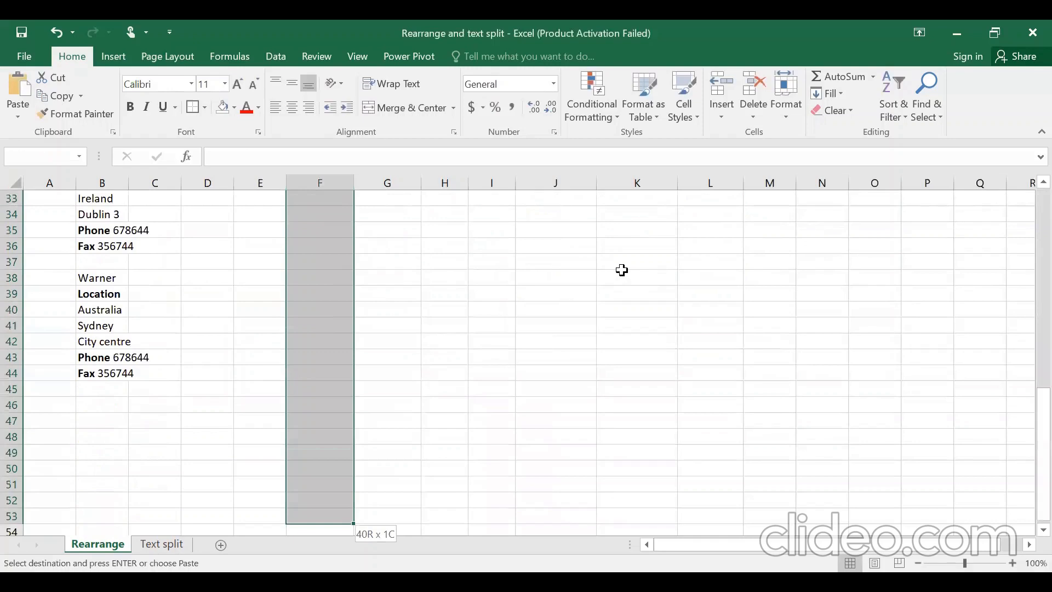
{"action": "key", "text": "ctrl+v"}
{"action": "key", "text": "Left"}
{"action": "key", "text": "Right"}
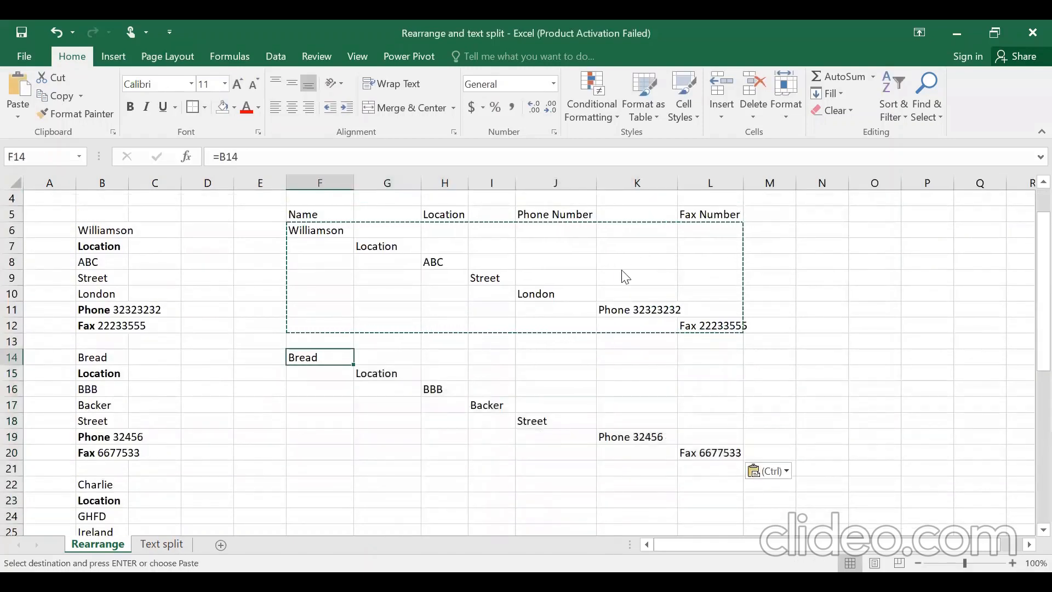
{"action": "key", "text": "Down"}
{"action": "key", "text": "Down"}
{"action": "key", "text": "Down"}
{"action": "key", "text": "Down"}
{"action": "key", "text": "Down"}
{"action": "key", "text": "Down"}
{"action": "key", "text": "Down"}
{"action": "key", "text": "Down"}
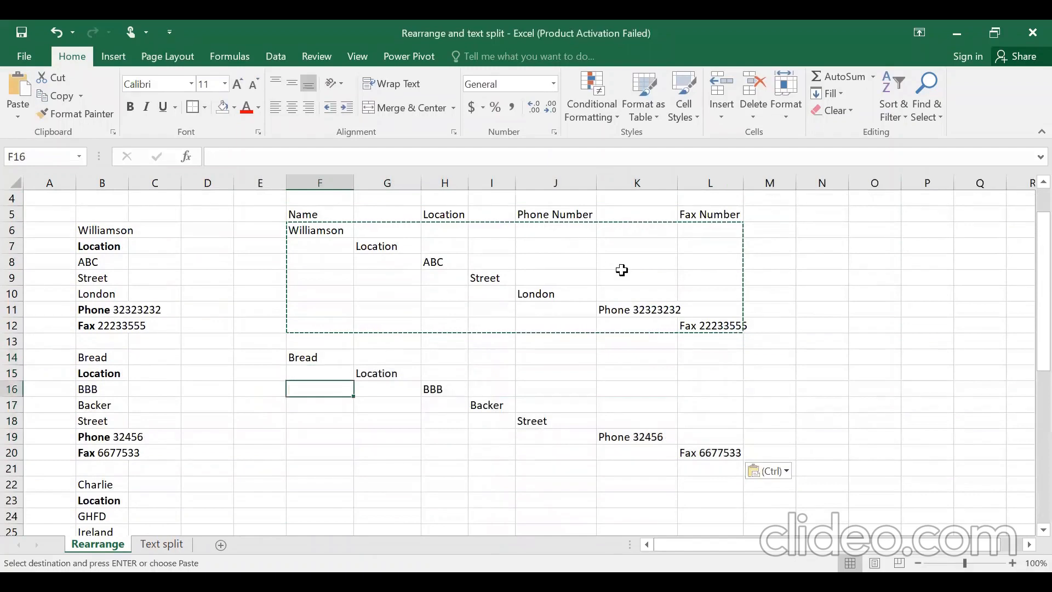
{"action": "key", "text": "ctrl+v"}
- Paste the block beside the Watson (F30) and Warner (F38) records
{"action": "key", "text": "Down"}
{"action": "key", "text": "Down"}
{"action": "key", "text": "Down"}
{"action": "key", "text": "Down"}
{"action": "key", "text": "Down"}
{"action": "key", "text": "Down"}
{"action": "key", "text": "Down"}
{"action": "key", "text": "Down"}
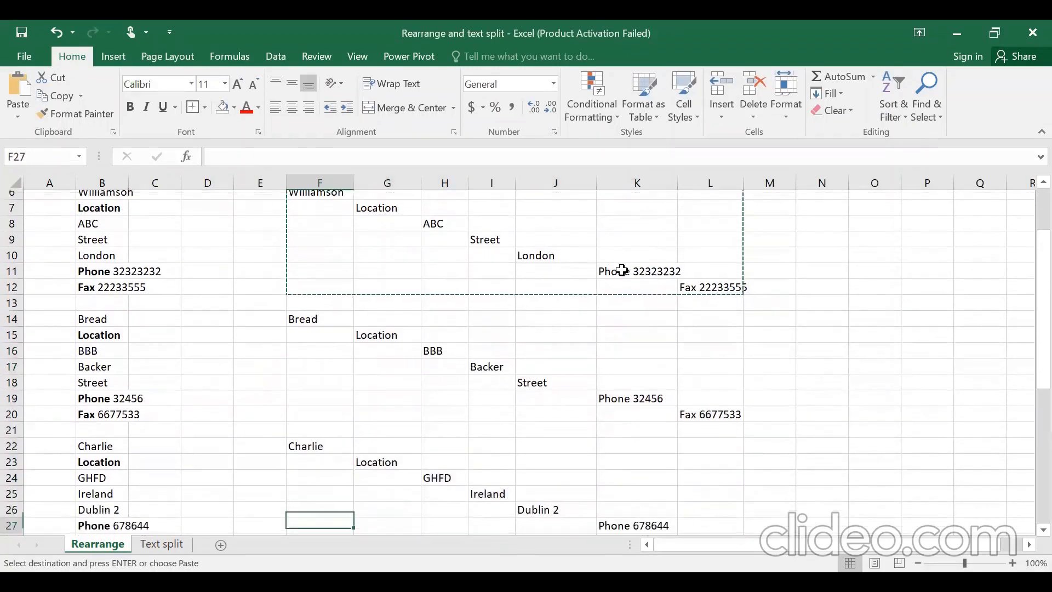
{"action": "key", "text": "ctrl+v"}
{"action": "key", "text": "Down"}
{"action": "key", "text": "Down"}
{"action": "key", "text": "Down"}
{"action": "key", "text": "Down"}
{"action": "key", "text": "Down"}
{"action": "key", "text": "Down"}
{"action": "key", "text": "Down"}
{"action": "key", "text": "Down"}
{"action": "key", "text": "Down"}
{"action": "key", "text": "Down"}
{"action": "key", "text": "Down"}
{"action": "key", "text": "Down"}
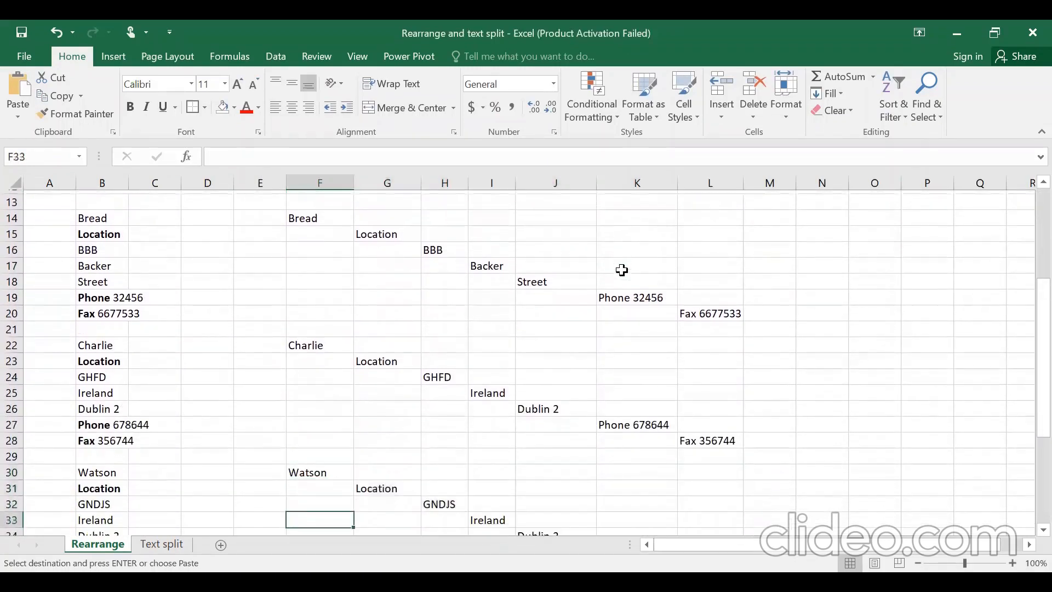
{"action": "key", "text": "Down"}
{"action": "key", "text": "Down"}
{"action": "key", "text": "Down"}
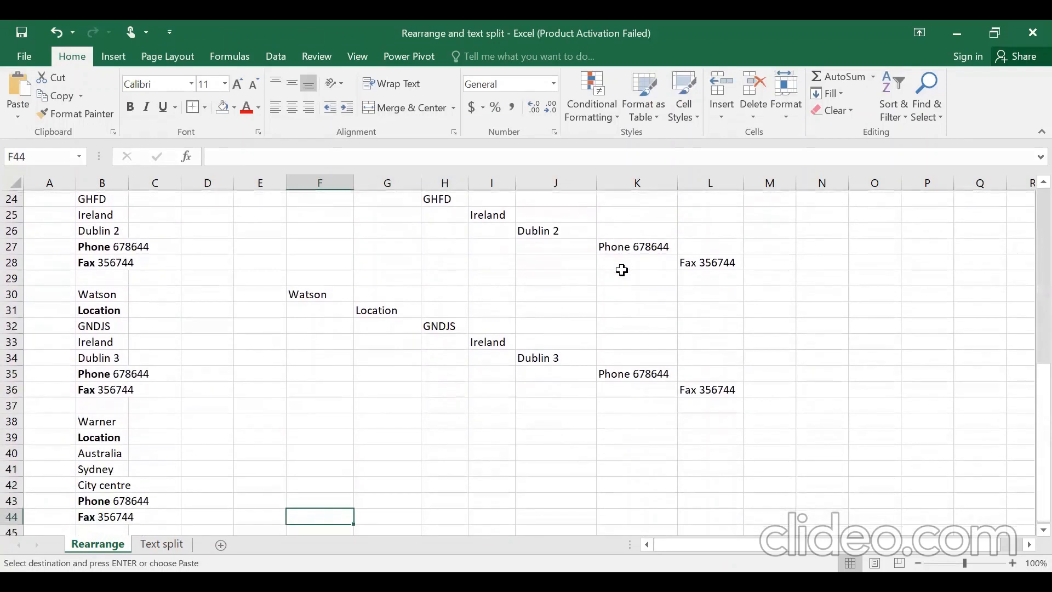
{"action": "key", "text": "Up"}
{"action": "key", "text": "Up"}
{"action": "key", "text": "Up"}
{"action": "key", "text": "Up"}
{"action": "key", "text": "Up"}
{"action": "key", "text": "Up"}
{"action": "key", "text": "Up"}
{"action": "key", "text": "ctrl+v"}
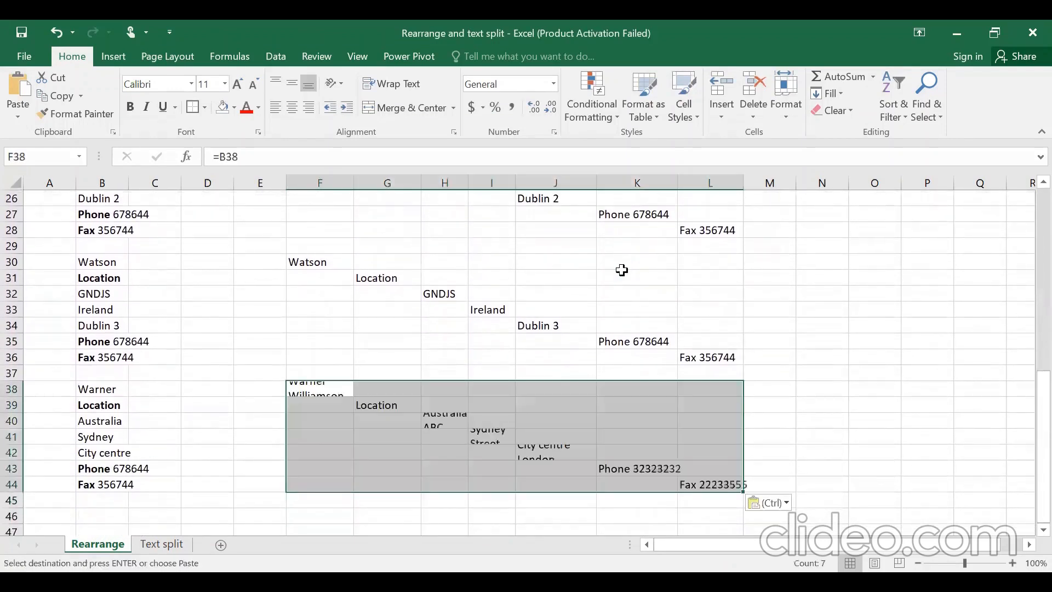
{"action": "key", "text": "Down"}
{"action": "key", "text": "Down"}
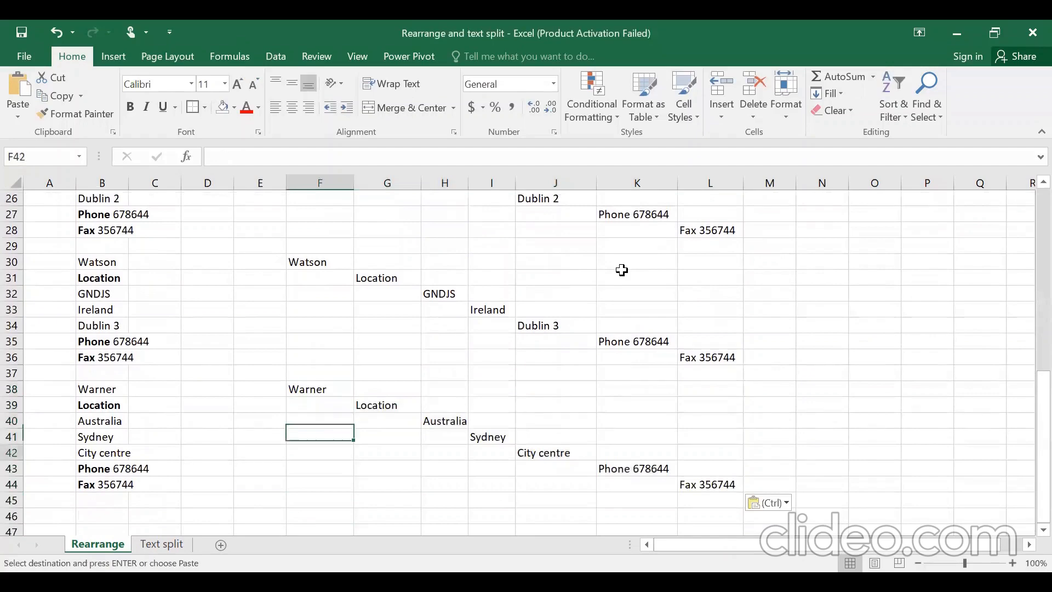
{"action": "key", "text": "Up"}
{"action": "key", "text": "Up"}
{"action": "key", "text": "Up"}
{"action": "key", "text": "Up"}
{"action": "key", "text": "Up"}
{"action": "key", "text": "Up"}
{"action": "key", "text": "Up"}
{"action": "key", "text": "Up"}
{"action": "key", "text": "Up"}
{"action": "key", "text": "Up"}
{"action": "key", "text": "Up"}
{"action": "key", "text": "Up"}
{"action": "key", "text": "Up"}
{"action": "key", "text": "Up"}
{"action": "key", "text": "Up"}
{"action": "key", "text": "Up"}
{"action": "key", "text": "Up"}
{"action": "key", "text": "Up"}
{"action": "key", "text": "Up"}
{"action": "key", "text": "Up"}
{"action": "key", "text": "Up"}
{"action": "key", "text": "Up"}
{"action": "key", "text": "Up"}
{"action": "key", "text": "Up"}
{"action": "key", "text": "Up"}
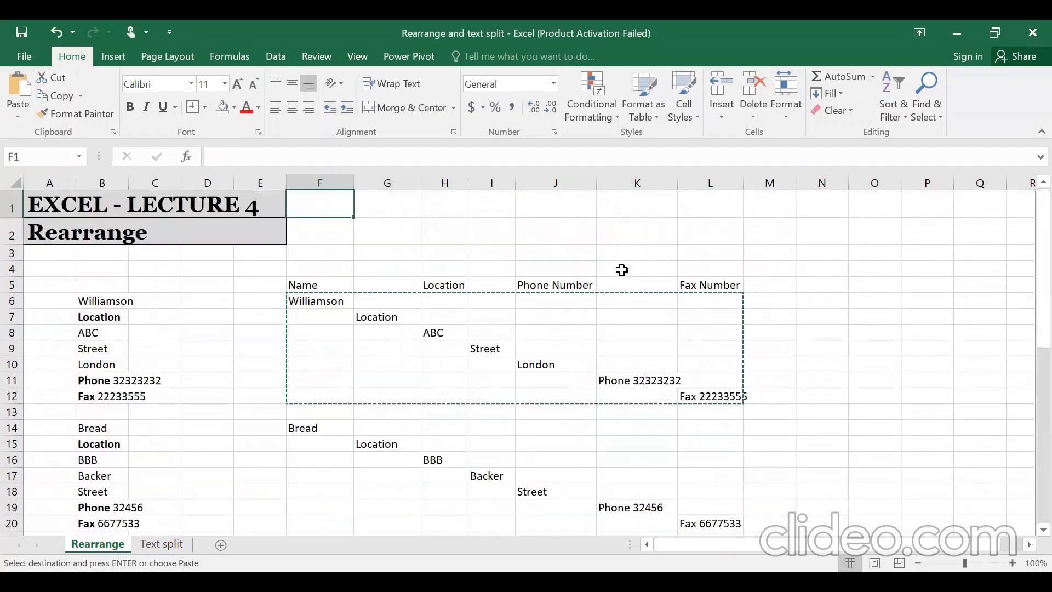
- Select the whole staggered data block F6:L44
{"action": "key", "text": "Down"}
{"action": "key", "text": "Down"}
{"action": "key", "text": "Escape"}
{"action": "key", "text": "Down"}
{"action": "key", "text": "Down"}
{"action": "key", "text": "Down"}
{"action": "key", "text": "ctrl+shift+Down"}
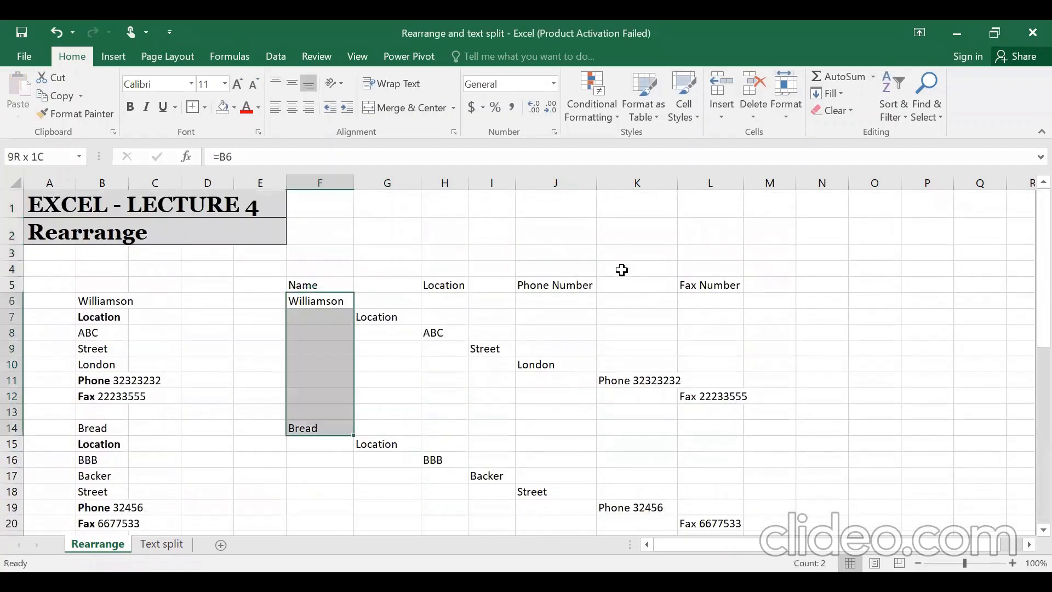
{"action": "key", "text": "shift+Right"}
{"action": "key", "text": "shift+Up"}
{"action": "key", "text": "shift+Up"}
{"action": "key", "text": "shift+Right"}
{"action": "key", "text": "shift+Right"}
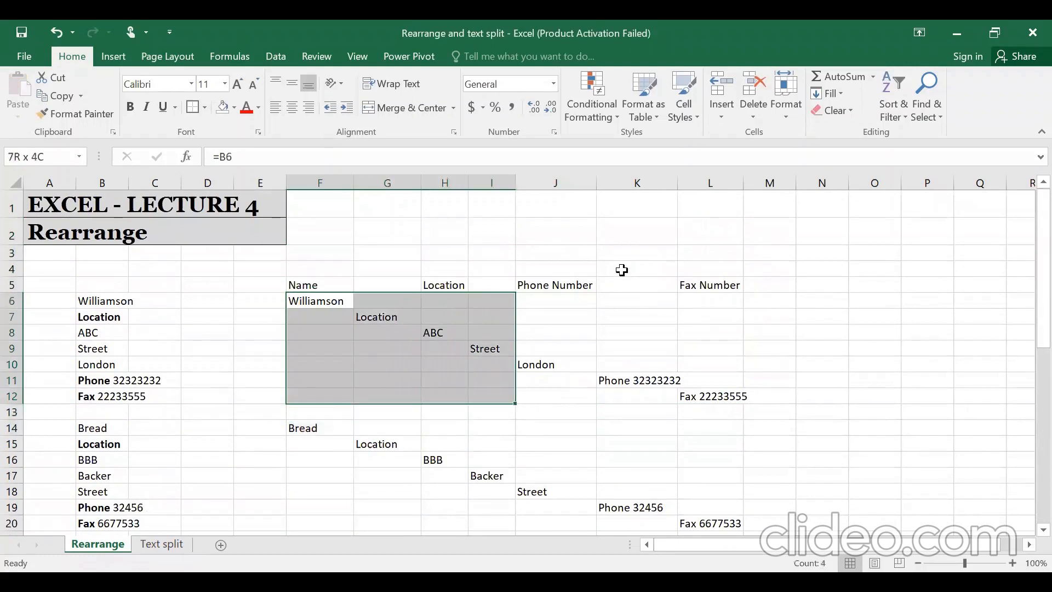
{"action": "key", "text": "shift+Right"}
{"action": "key", "text": "shift+Right"}
{"action": "key", "text": "shift+Right"}
{"action": "key", "text": "shift+Down"}
{"action": "key", "text": "shift+Down"}
{"action": "key", "text": "shift+Down"}
{"action": "key", "text": "shift+Down"}
{"action": "key", "text": "shift+Down"}
{"action": "key", "text": "shift+Down"}
{"action": "key", "text": "shift+Down"}
{"action": "key", "text": "shift+Down"}
{"action": "key", "text": "shift+Down"}
{"action": "key", "text": "shift+Down"}
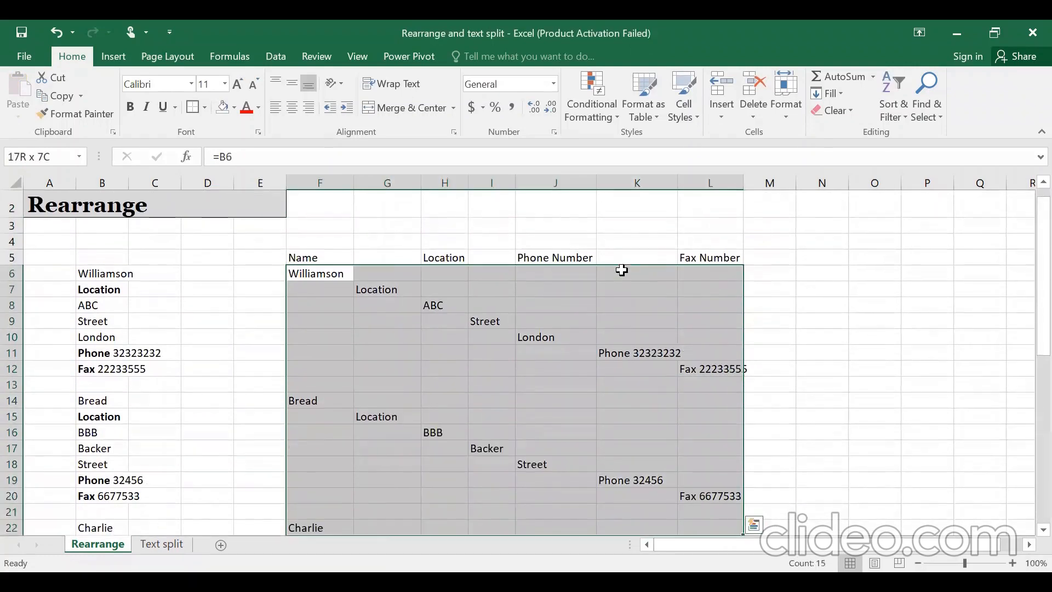
{"action": "key", "text": "shift+Down"}
{"action": "key", "text": "shift+Down"}
{"action": "key", "text": "shift+Down"}
{"action": "key", "text": "shift+Down"}
{"action": "key", "text": "shift+Down"}
{"action": "key", "text": "shift+Down"}
{"action": "key", "text": "shift+Down"}
{"action": "key", "text": "shift+Down"}
{"action": "key", "text": "shift+Down"}
{"action": "key", "text": "shift+Down"}
{"action": "key", "text": "shift+Down"}
{"action": "key", "text": "shift+Down"}
{"action": "key", "text": "shift+Down"}
{"action": "key", "text": "shift+Down"}
{"action": "key", "text": "shift+Down"}
{"action": "key", "text": "shift+Down"}
{"action": "key", "text": "ctrl+shift+Down"}
{"action": "key", "text": "ctrl+shift+Up"}
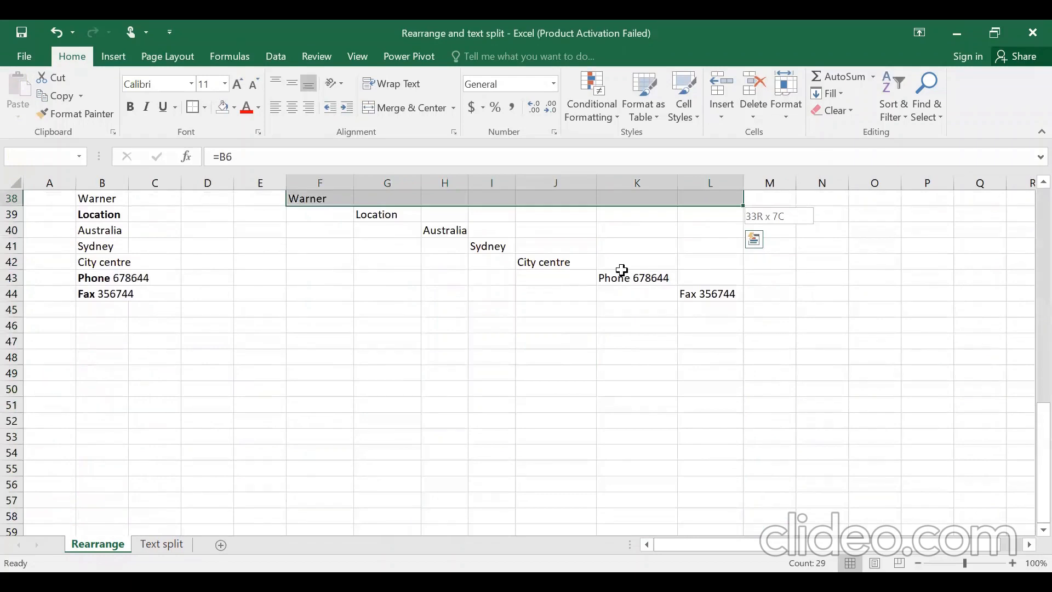
{"action": "key", "text": "shift+Down"}
{"action": "key", "text": "shift+Down"}
{"action": "key", "text": "shift+Down"}
{"action": "key", "text": "shift+Down"}
{"action": "key", "text": "shift+Down"}
{"action": "key", "text": "shift+Down"}
- Select only the blank cells via Go To Special and delete them, shifting cells up
{"action": "key", "text": "F5"}
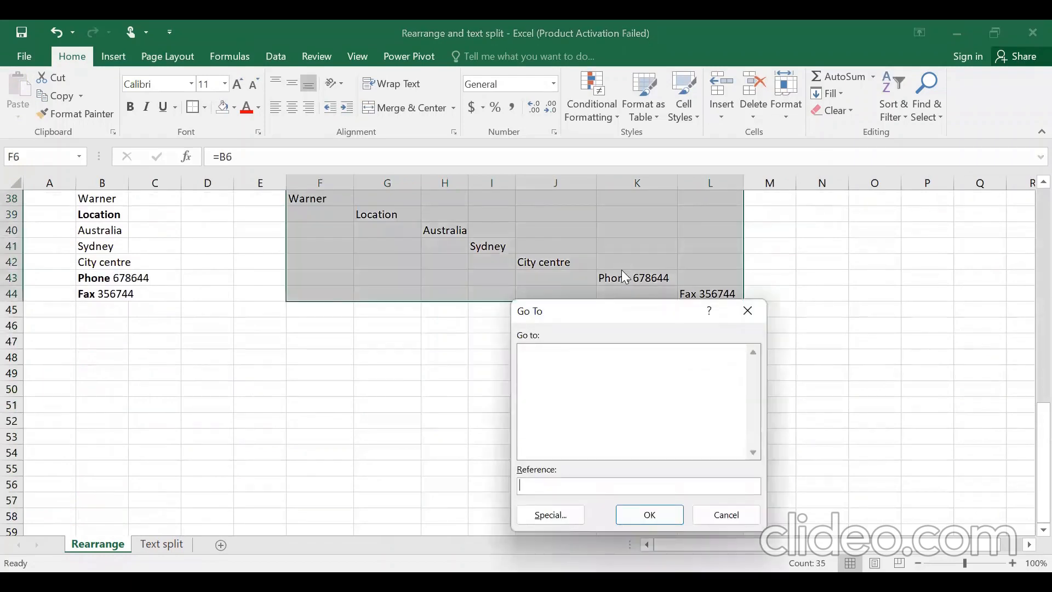
{"action": "left_click", "coordinate": [572, 509]}
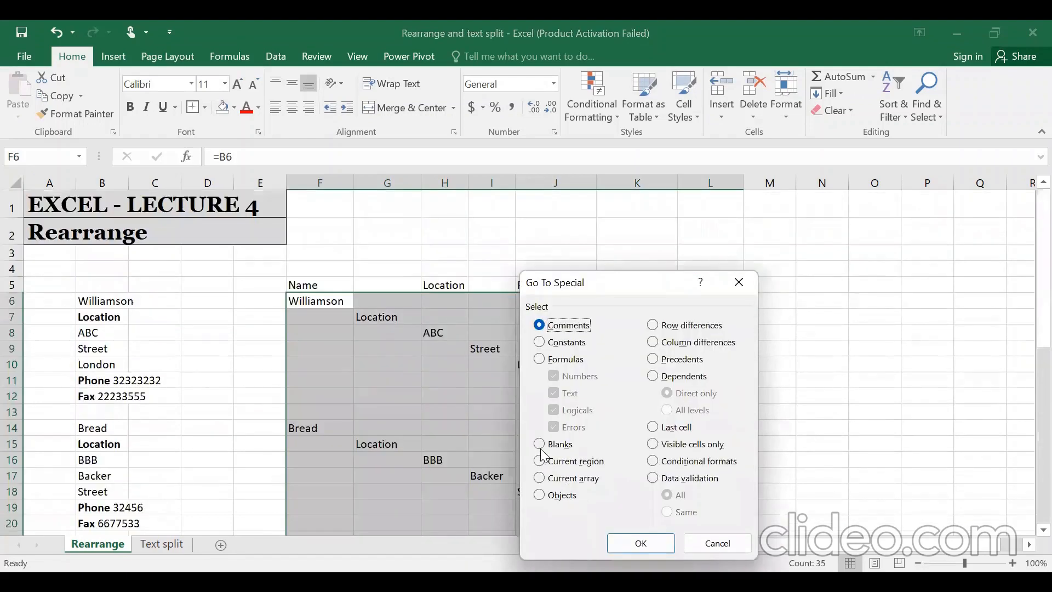
{"action": "left_click", "coordinate": [540, 445]}
{"action": "left_click", "coordinate": [635, 542]}
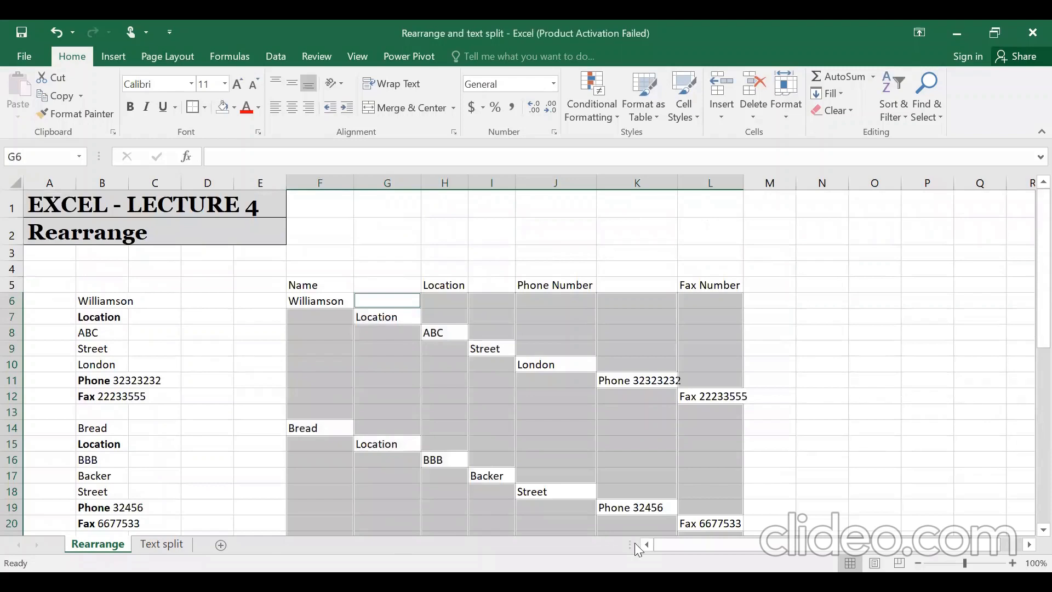
{"action": "key", "text": "ctrl+minus"}
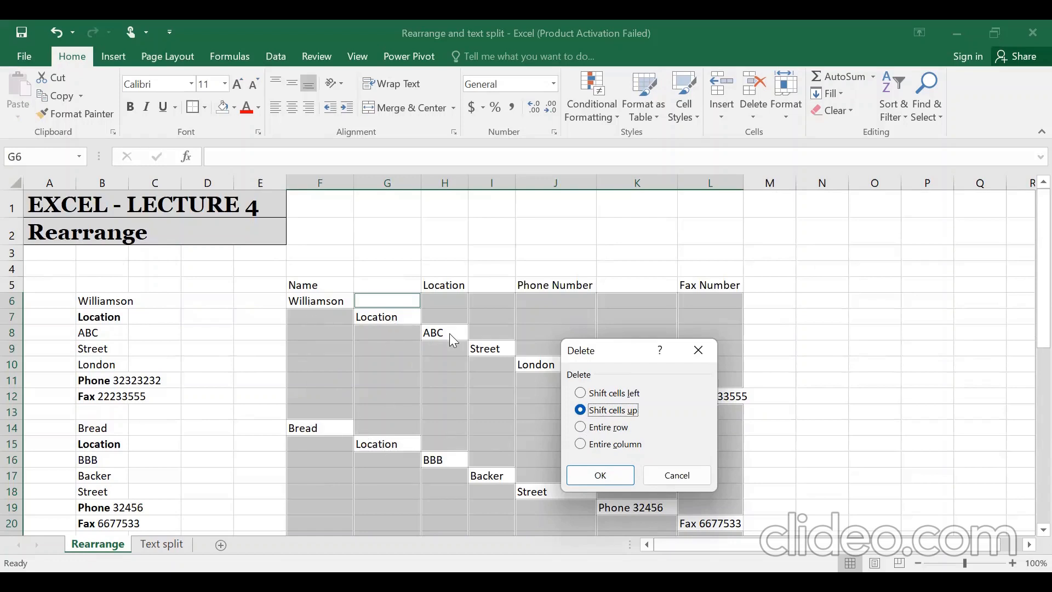
{"action": "left_click", "coordinate": [574, 476]}
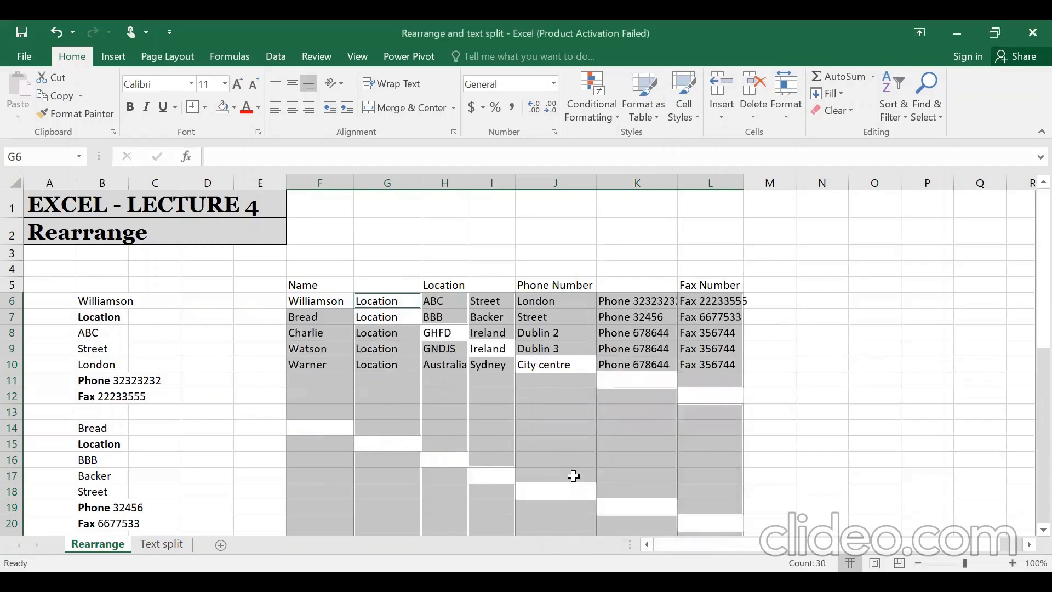
- Compare the source list B6:B12 in column B with the rearranged row 6 and 7 formulas
{"action": "key", "text": "Left"}
{"action": "key", "text": "Left"}
{"action": "key", "text": "Left"}
{"action": "key", "text": "Left"}
{"action": "key", "text": "Left"}
{"action": "key", "text": "shift+Down"}
{"action": "key", "text": "shift+Down"}
{"action": "key", "text": "shift+Down"}
{"action": "key", "text": "shift+Down"}
{"action": "key", "text": "shift+Down"}
{"action": "key", "text": "shift+Down"}
{"action": "key", "text": "shift+Down"}
{"action": "key", "text": "shift+Down"}
{"action": "key", "text": "shift+Down"}
{"action": "key", "text": "shift+Down"}
{"action": "key", "text": "shift+Down"}
{"action": "key", "text": "shift+Down"}
{"action": "key", "text": "shift+Down"}
{"action": "key", "text": "shift+Down"}
{"action": "key", "text": "shift+Down"}
{"action": "key", "text": "shift+Down"}
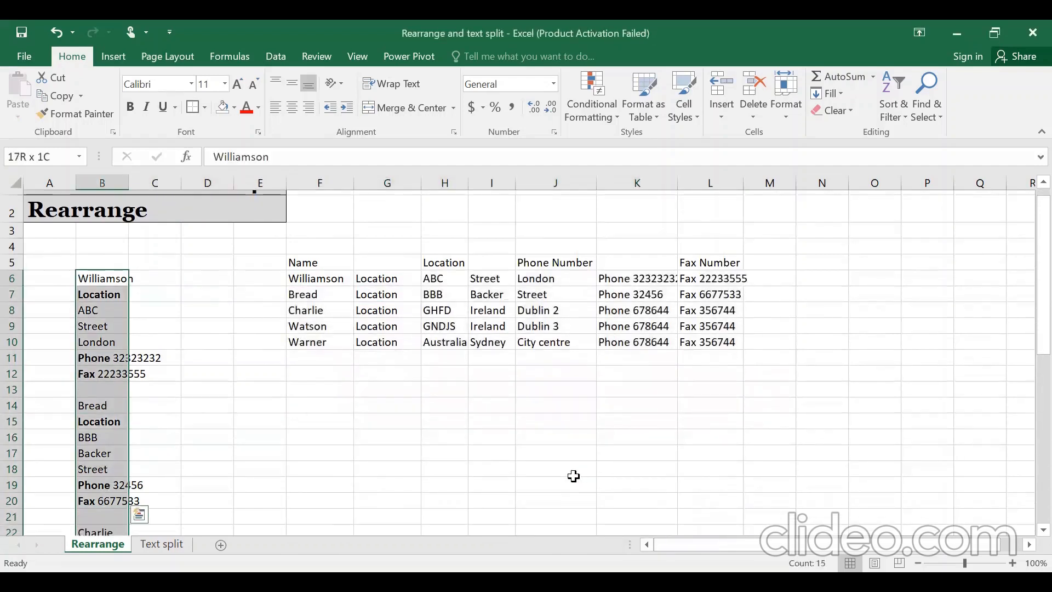
{"action": "key", "text": "shift+Down"}
{"action": "key", "text": "shift+Down"}
{"action": "key", "text": "shift+Down"}
{"action": "key", "text": "shift+Down"}
{"action": "key", "text": "shift+Down"}
{"action": "key", "text": "shift+Down"}
{"action": "key", "text": "shift+Down"}
{"action": "key", "text": "shift+Down"}
{"action": "key", "text": "shift+Down"}
{"action": "key", "text": "shift+Down"}
{"action": "key", "text": "shift+Down"}
{"action": "key", "text": "shift+Down"}
{"action": "key", "text": "shift+Down"}
{"action": "key", "text": "shift+Down"}
{"action": "key", "text": "shift+Down"}
{"action": "key", "text": "shift+Down"}
{"action": "key", "text": "shift+Down"}
{"action": "key", "text": "shift+Down"}
{"action": "key", "text": "shift+Down"}
{"action": "key", "text": "shift+Down"}
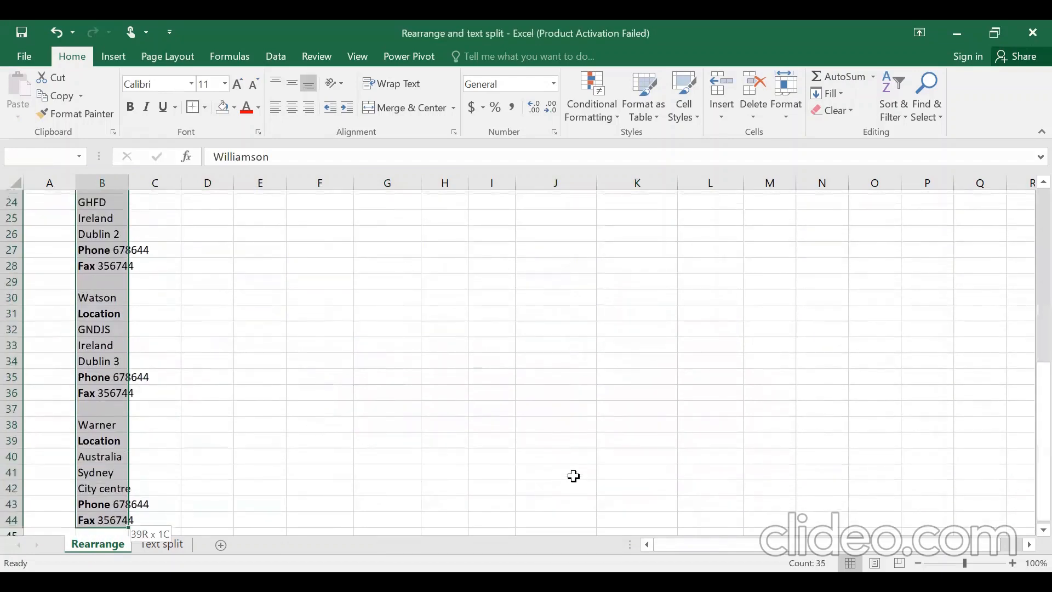
{"action": "key", "text": "Up"}
{"action": "key", "text": "Down"}
{"action": "key", "text": "Down"}
{"action": "key", "text": "Right"}
{"action": "key", "text": "Right"}
{"action": "key", "text": "Right"}
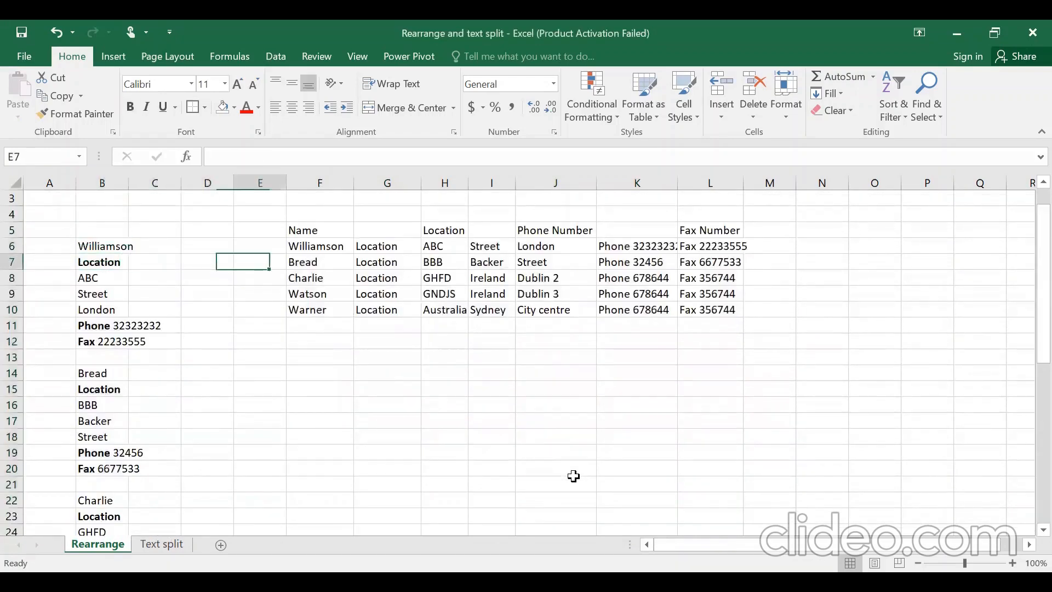
{"action": "key", "text": "Right"}
{"action": "key", "text": "Right"}
{"action": "key", "text": "Right"}
{"action": "key", "text": "Right"}
{"action": "key", "text": "Right"}
{"action": "key", "text": "Right"}
{"action": "key", "text": "Right"}
{"action": "key", "text": "Left"}
{"action": "key", "text": "Left"}
{"action": "key", "text": "Left"}
{"action": "key", "text": "Left"}
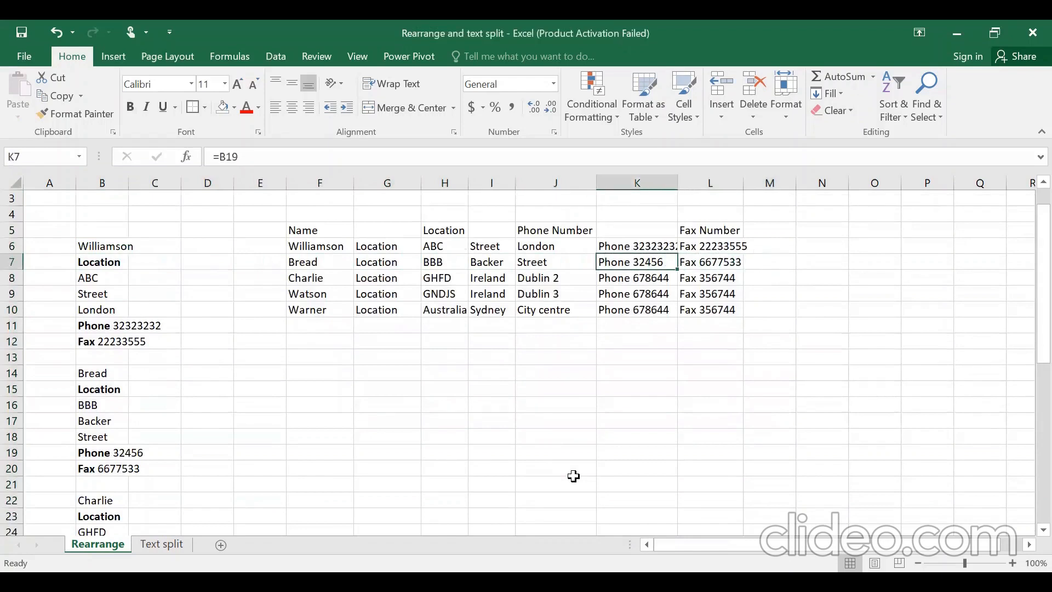
{"action": "key", "text": "Left"}
{"action": "key", "text": "Left"}
{"action": "key", "text": "Up"}
{"action": "key", "text": "Left"}
{"action": "key", "text": "Left"}
{"action": "key", "text": "Left"}
{"action": "key", "text": "Left"}
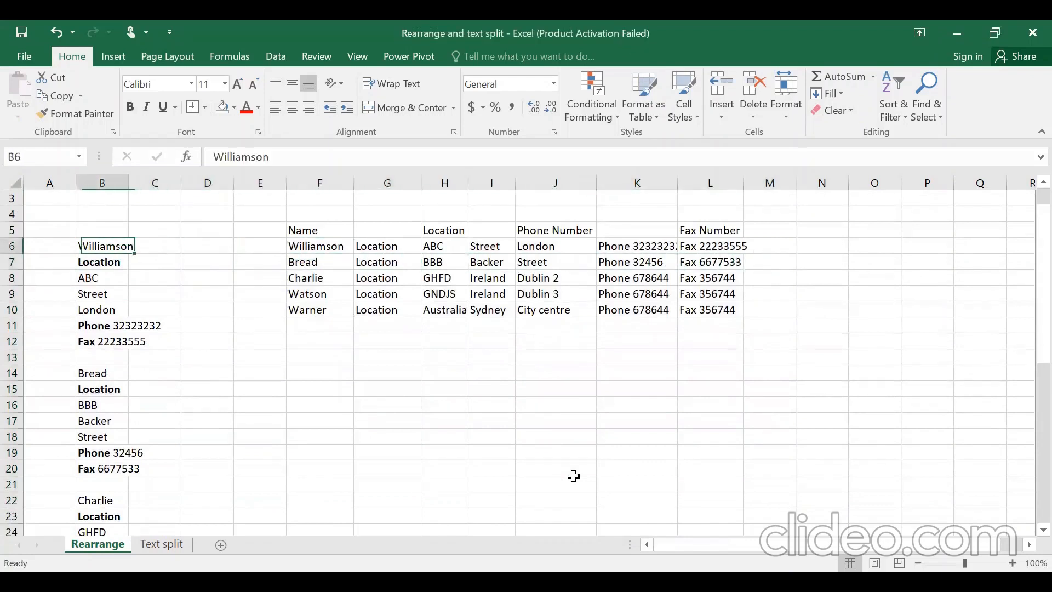
{"action": "key", "text": "shift+Down"}
{"action": "key", "text": "shift+Down"}
{"action": "key", "text": "shift+Down"}
{"action": "key", "text": "shift+Down"}
{"action": "key", "text": "shift+Down"}
{"action": "key", "text": "shift+Down"}
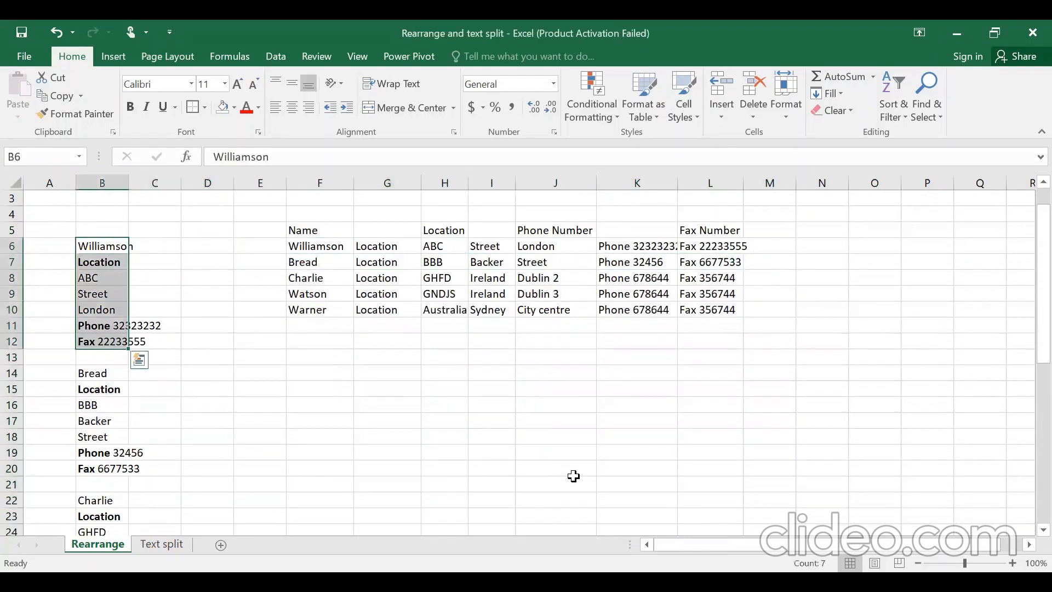
{"action": "key", "text": "Right"}
{"action": "key", "text": "Right"}
{"action": "key", "text": "Right"}
{"action": "key", "text": "Right"}
{"action": "key", "text": "Right"}
{"action": "key", "text": "Right"}
{"action": "key", "text": "Right"}
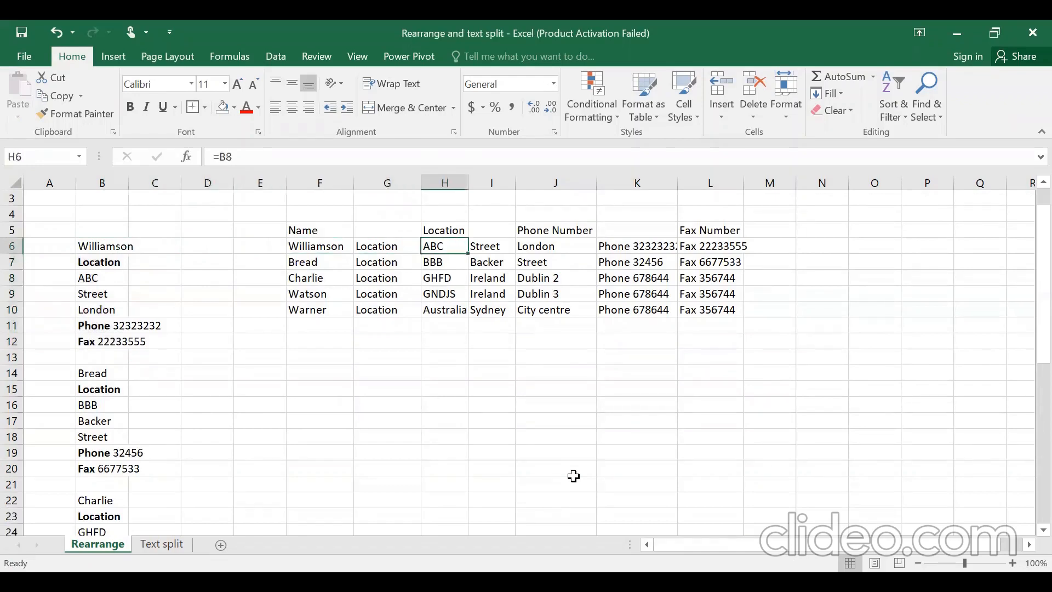
- Delete the repeated Location column G
{"action": "key", "text": "Left"}
{"action": "key", "text": "Left"}
{"action": "key", "text": "Up"}
{"action": "key", "text": "Up"}
{"action": "key", "text": "Up"}
{"action": "key", "text": "Up"}
{"action": "key", "text": "Up"}
{"action": "key", "text": "ctrl+space"}
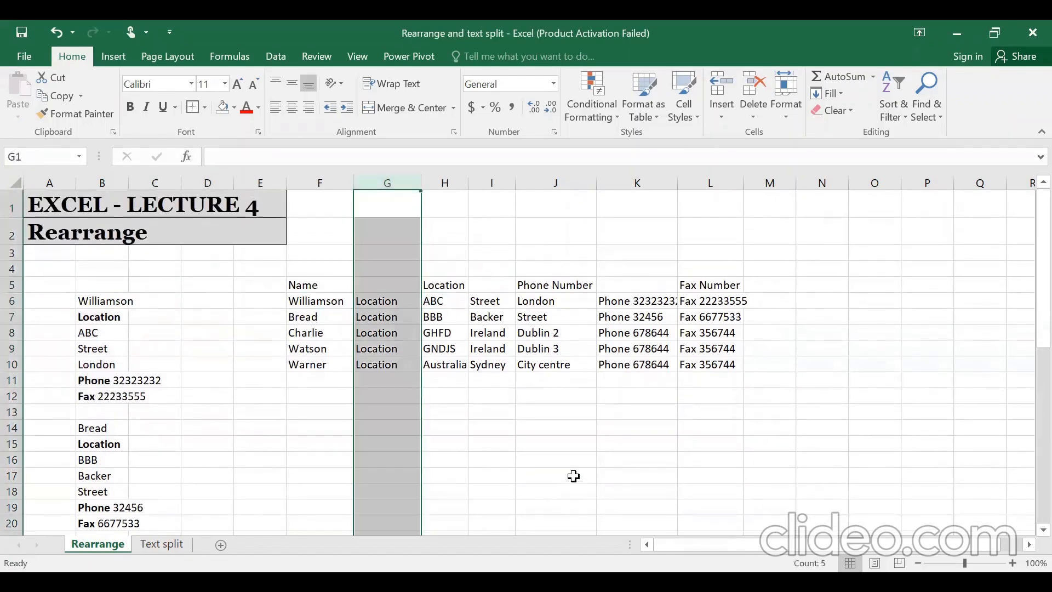
{"action": "key", "text": "ctrl+minus"}
{"action": "key", "text": "Down"}
{"action": "key", "text": "Down"}
{"action": "key", "text": "Down"}
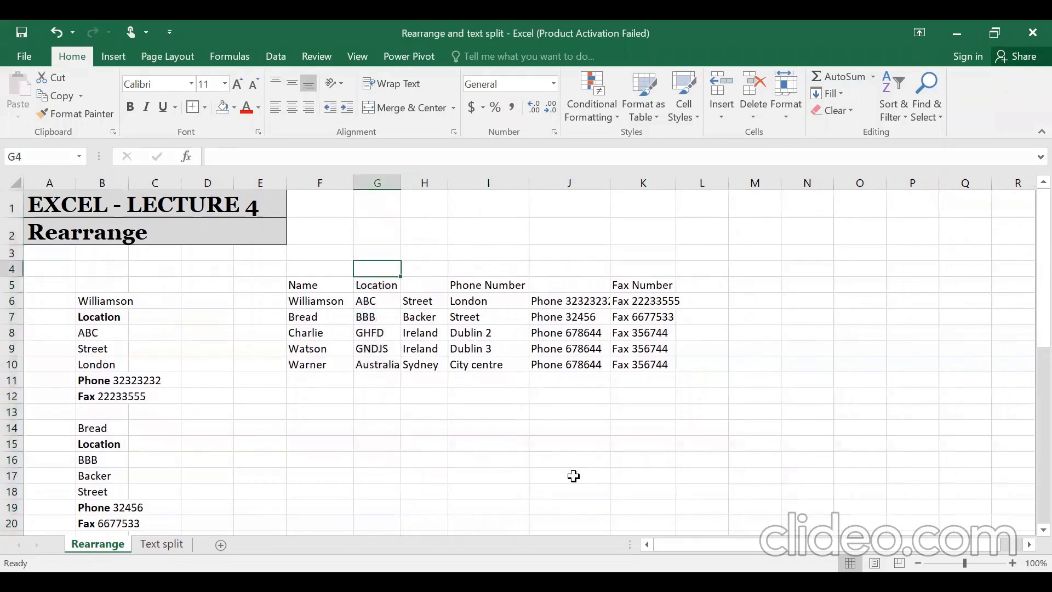
{"action": "key", "text": "Left"}
{"action": "key", "text": "Down"}
{"action": "key", "text": "Down"}
- Move the Phone Number heading from I5 into J5
{"action": "key", "text": "Right"}
{"action": "key", "text": "Right"}
{"action": "key", "text": "Right"}
{"action": "key", "text": "Left"}
{"action": "key", "text": "Left"}
{"action": "key", "text": "Right"}
{"action": "key", "text": "Right"}
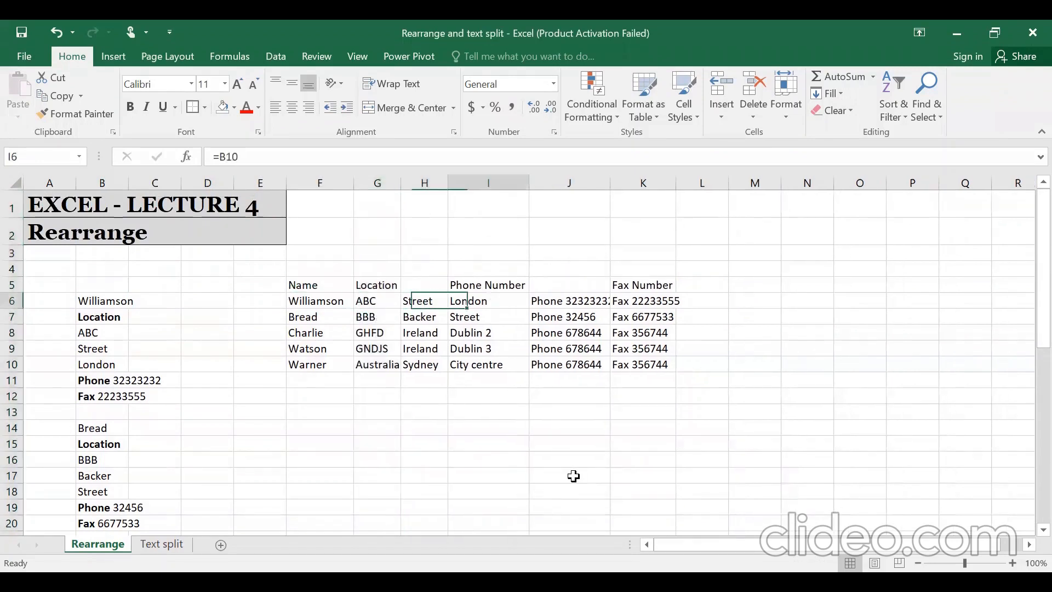
{"action": "key", "text": "Up"}
{"action": "key", "text": "ctrl+c"}
{"action": "key", "text": "Right"}
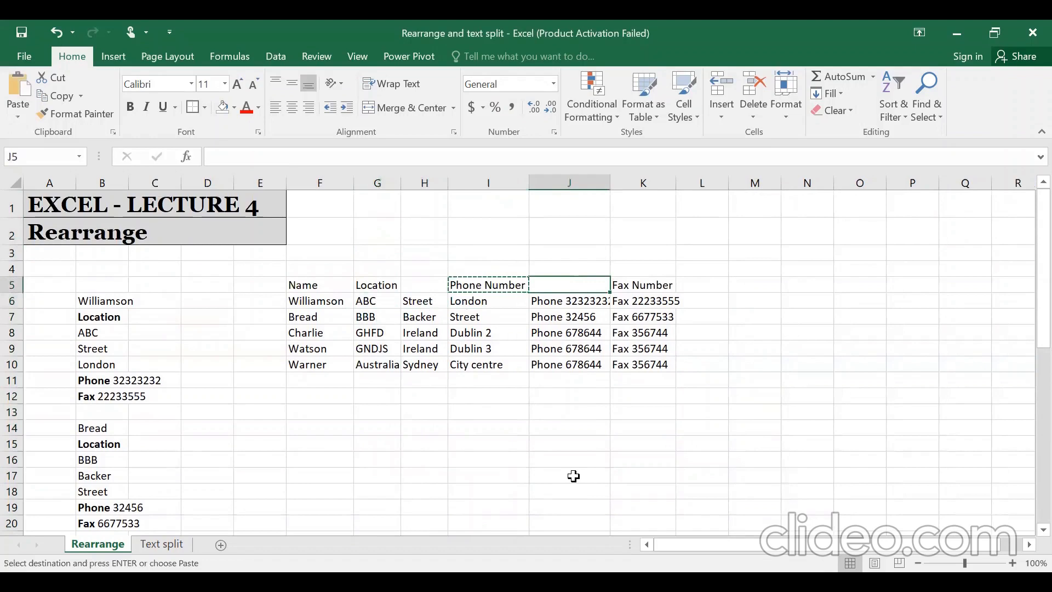
{"action": "key", "text": "Return"}
- Insert an empty column at J, before the phone numbers
{"action": "key", "text": "Down"}
{"action": "key", "text": "Right"}
{"action": "key", "text": "Left"}
{"action": "key", "text": "ctrl+space"}
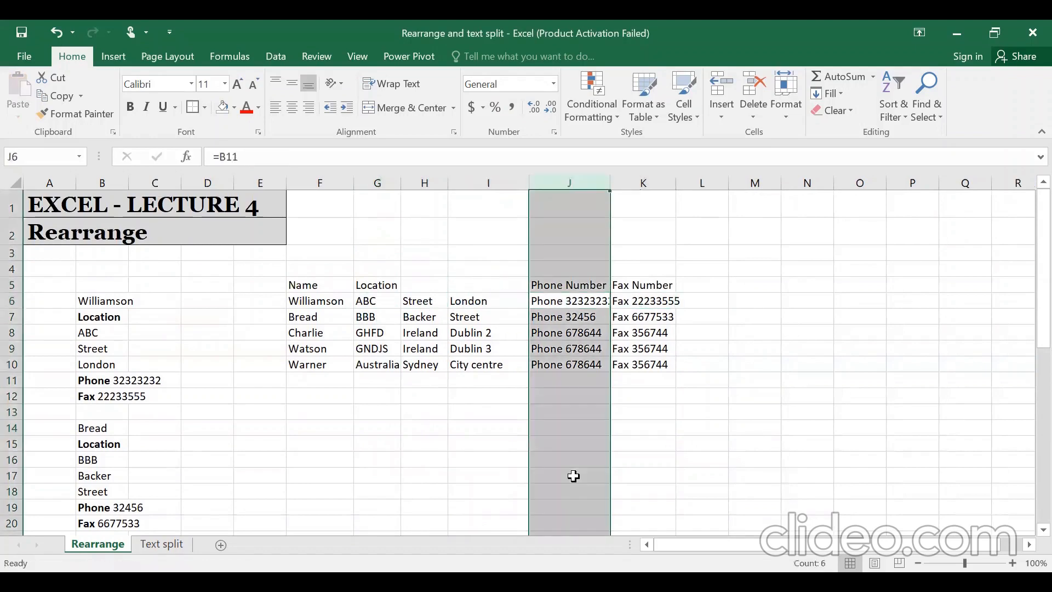
{"action": "key", "text": "ctrl+shift+equal"}
{"action": "key", "text": "Left"}
{"action": "key", "text": "Left"}
{"action": "key", "text": "Left"}
{"action": "key", "text": "Down"}
{"action": "key", "text": "Up"}
{"action": "key", "text": "shift+Right"}
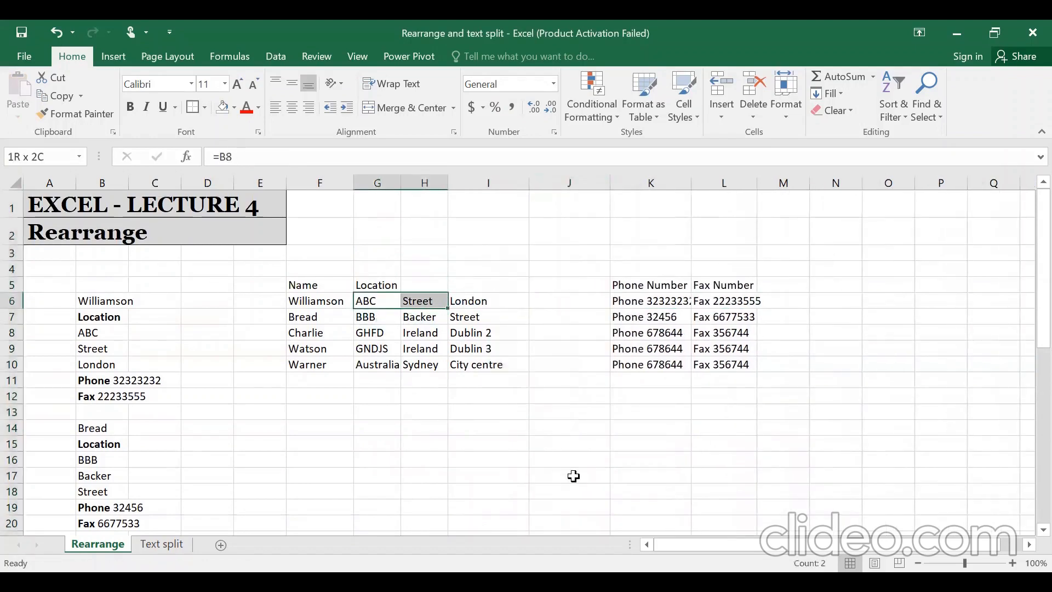
{"action": "key", "text": "Left"}
{"action": "key", "text": "Right"}
{"action": "key", "text": "Right"}
{"action": "key", "text": "Right"}
{"action": "key", "text": "Right"}
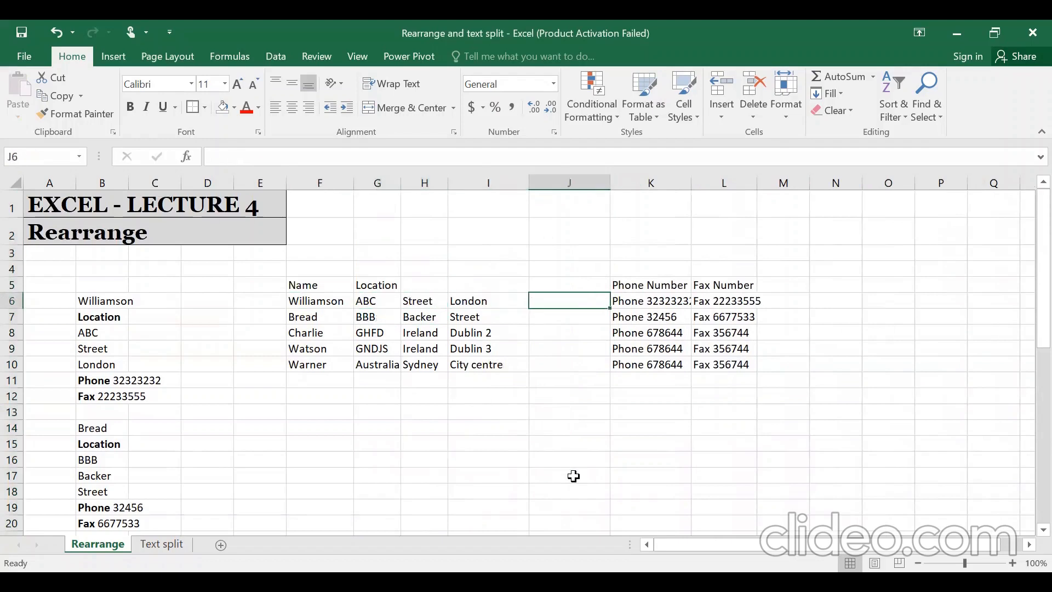
- Enter =CONCATENATE(G6,",",H6,",",I6) in J6, giving ABC,Street,London
{"action": "type", "text": "="}
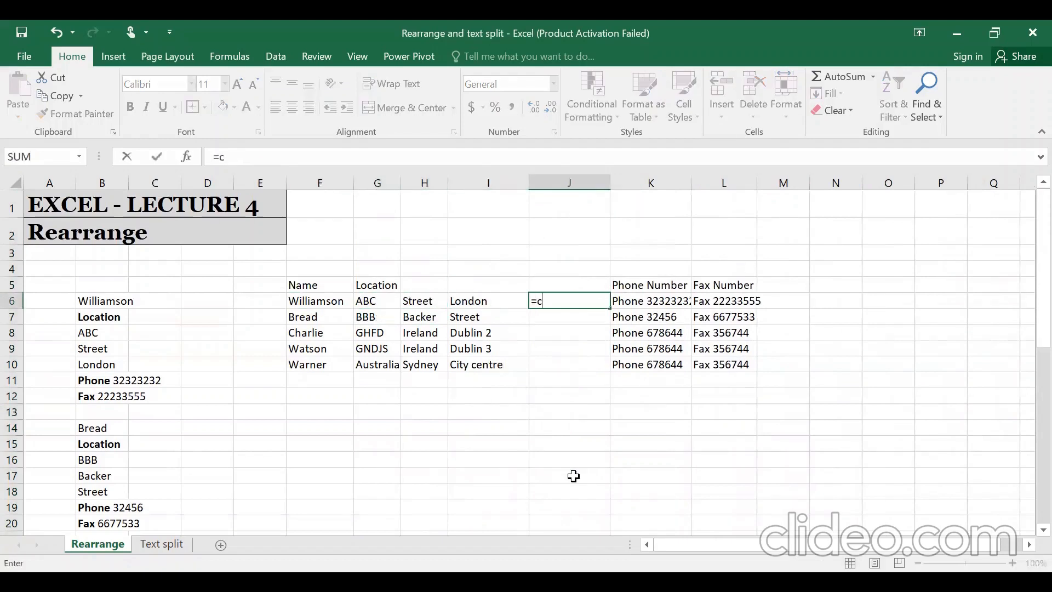
{"action": "type", "text": "cONCATENATE("}
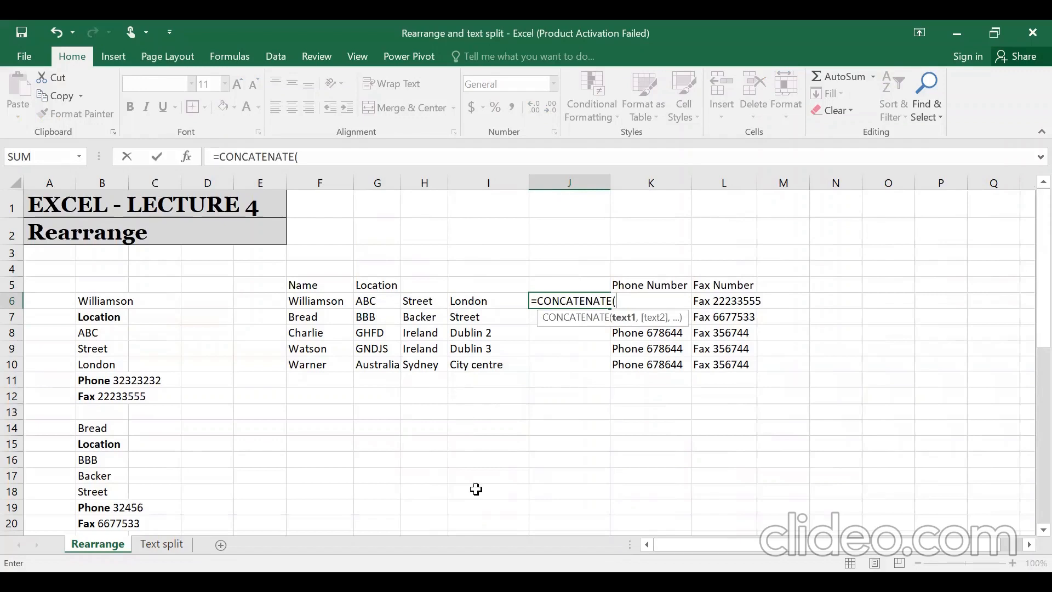
{"action": "key", "text": "Left"}
{"action": "key", "text": "Left"}
{"action": "key", "text": "Left"}
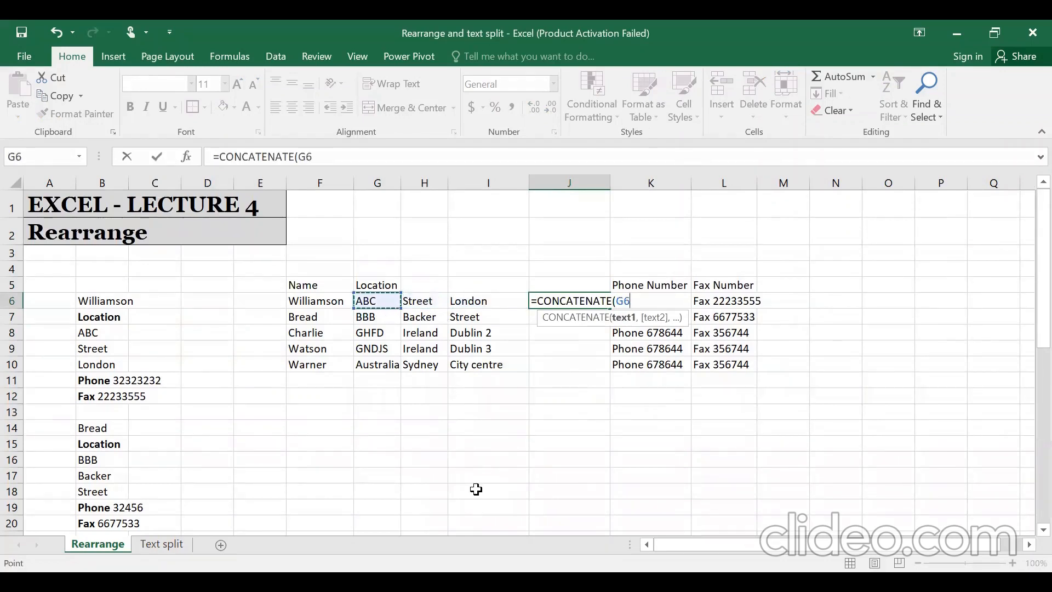
{"action": "type", "text": ",\","}
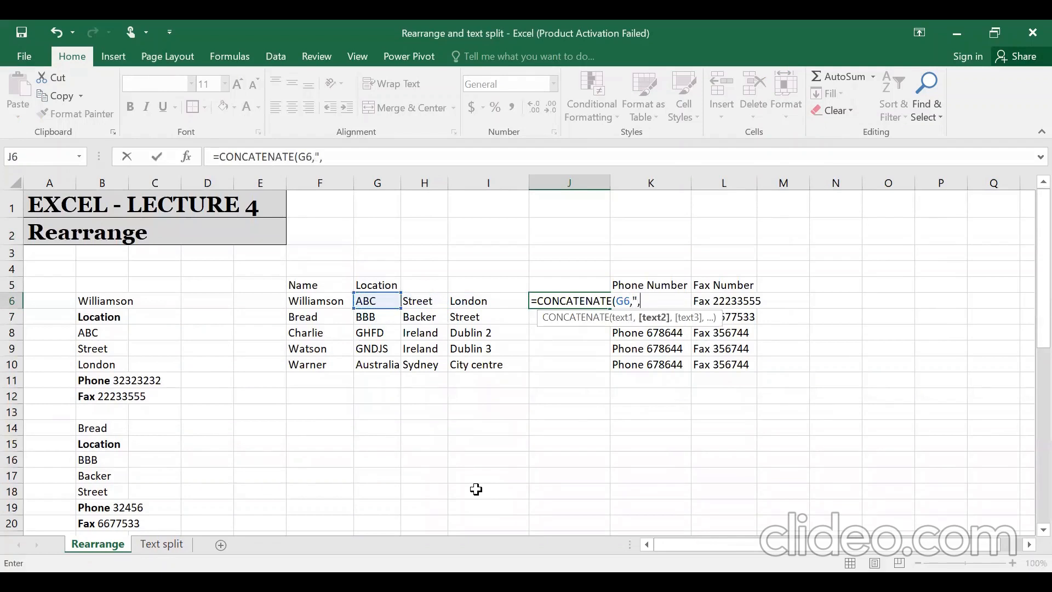
{"action": "type", "text": "\","}
{"action": "key", "text": "Left"}
{"action": "key", "text": "Left"}
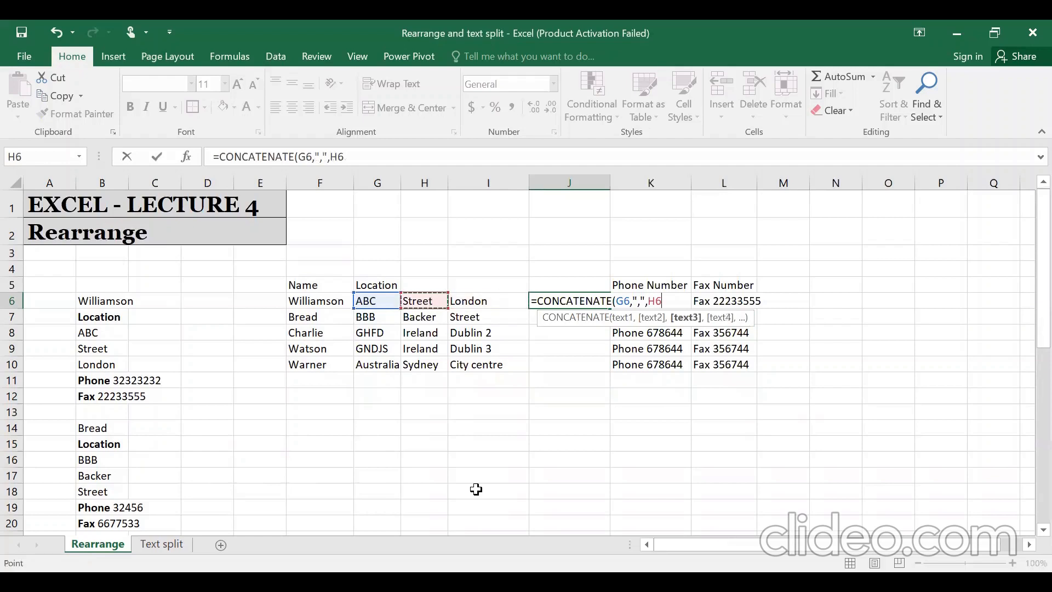
{"action": "type", "text": ",\""}
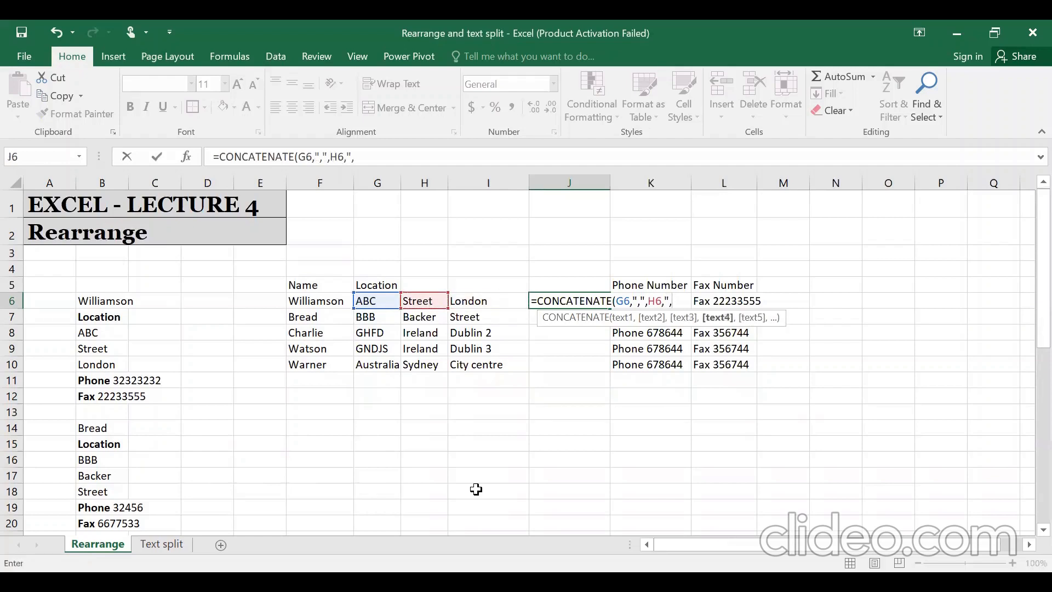
{"action": "type", "text": ","}
{"action": "key", "text": "Left"}
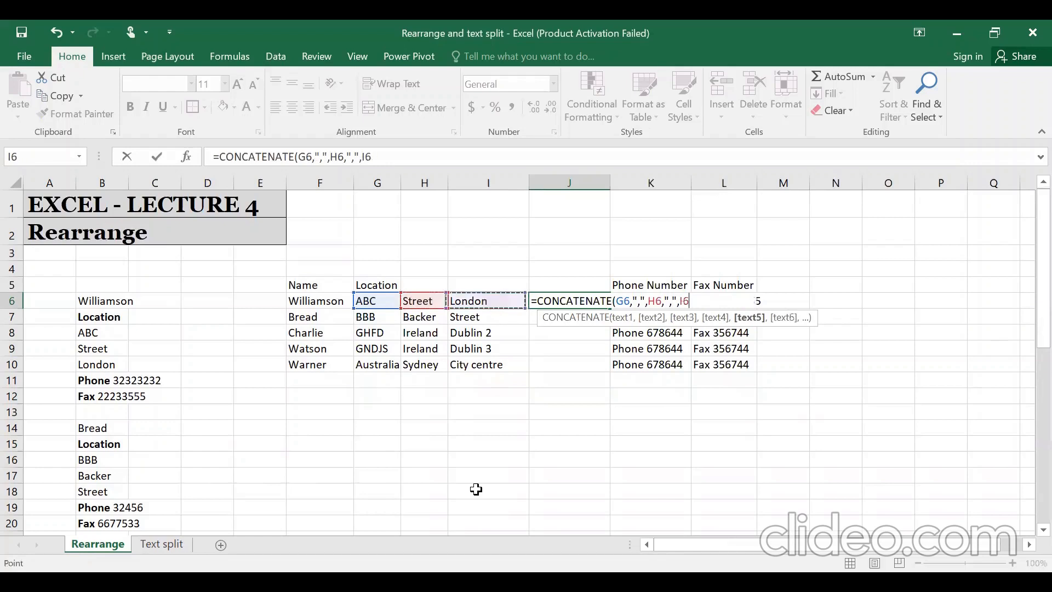
{"action": "type", "text": ")"}
{"action": "key", "text": "ctrl+Return"}
{"action": "key", "text": "alt"}
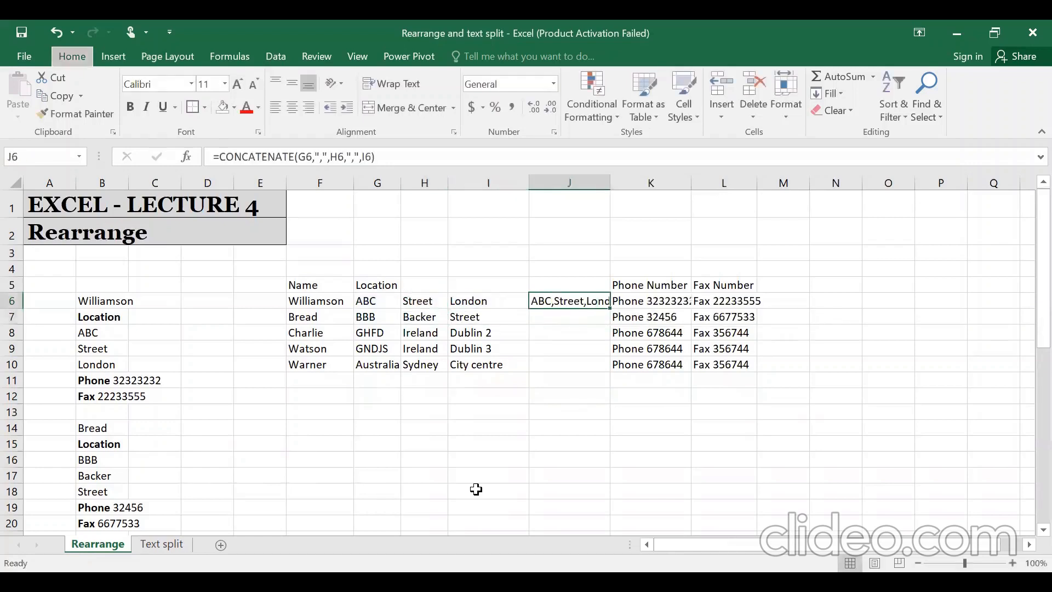
- AutoFit column J and fill the J6 joining formula down through J10
{"action": "key", "text": "h"}
{"action": "key", "text": "o"}
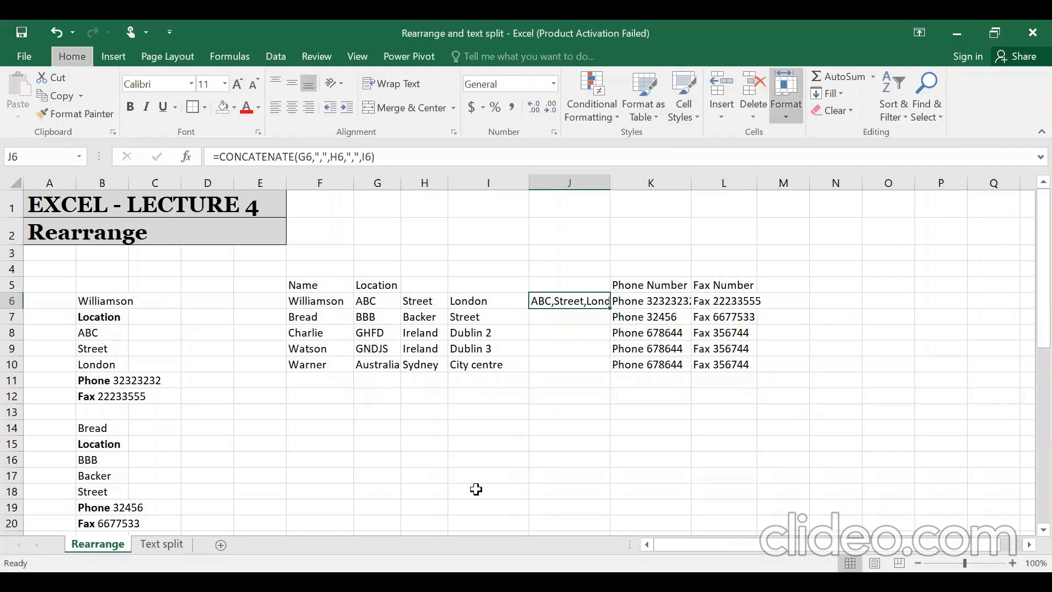
{"action": "key", "text": "i"}
{"action": "key", "text": "ctrl+c"}
{"action": "key", "text": "Left"}
{"action": "key", "text": "ctrl+Down"}
{"action": "key", "text": "Right"}
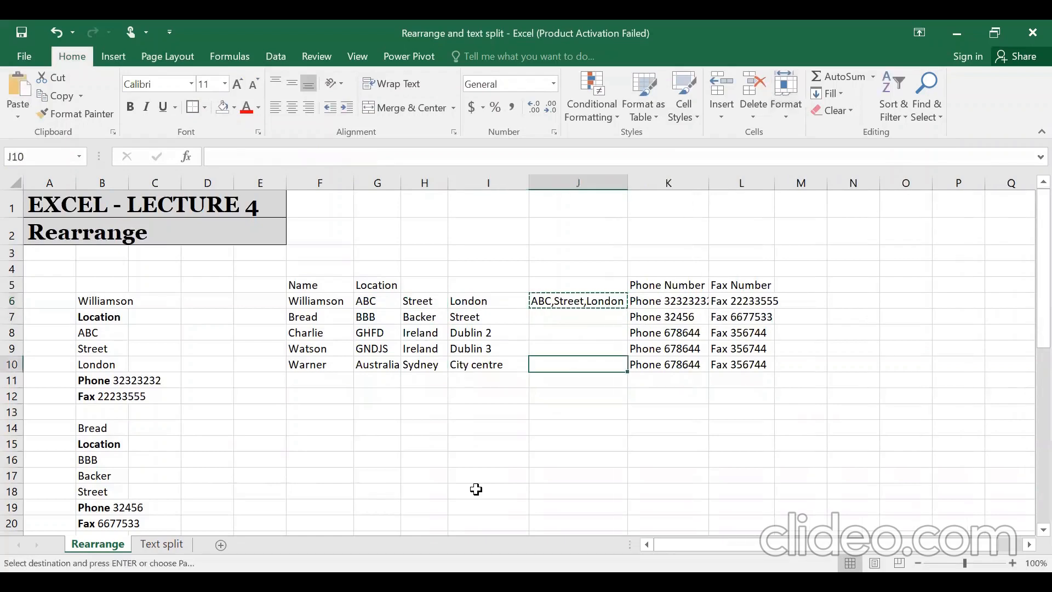
{"action": "key", "text": "ctrl+shift+Up"}
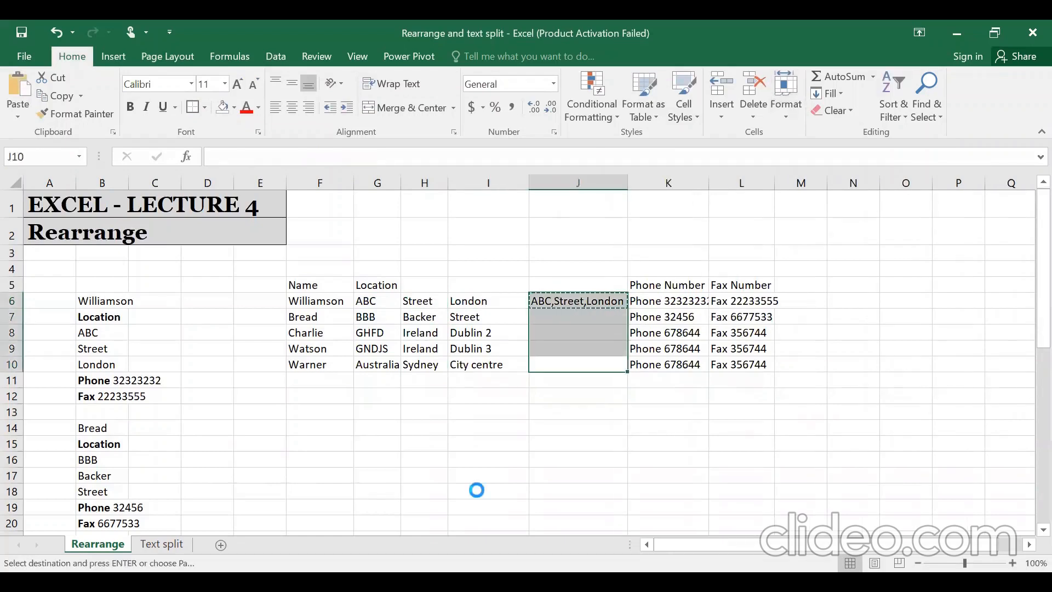
{"action": "key", "text": "Return"}
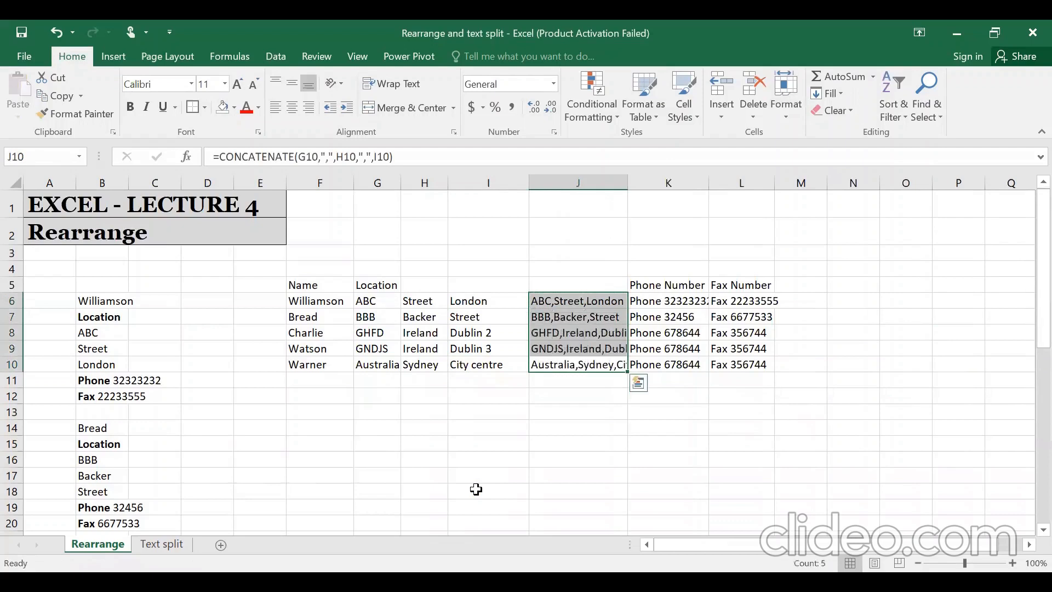
- Copy J6:J10 and paste it back as values only
{"action": "key", "text": "Left"}
{"action": "key", "text": "Left"}
{"action": "key", "text": "Left"}
{"action": "key", "text": "Up"}
{"action": "key", "text": "Up"}
{"action": "key", "text": "Up"}
{"action": "key", "text": "Up"}
{"action": "key", "text": "Right"}
{"action": "key", "text": "Right"}
{"action": "key", "text": "Right"}
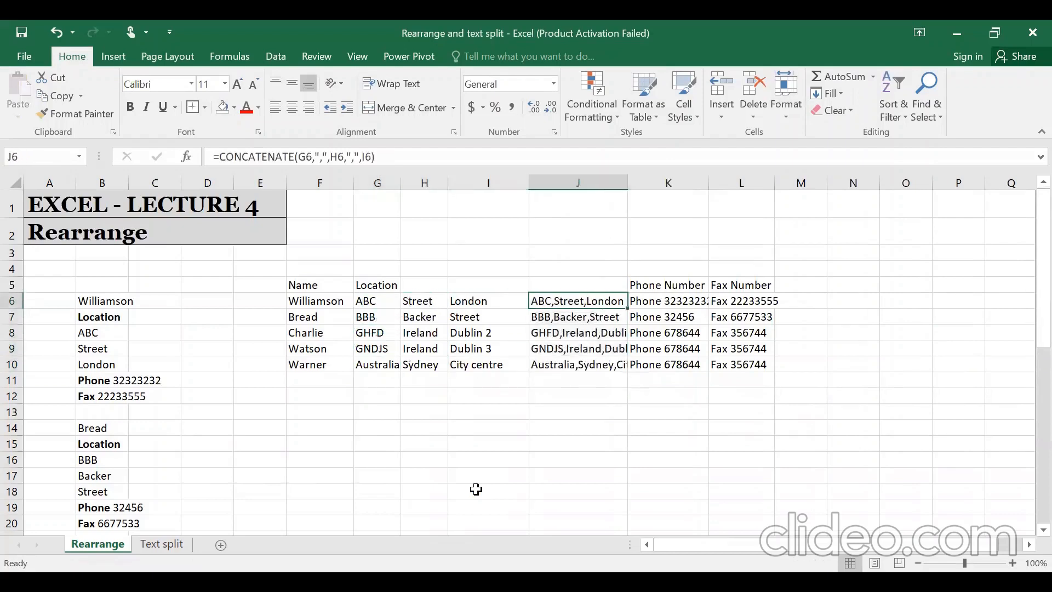
{"action": "key", "text": "ctrl+shift+Down"}
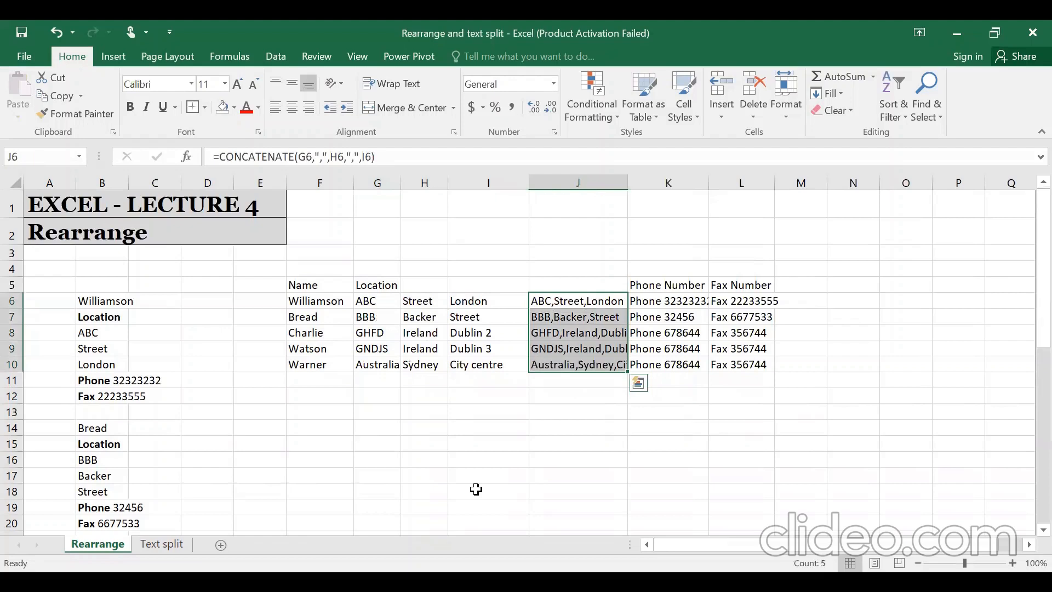
{"action": "key", "text": "ctrl+c"}
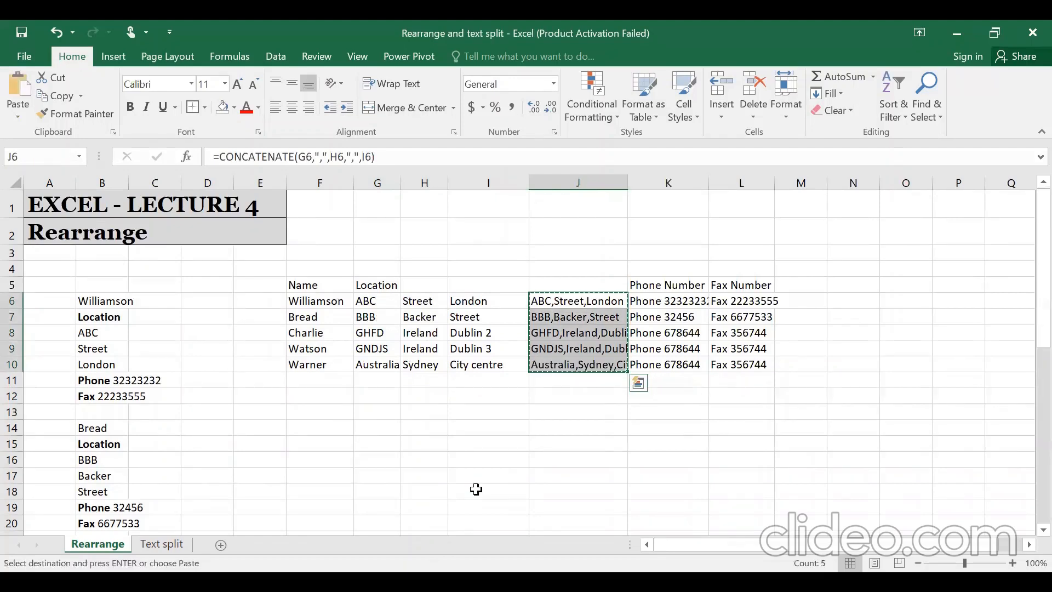
{"action": "key", "text": "alt"}
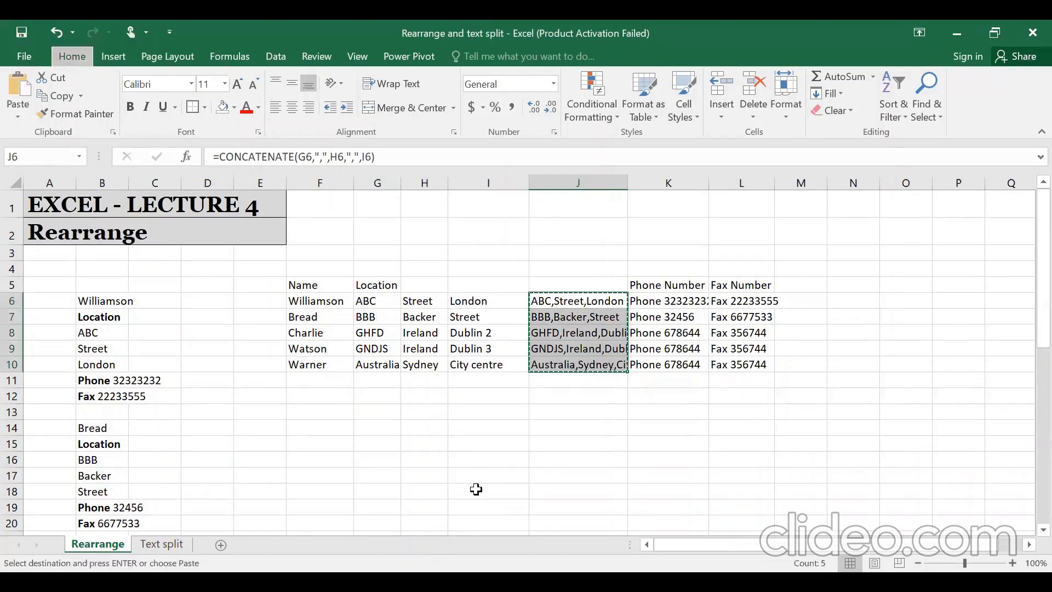
{"action": "key", "text": "e"}
{"action": "key", "text": "s"}
{"action": "key", "text": "v"}
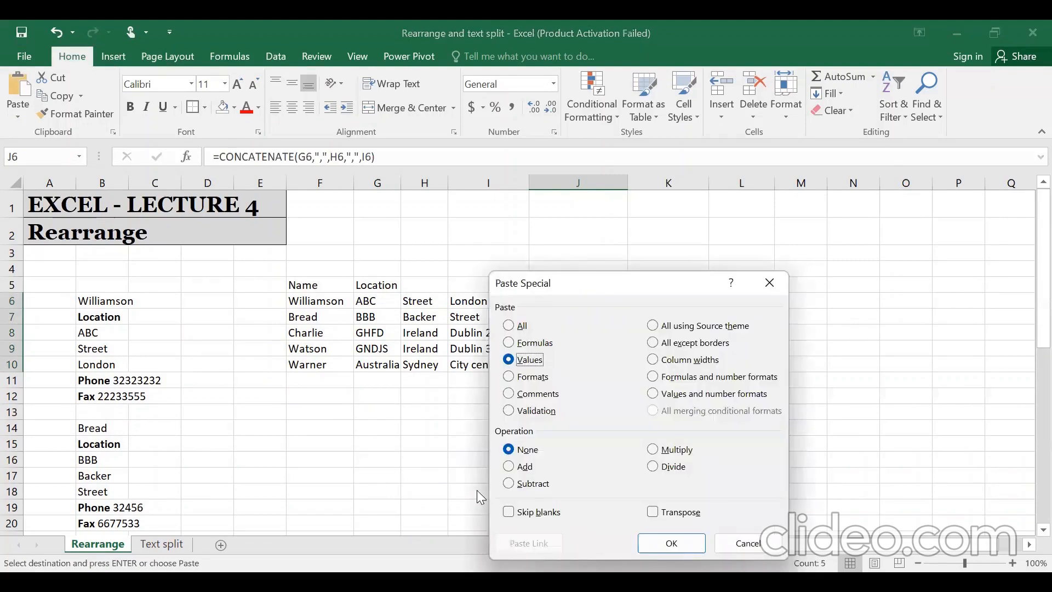
{"action": "key", "text": "Return"}
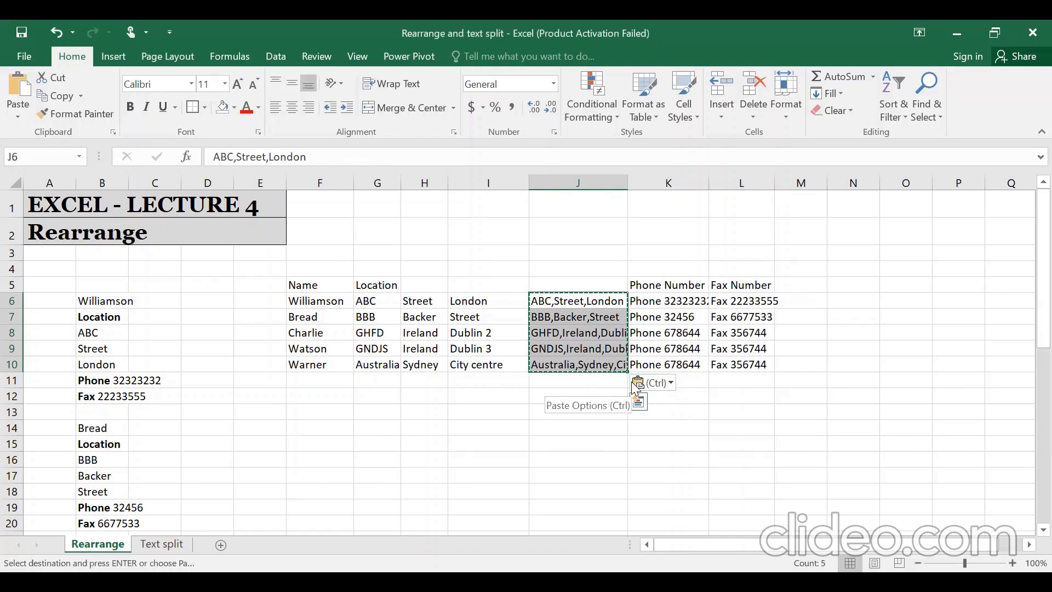
- Delete the three separate location-part columns G through I
{"action": "key", "text": "Left"}
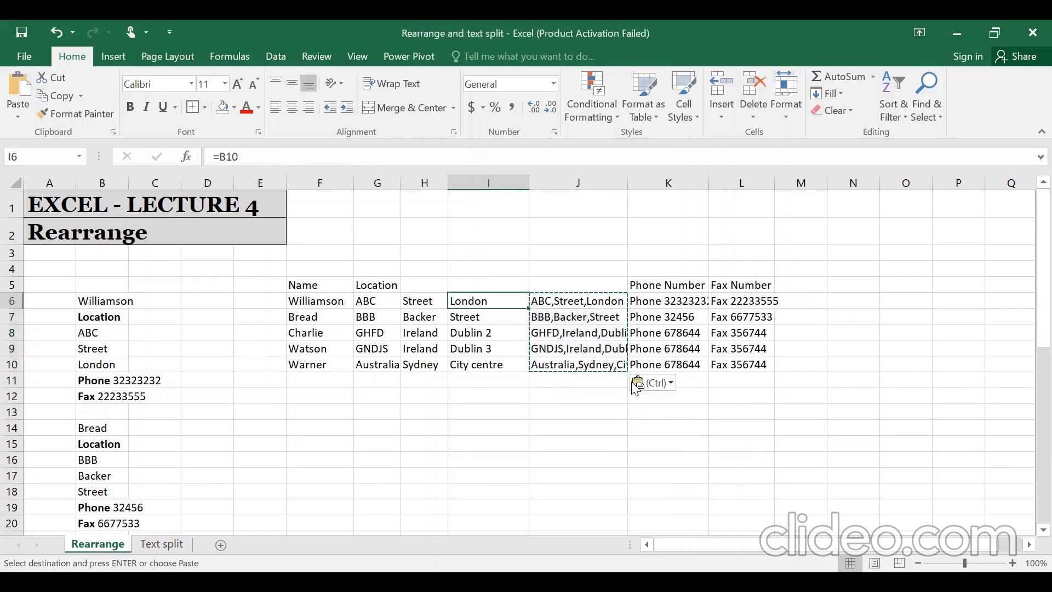
{"action": "key", "text": "Escape"}
{"action": "key", "text": "ctrl+shift+Down"}
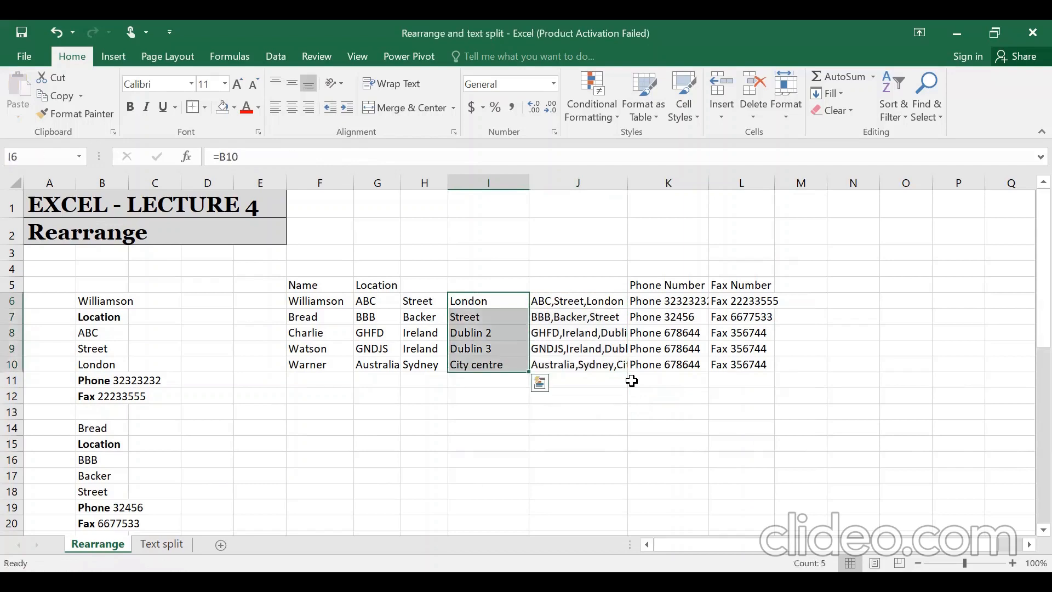
{"action": "key", "text": "ctrl+space"}
{"action": "key", "text": "shift+Left"}
{"action": "key", "text": "shift+Left"}
{"action": "key", "text": "ctrl+minus"}
- Enter the header 'Location' in cell G5
{"action": "key", "text": "Down"}
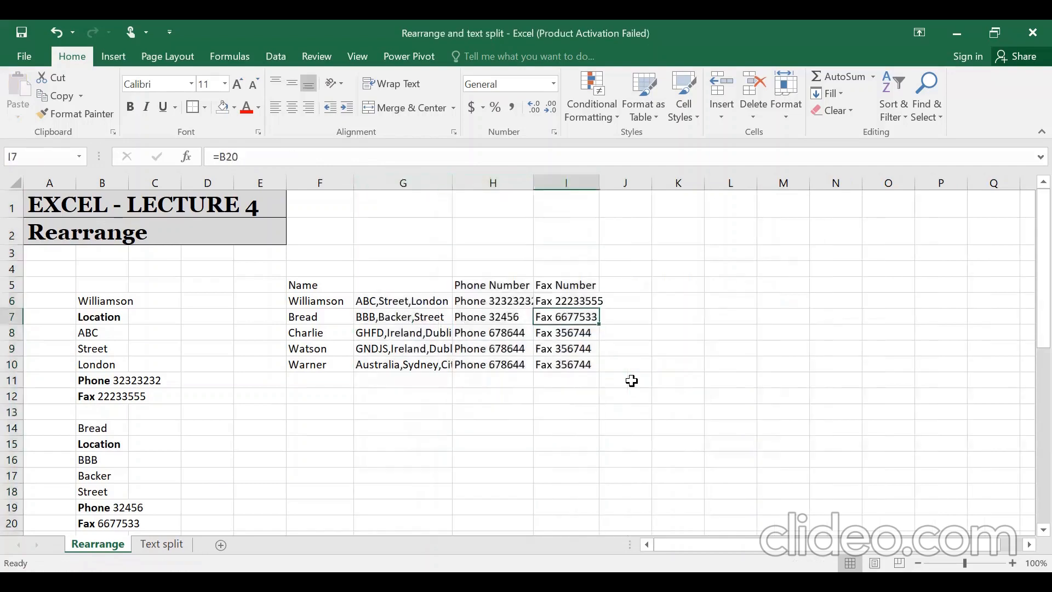
{"action": "key", "text": "Up"}
{"action": "key", "text": "Left"}
{"action": "key", "text": "Left"}
{"action": "key", "text": "Left"}
{"action": "key", "text": "Up"}
{"action": "key", "text": "Right"}
{"action": "type", "text": "Location"}
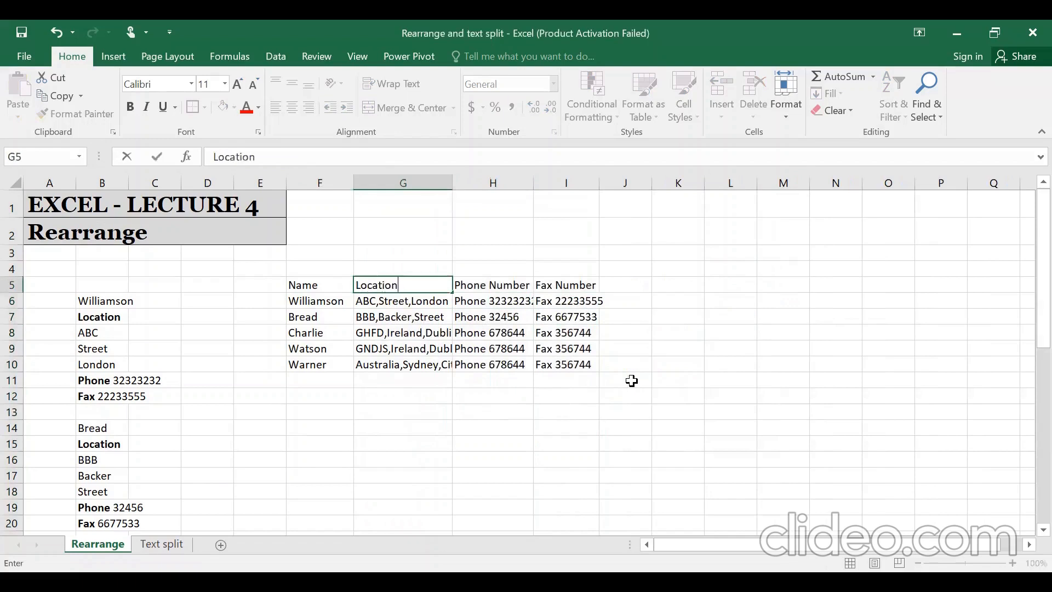
{"action": "key", "text": "Return"}
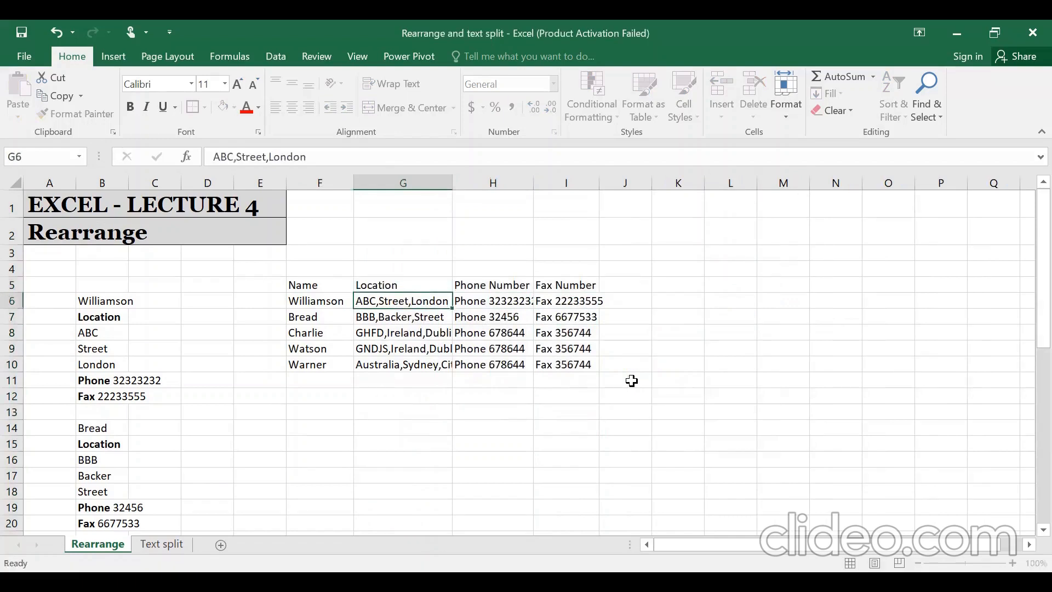
- Review the Phone Number and Fax Number entries, then go to empty cell J6
{"action": "key", "text": "Right"}
{"action": "key", "text": "Right"}
{"action": "key", "text": "Up"}
{"action": "key", "text": "Left"}
{"action": "key", "text": "Down"}
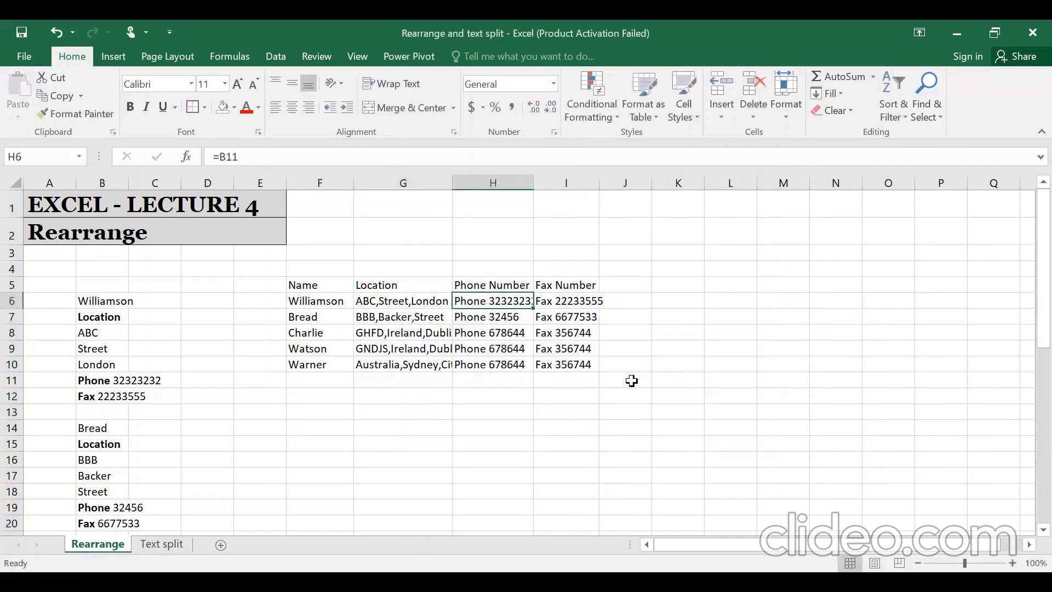
{"action": "key", "text": "Down"}
{"action": "key", "text": "Up"}
{"action": "key", "text": "Right"}
{"action": "key", "text": "Down"}
{"action": "key", "text": "Down"}
{"action": "key", "text": "Right"}
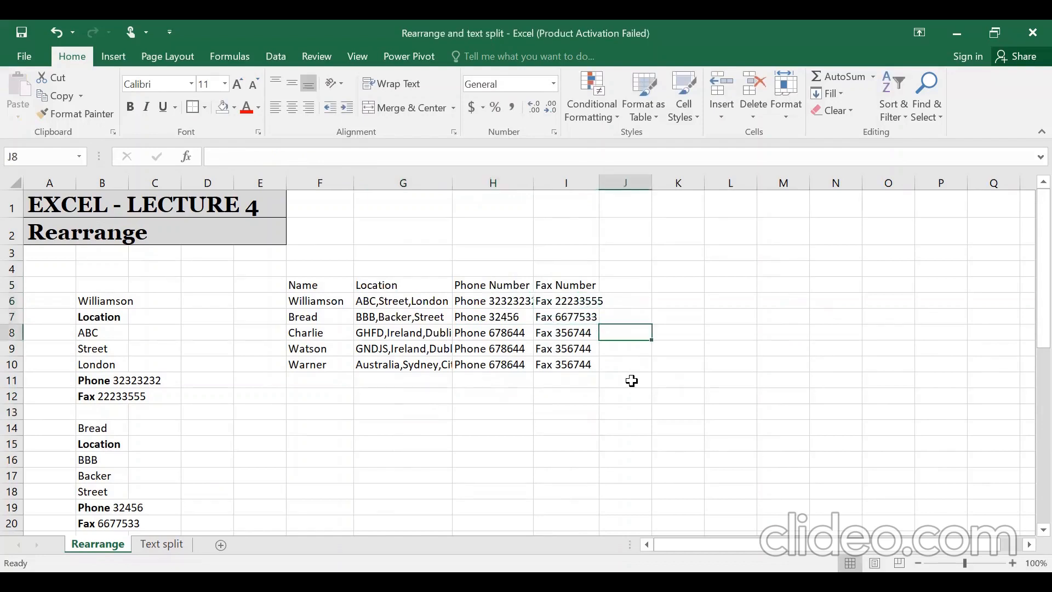
{"action": "key", "text": "Right"}
{"action": "key", "text": "Up"}
{"action": "key", "text": "Left"}
{"action": "key", "text": "Up"}
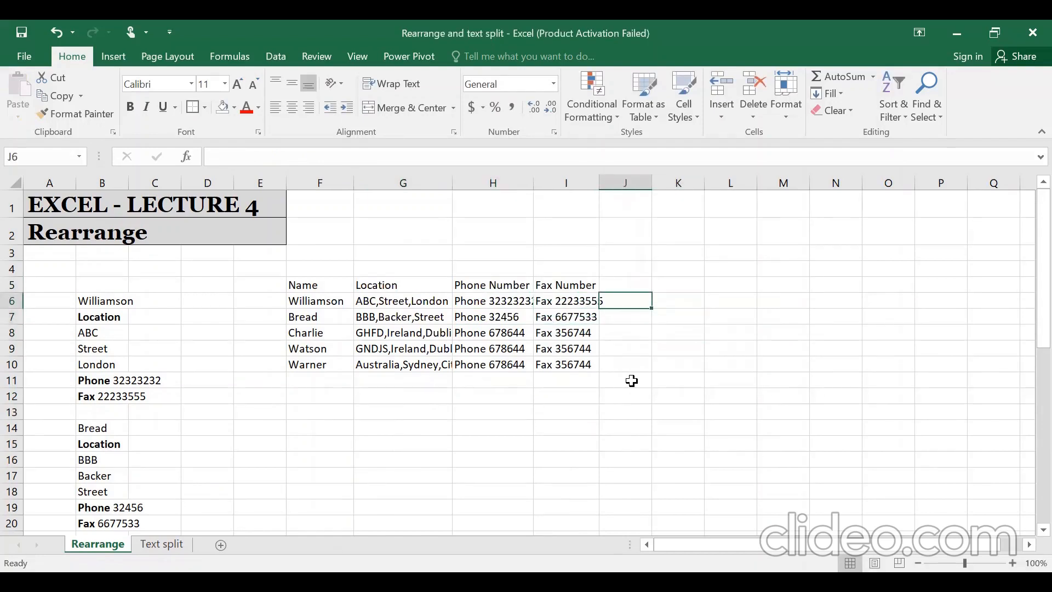
- Enter =MID(H6,7,50) in J6 to extract the bare phone number
{"action": "type", "text": "=m"}
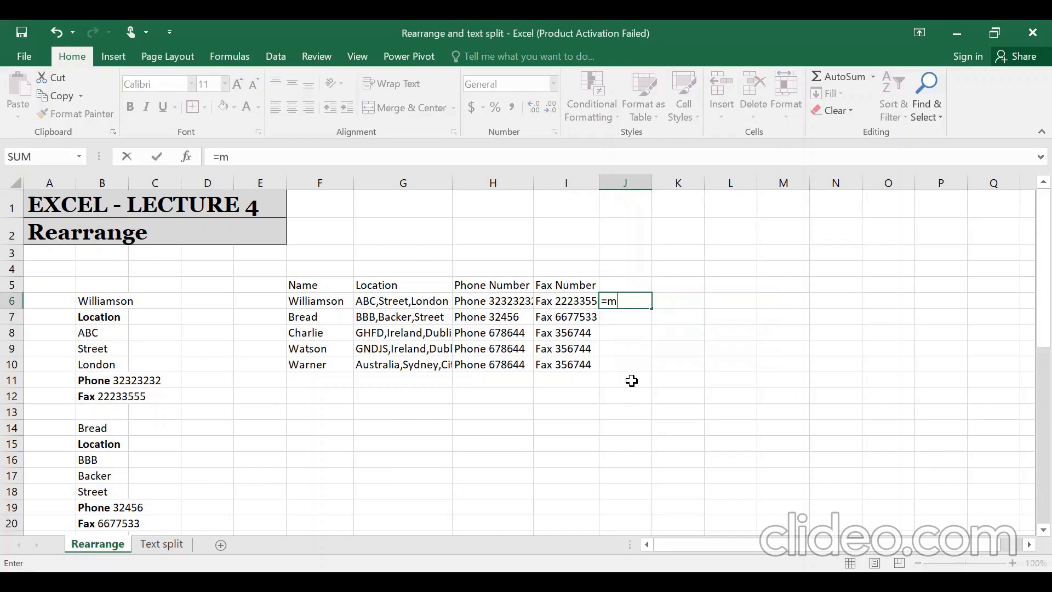
{"action": "type", "text": "id"}
{"action": "key", "text": "Tab"}
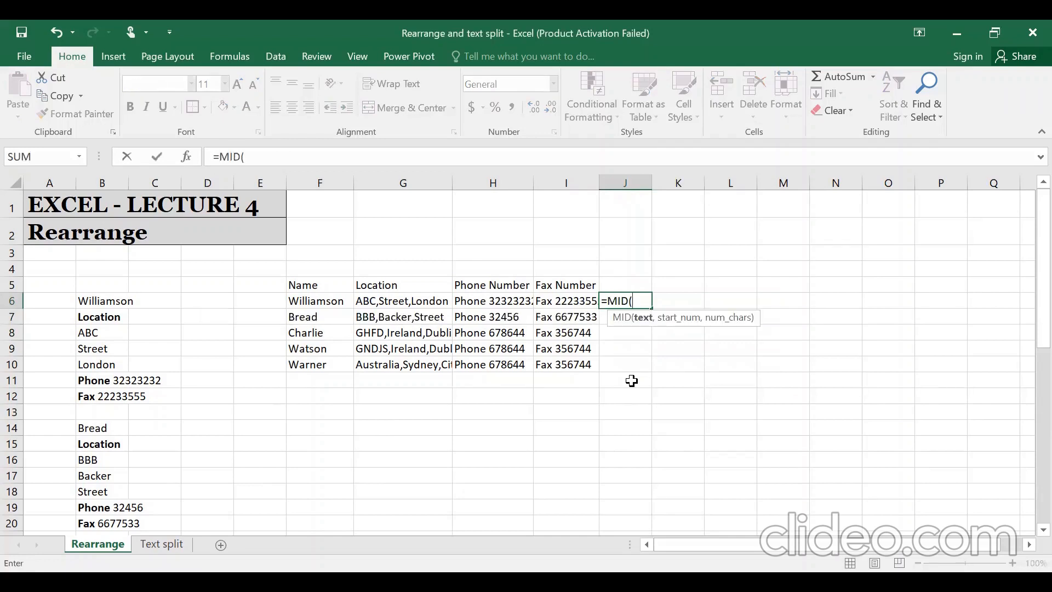
{"action": "key", "text": "Left"}
{"action": "key", "text": "Left"}
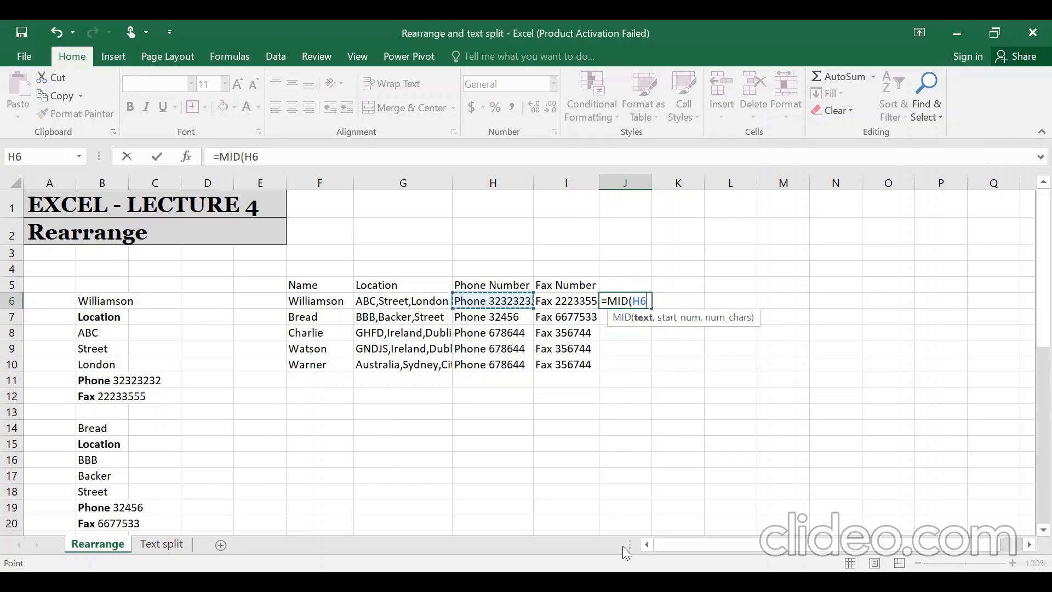
{"action": "type", "text": ",7"}
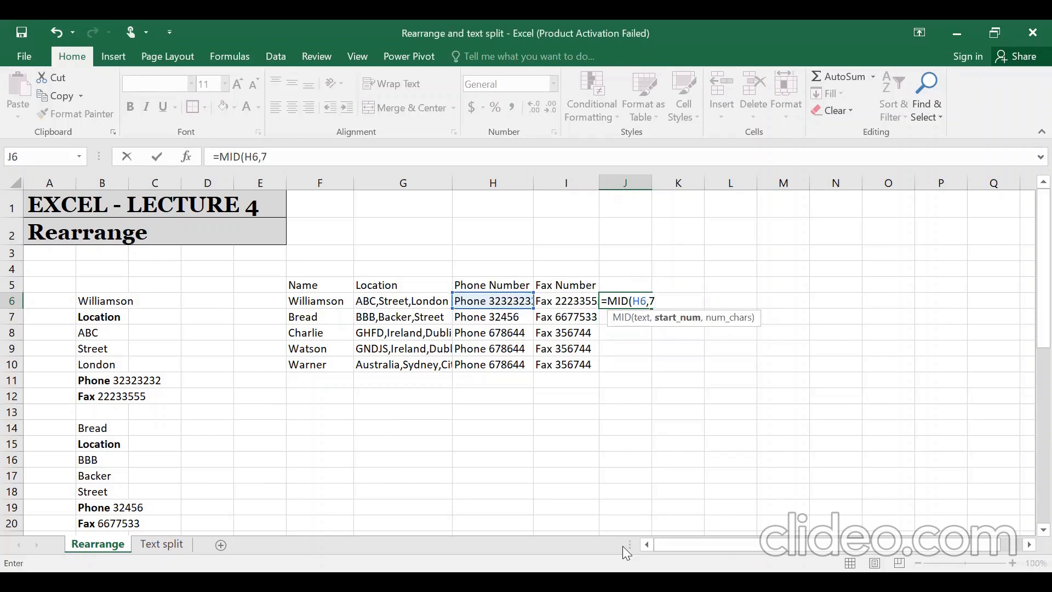
{"action": "type", "text": ","}
{"action": "type", "text": "50)"}
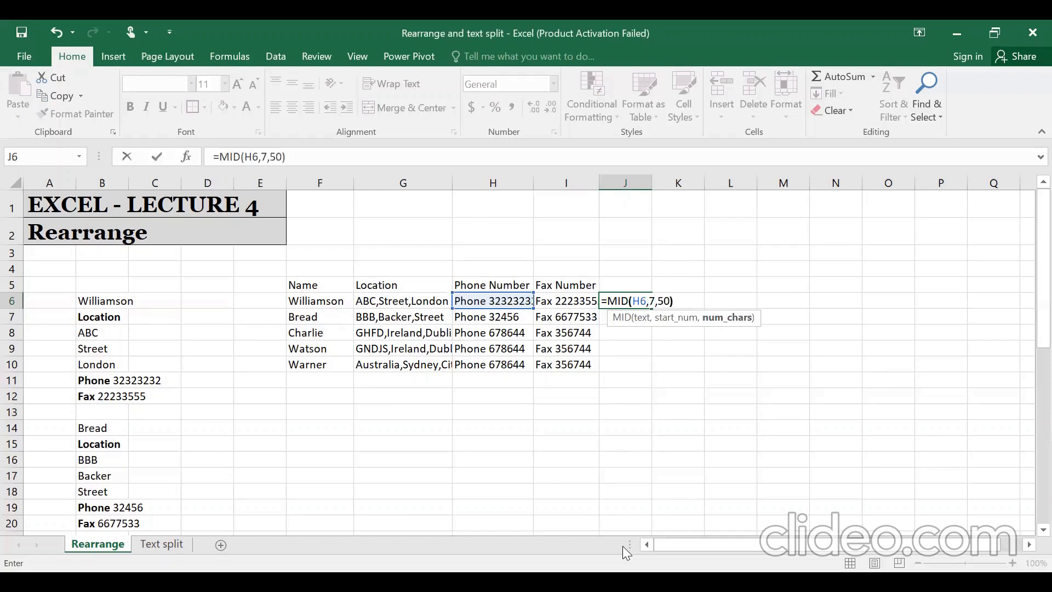
{"action": "key", "text": "ctrl+Return"}
- Copy the MID formula down through J6:J10
{"action": "key", "text": "ctrl+c"}
{"action": "key", "text": "shift+Down"}
{"action": "key", "text": "shift+Down"}
{"action": "key", "text": "shift+Down"}
{"action": "key", "text": "shift+Down"}
{"action": "key", "text": "Return"}
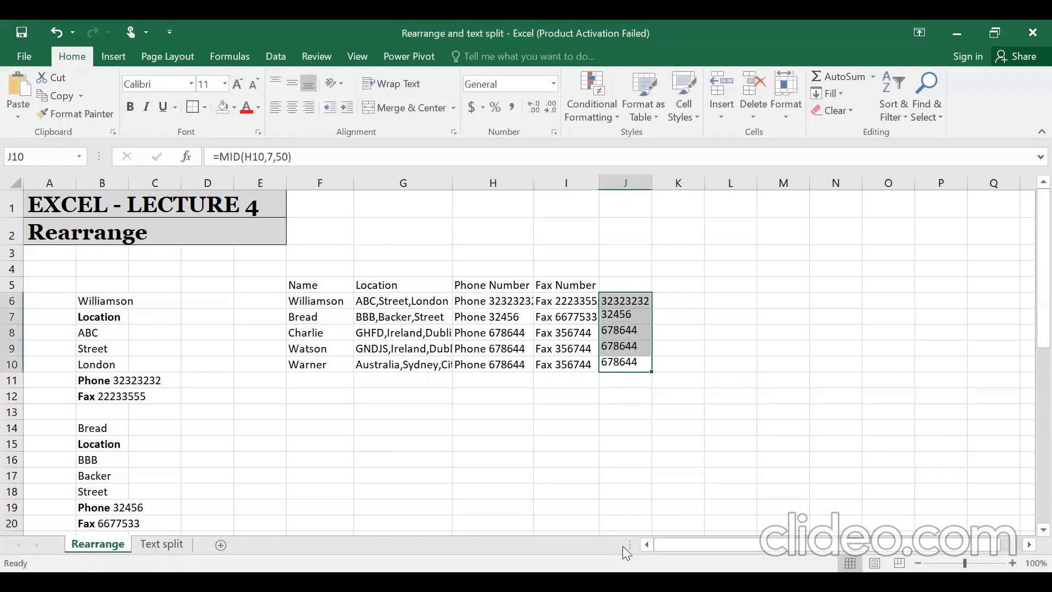
{"action": "key", "text": "Right"}
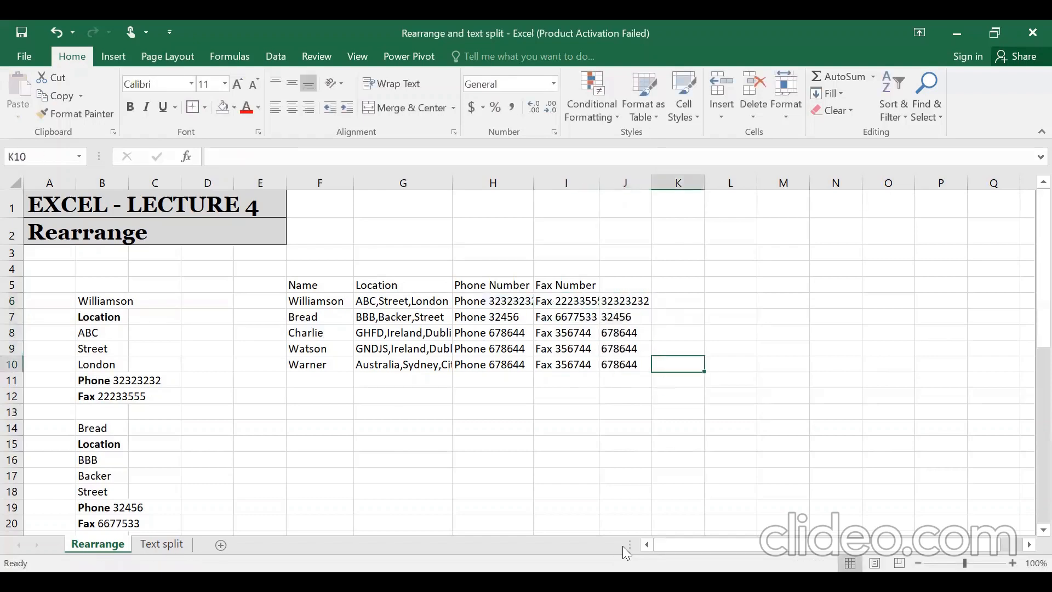
{"action": "key", "text": "Up"}
{"action": "key", "text": "Up"}
{"action": "key", "text": "Up"}
{"action": "key", "text": "Up"}
- Enter =MID(I6,5,50) in K6 to extract the bare fax number
{"action": "type", "text": "="}
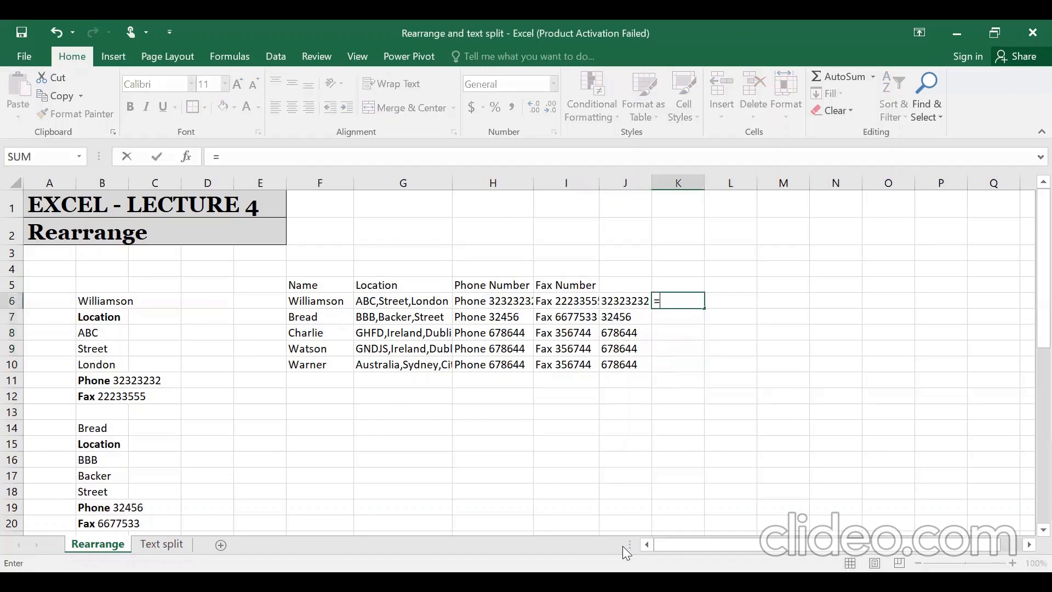
{"action": "type", "text": "MID("}
{"action": "key", "text": "Left"}
{"action": "key", "text": "Left"}
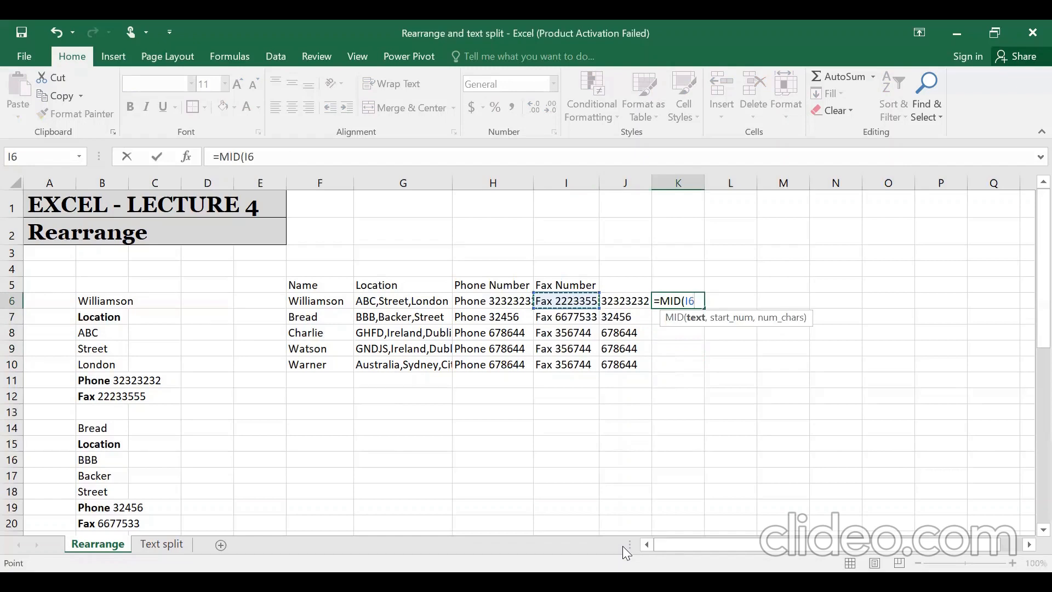
{"action": "type", "text": ",5"}
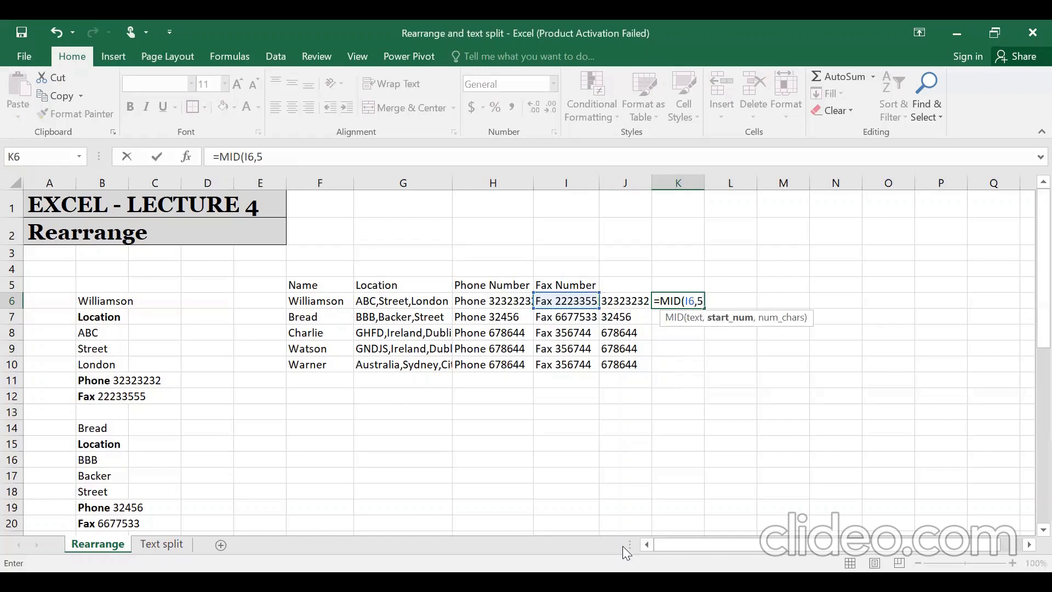
{"action": "type", "text": ",50"}
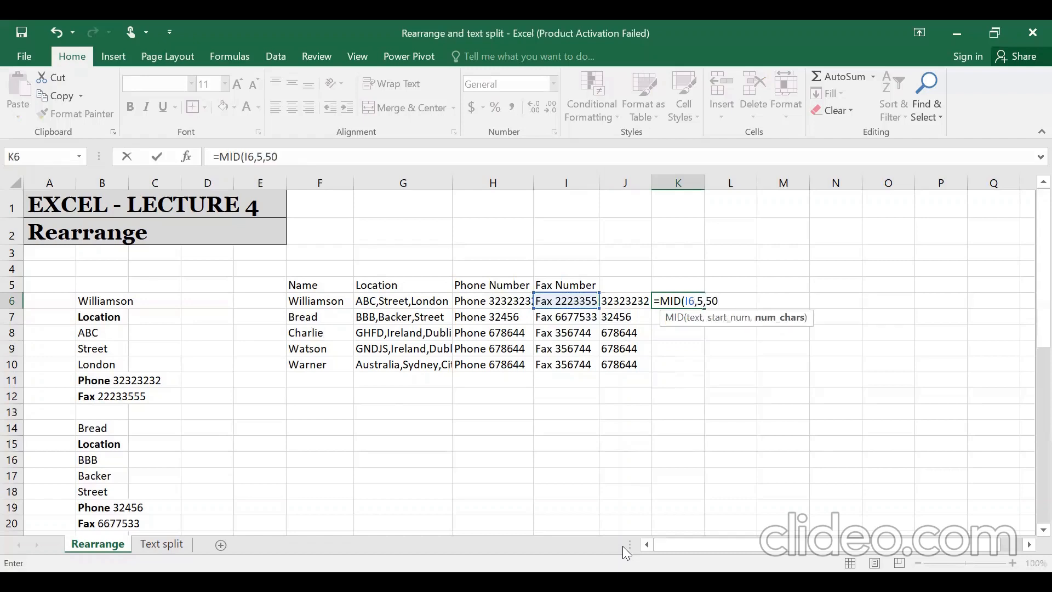
{"action": "type", "text": ")"}
{"action": "key", "text": "Return"}
{"action": "key", "text": "Up"}
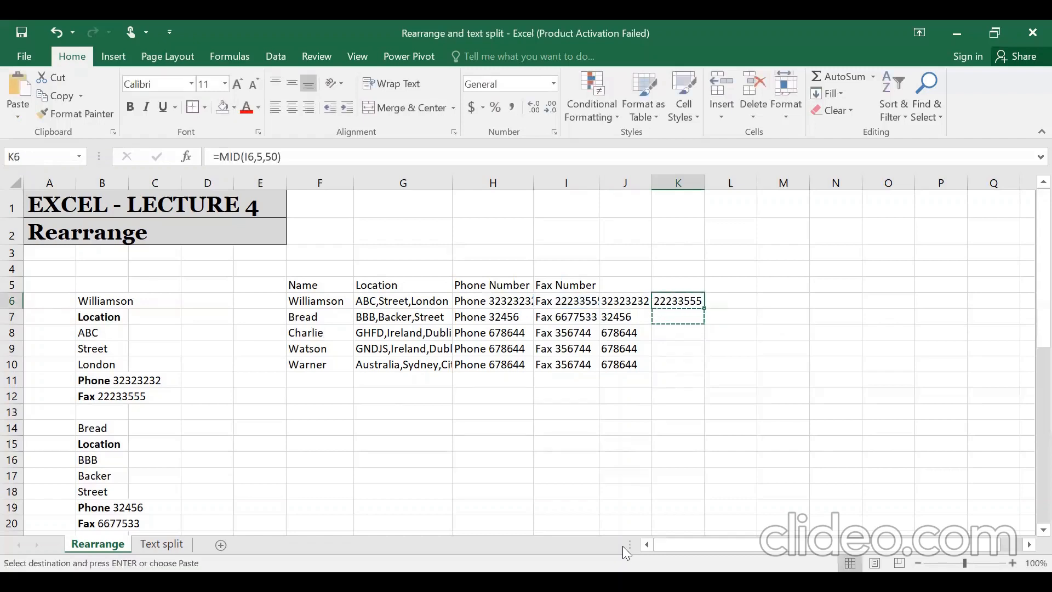
- Copy the fax formula down through K6:K10
{"action": "key", "text": "ctrl+c"}
{"action": "key", "text": "Left"}
{"action": "key", "text": "ctrl+Down"}
{"action": "key", "text": "Right"}
{"action": "key", "text": "ctrl+shift+Up"}
{"action": "key", "text": "Return"}
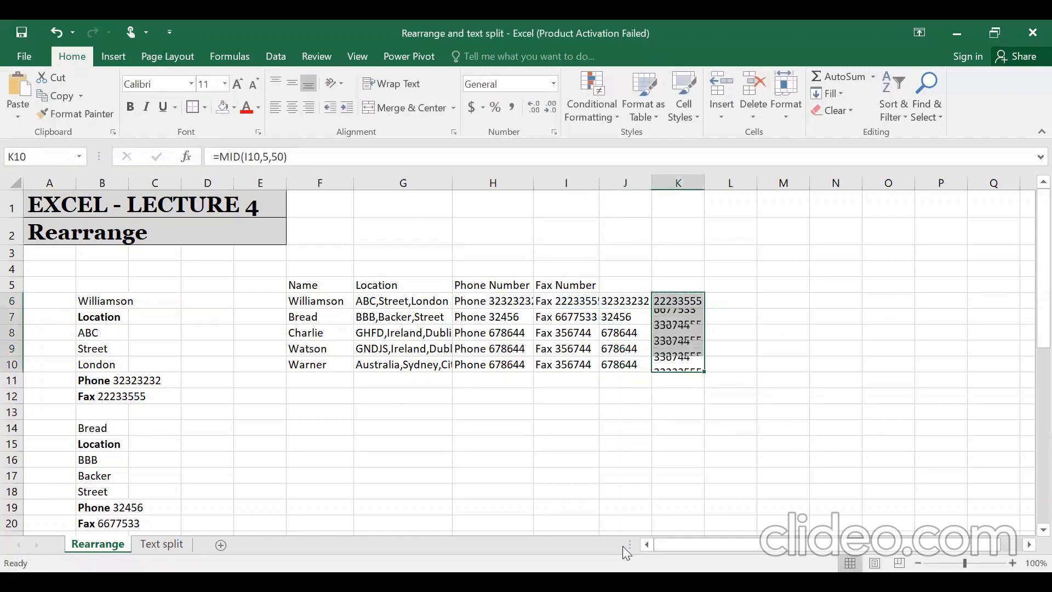
{"action": "key", "text": "Left"}
- Select the extracted phone and fax digits in J6:K10
{"action": "key", "text": "Up"}
{"action": "key", "text": "Up"}
{"action": "key", "text": "Up"}
{"action": "key", "text": "ctrl+shift+Down"}
{"action": "key", "text": "Up"}
{"action": "key", "text": "ctrl+shift+Down"}
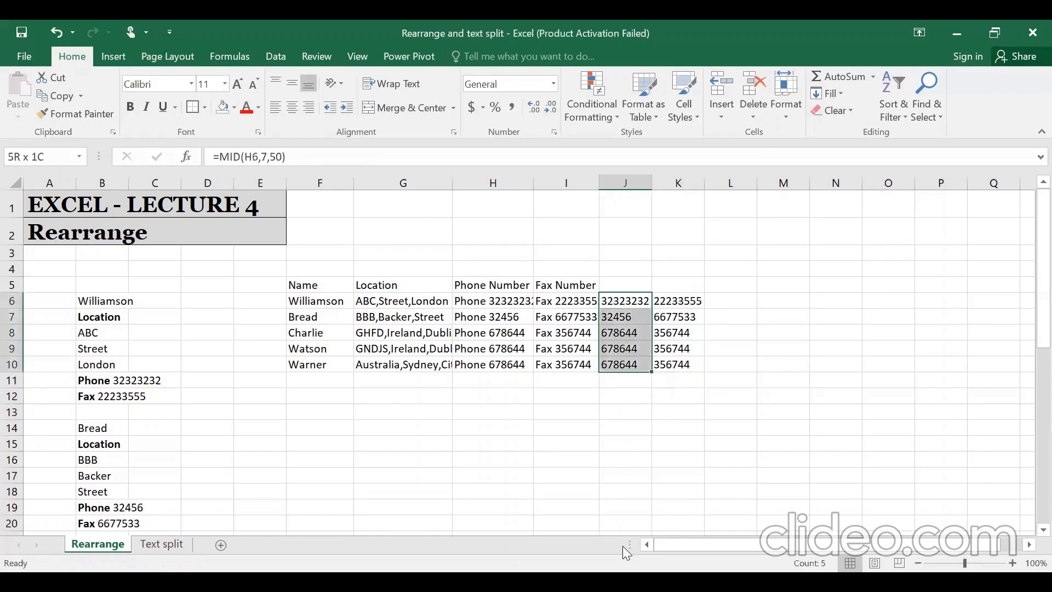
- Convert J6:K10 to plain values and move them into the Phone and Fax columns H6:I10
{"action": "key", "text": "shift+Right"}
{"action": "key", "text": "ctrl+c"}
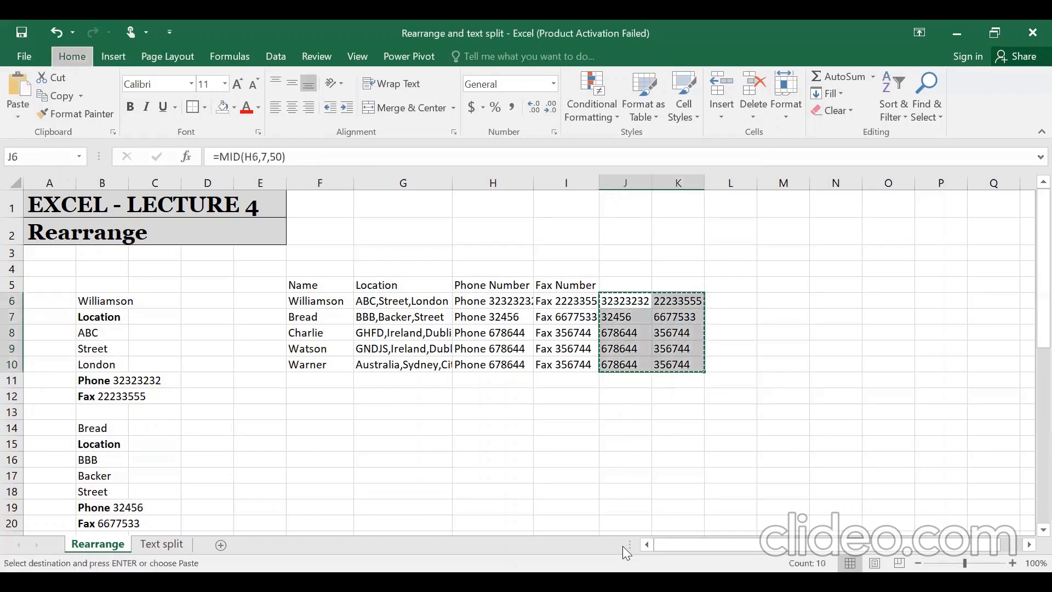
{"action": "key", "text": "shift+Down"}
{"action": "key", "text": "shift+Down"}
{"action": "key", "text": "shift+Down"}
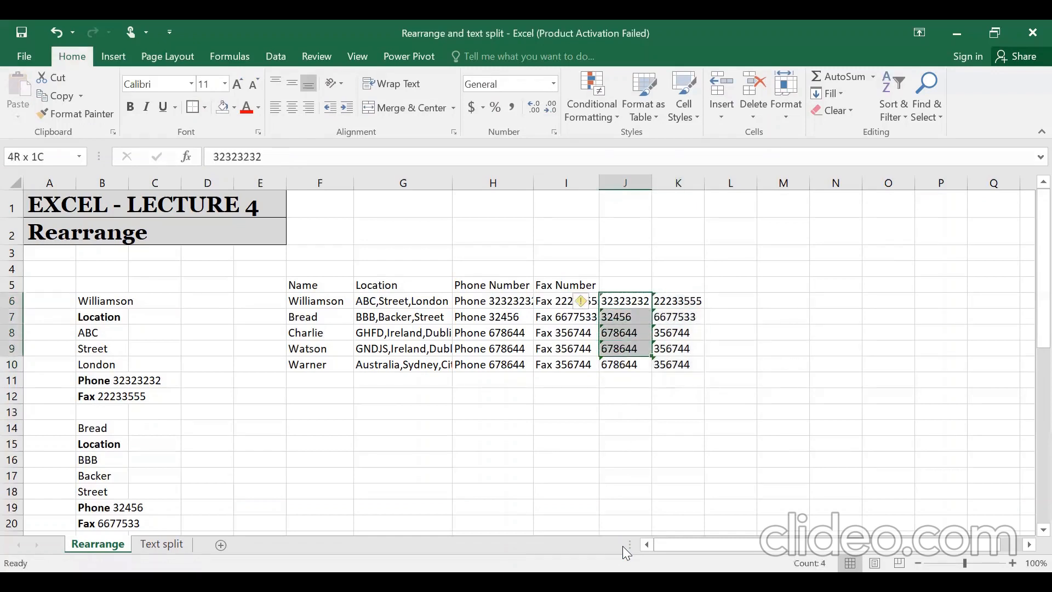
{"action": "key", "text": "shift+Right"}
{"action": "key", "text": "shift+Down"}
{"action": "key", "text": "ctrl+c"}
{"action": "key", "text": "Left"}
{"action": "key", "text": "Left"}
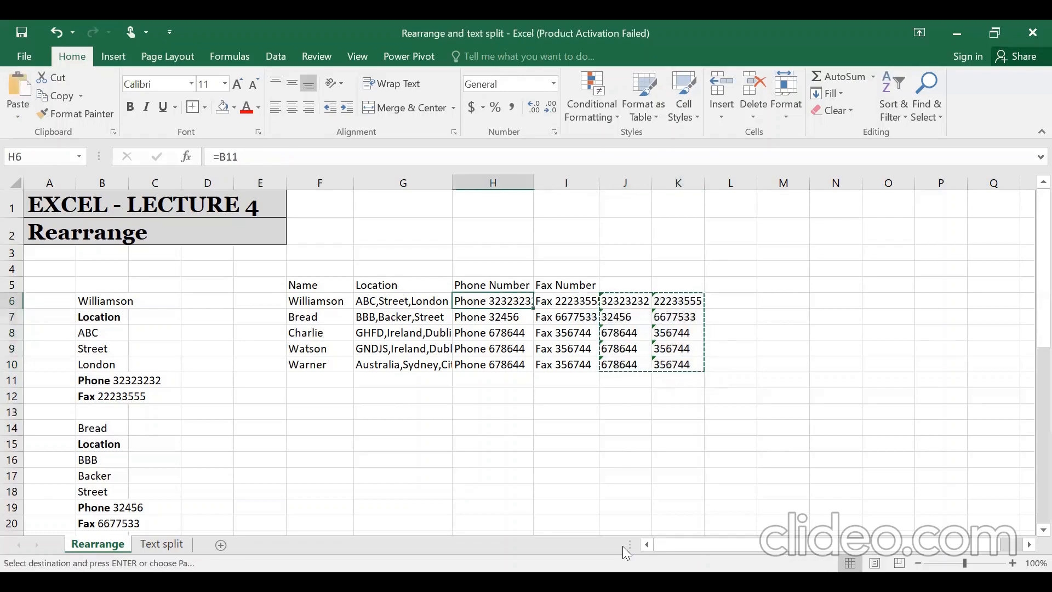
{"action": "key", "text": "ctrl+v"}
- AutoFit the widths of columns F to I to the table data
{"action": "key", "text": "Left"}
{"action": "key", "text": "Left"}
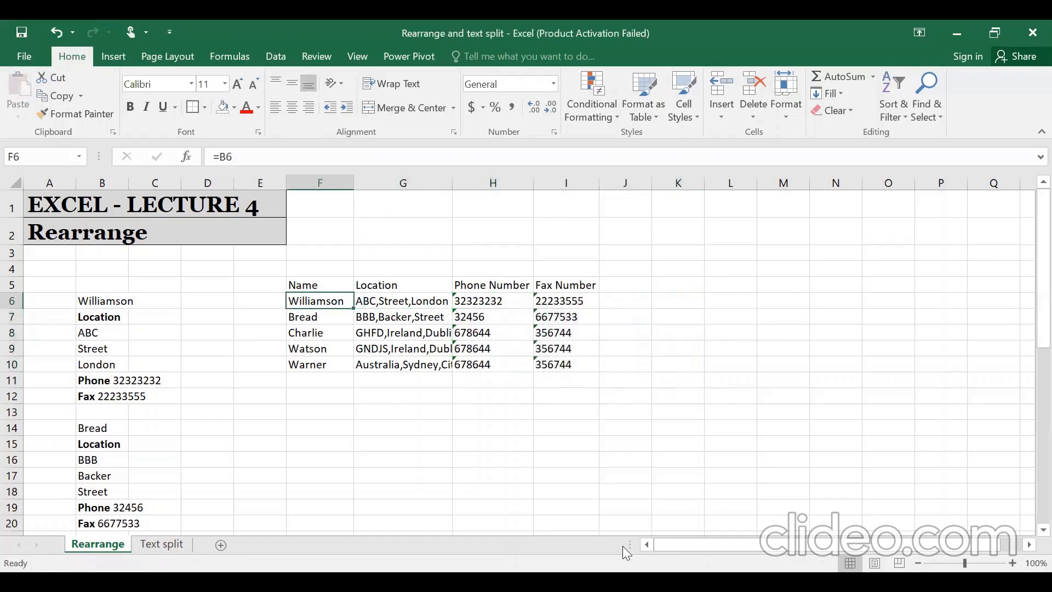
{"action": "key", "text": "ctrl+shift+Down"}
{"action": "key", "text": "ctrl+shift+Right"}
{"action": "key", "text": "Escape"}
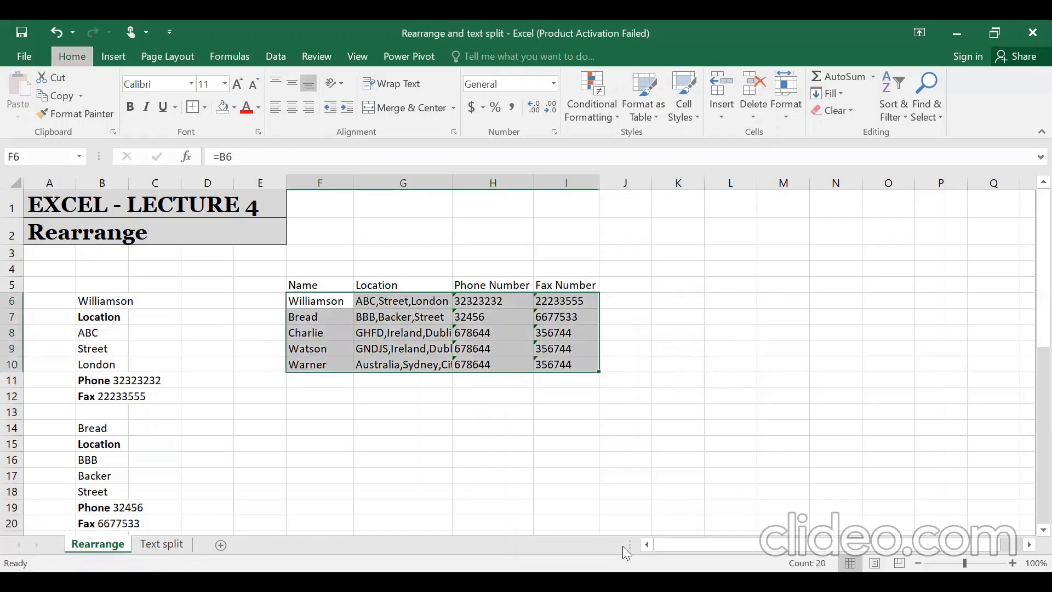
{"action": "key", "text": "alt+h"}
{"action": "key", "text": "o"}
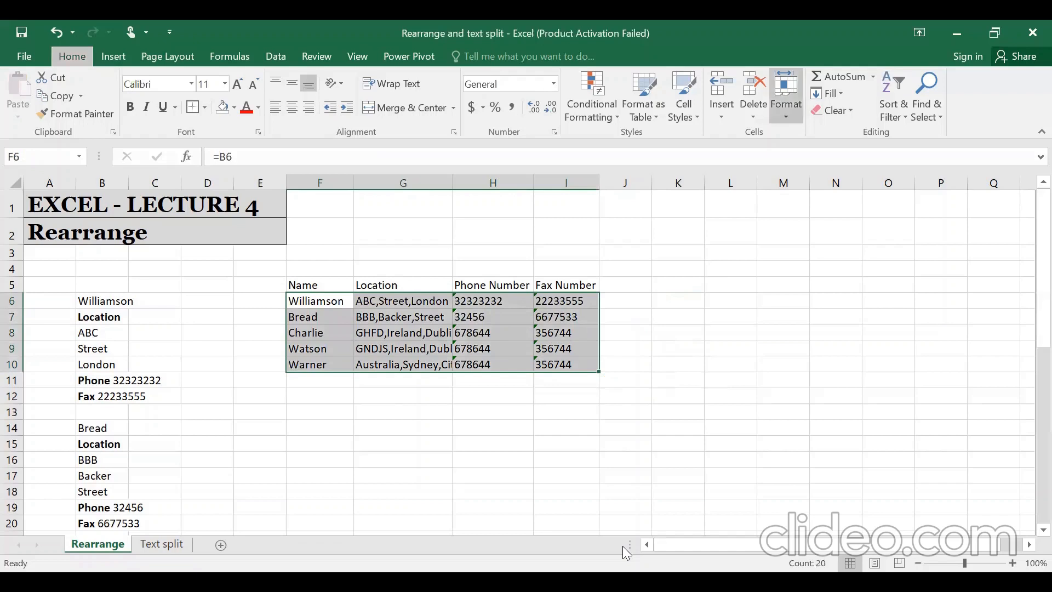
{"action": "key", "text": "i"}
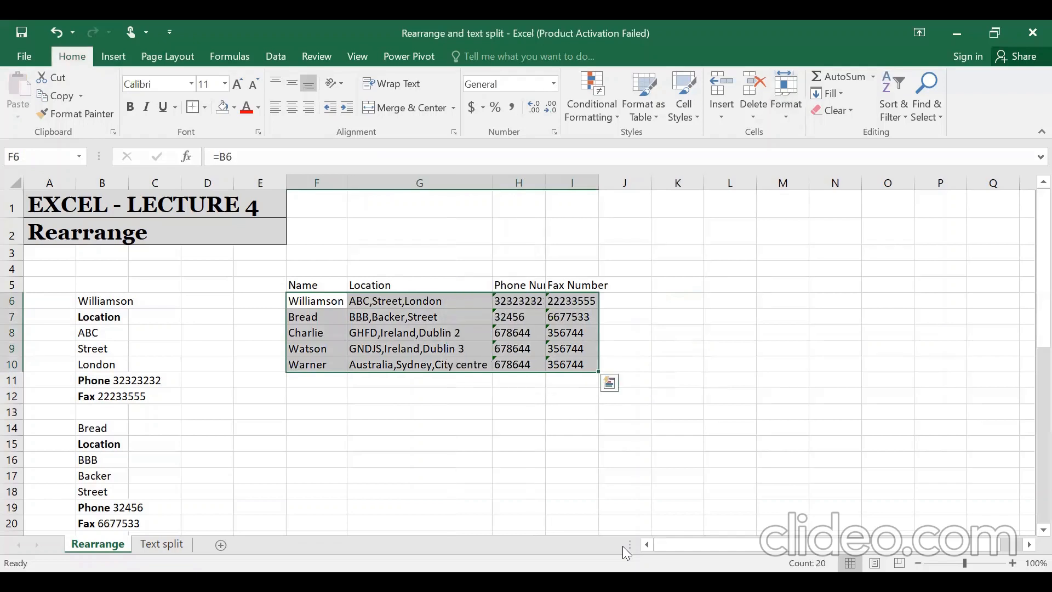
- AutoFit column H so the Phone Number heading fits
{"action": "key", "text": "Left"}
{"action": "key", "text": "Left"}
{"action": "key", "text": "Left"}
{"action": "key", "text": "Left"}
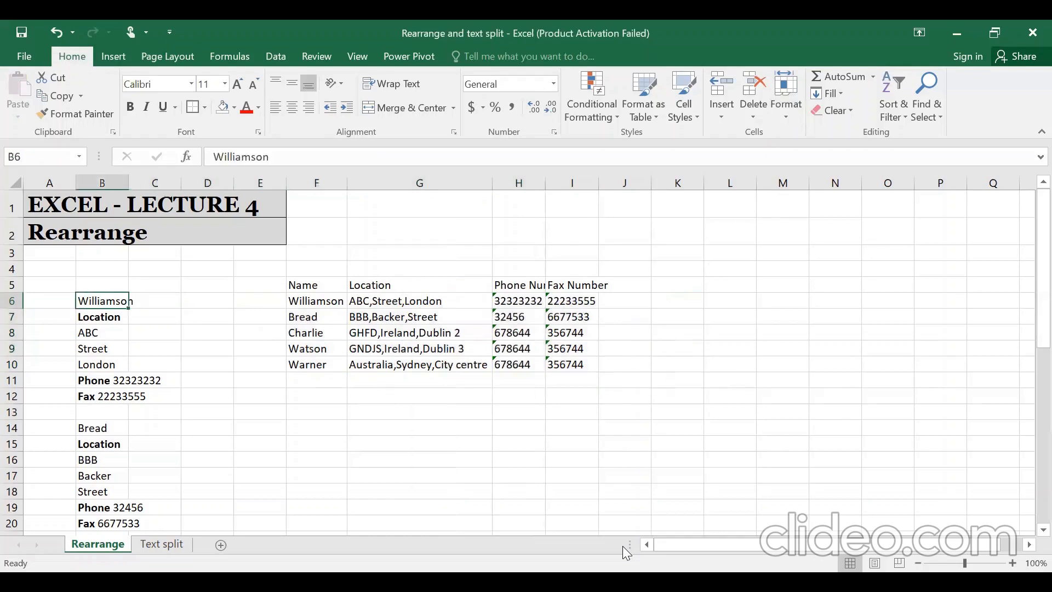
{"action": "key", "text": "Down"}
{"action": "key", "text": "Down"}
{"action": "key", "text": "Down"}
{"action": "key", "text": "Down"}
{"action": "key", "text": "Down"}
{"action": "key", "text": "Down"}
{"action": "key", "text": "Up"}
{"action": "key", "text": "Up"}
{"action": "key", "text": "Up"}
{"action": "key", "text": "Up"}
{"action": "key", "text": "Up"}
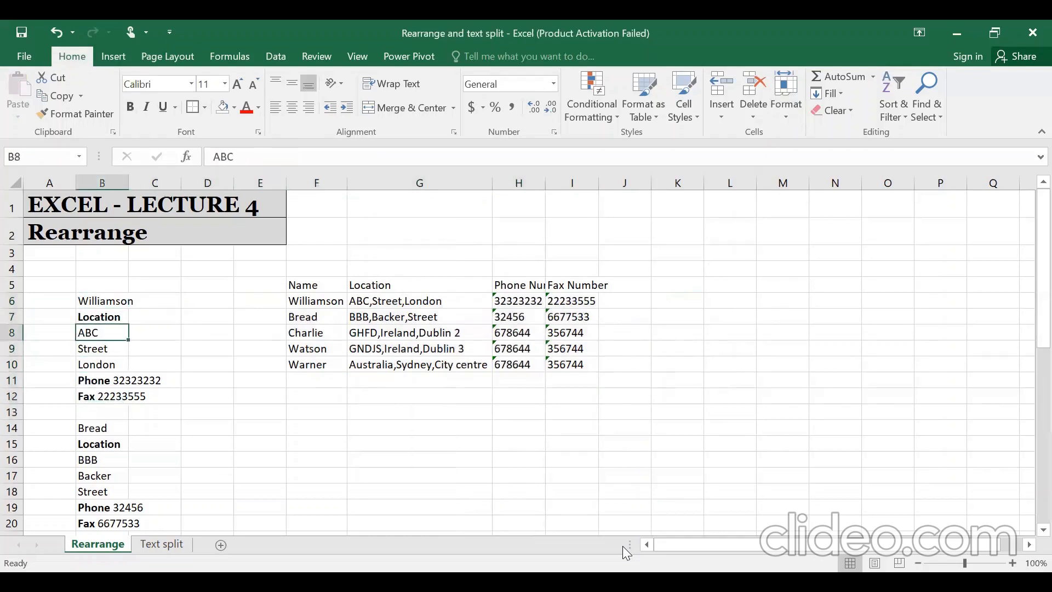
{"action": "key", "text": "Right"}
{"action": "key", "text": "Right"}
{"action": "key", "text": "Right"}
{"action": "key", "text": "Right"}
{"action": "key", "text": "Right"}
{"action": "key", "text": "Up"}
{"action": "key", "text": "Left"}
{"action": "key", "text": "Left"}
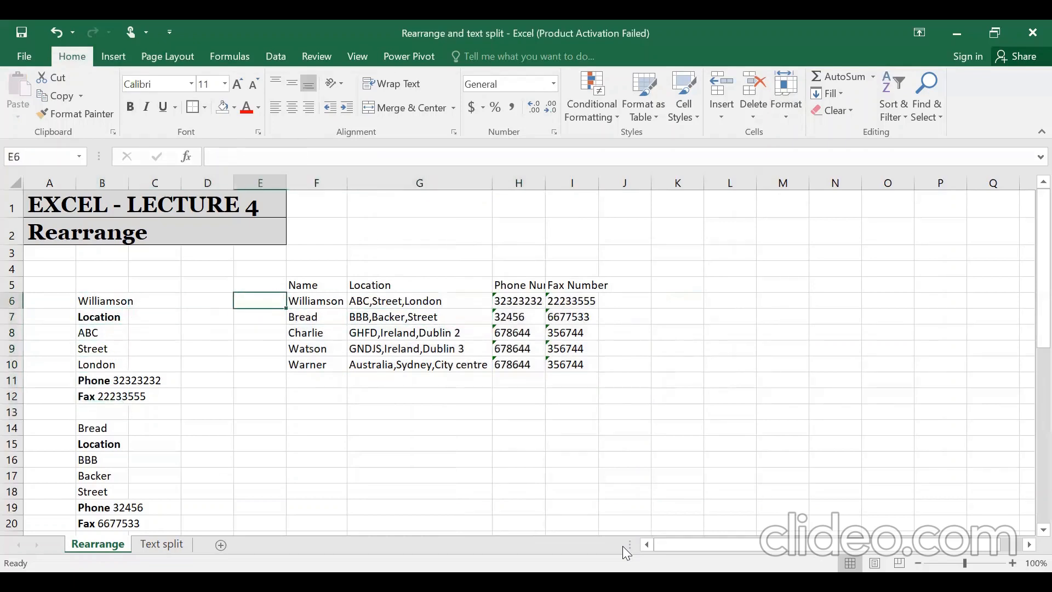
{"action": "key", "text": "Right"}
{"action": "key", "text": "Right"}
{"action": "key", "text": "Right"}
{"action": "key", "text": "Up"}
{"action": "key", "text": "Left"}
{"action": "key", "text": "Left"}
{"action": "key", "text": "Down"}
{"action": "key", "text": "Right"}
{"action": "key", "text": "Right"}
{"action": "key", "text": "Right"}
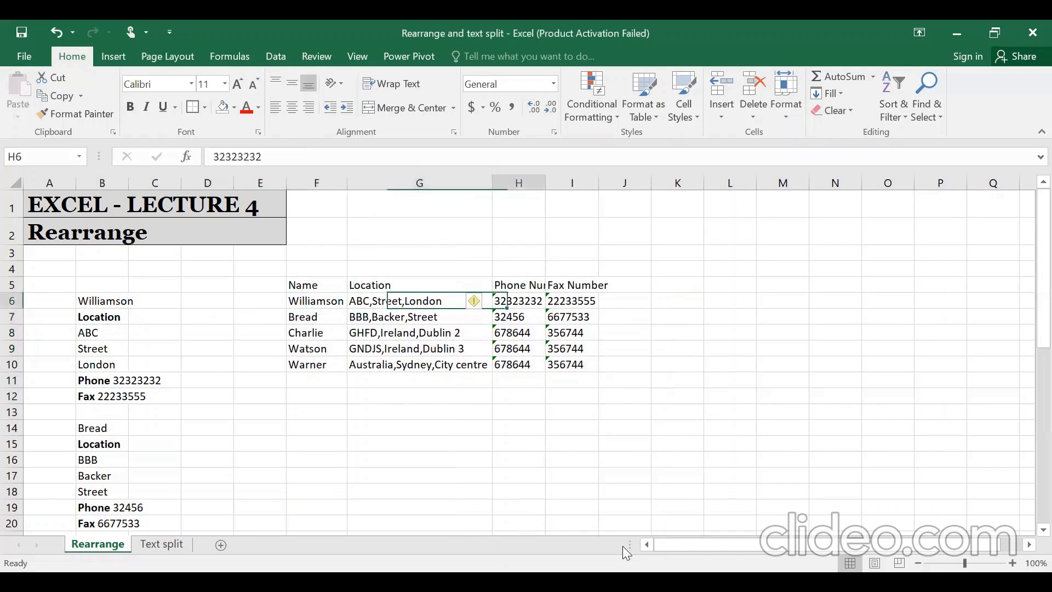
{"action": "key", "text": "Left"}
{"action": "key", "text": "Up"}
{"action": "key", "text": "ctrl+shift+Down"}
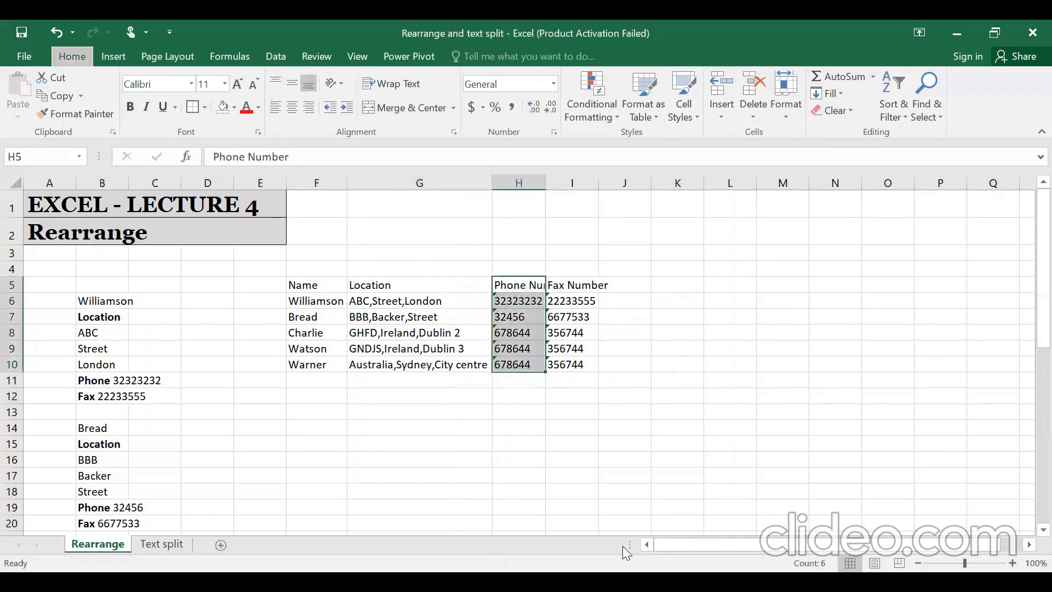
{"action": "key", "text": "alt+h"}
{"action": "key", "text": "o"}
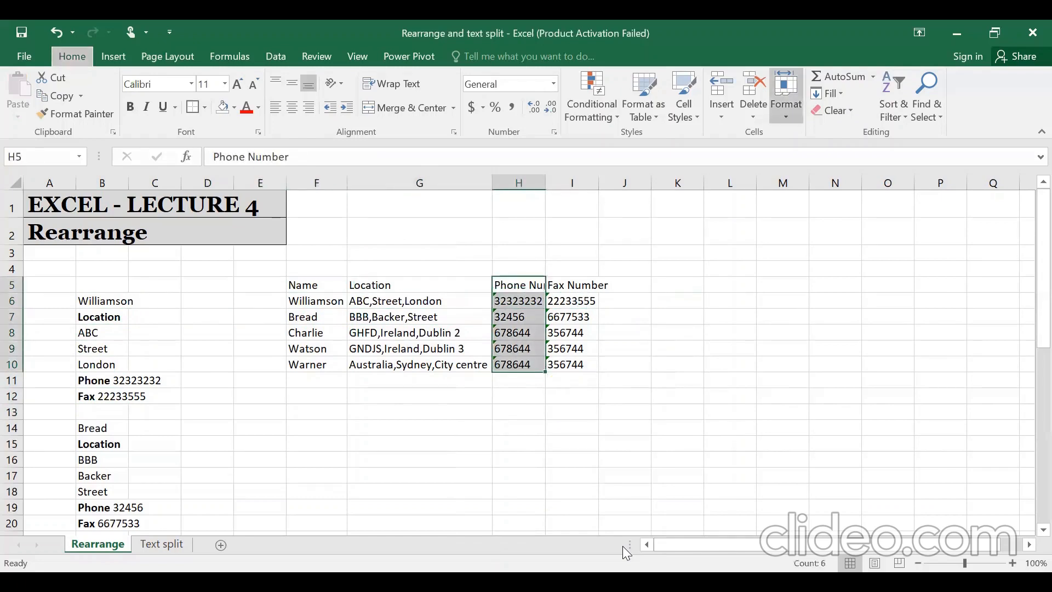
{"action": "key", "text": "i"}
- Apply All Borders to the table's data rows F6:I10
{"action": "key", "text": "Left"}
{"action": "key", "text": "Left"}
{"action": "key", "text": "Left"}
{"action": "key", "text": "Down"}
{"action": "key", "text": "Right"}
{"action": "key", "text": "ctrl+shift+Down"}
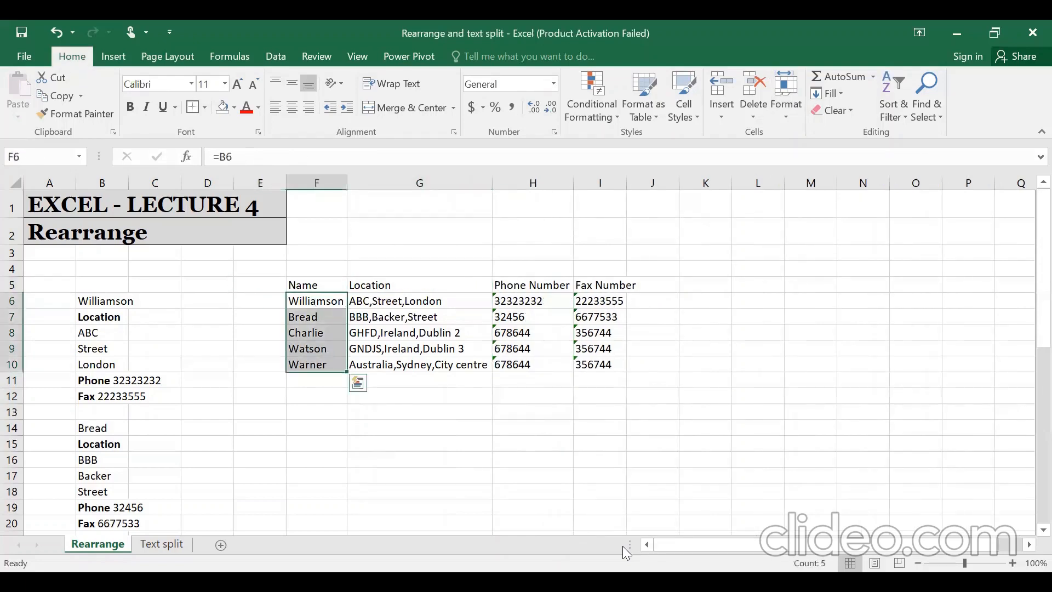
{"action": "key", "text": "Left"}
{"action": "key", "text": "Up"}
{"action": "key", "text": "Down"}
{"action": "key", "text": "Right"}
{"action": "key", "text": "ctrl+shift+Down"}
{"action": "key", "text": "ctrl+shift+Right"}
{"action": "key", "text": "alt"}
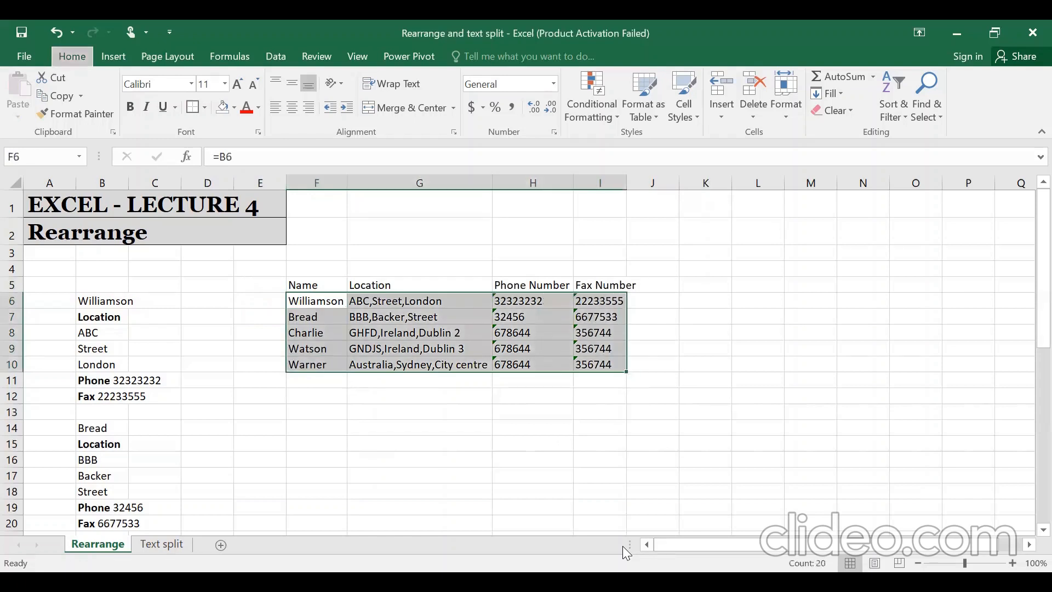
{"action": "key", "text": "b"}
{"action": "key", "text": "a"}
{"action": "key", "text": "Up"}
{"action": "key", "text": "ctrl+shift+Right"}
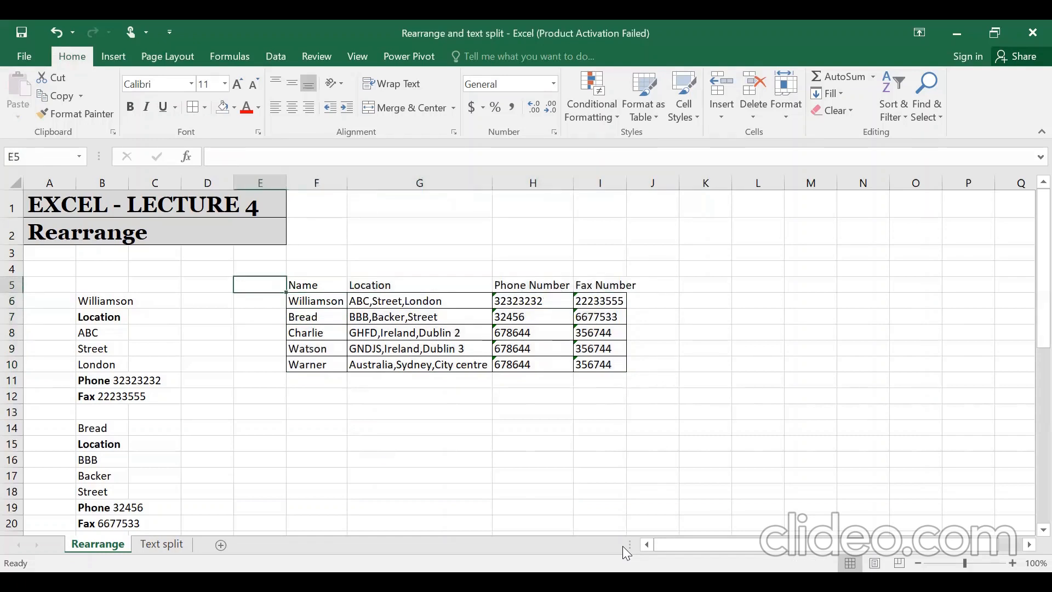
{"action": "key", "text": "ctrl+shift+Down"}
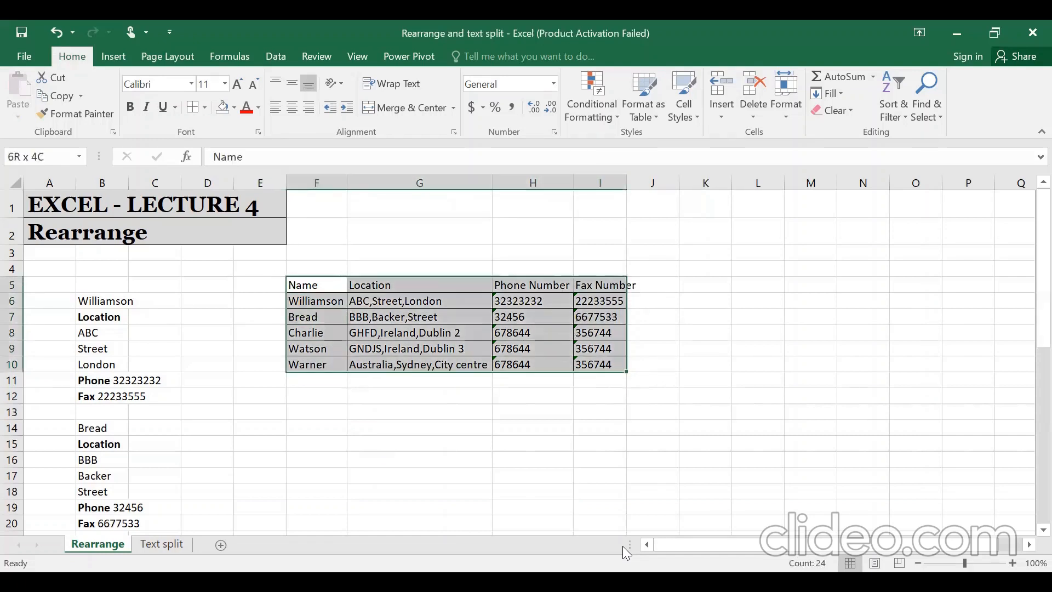
{"action": "key", "text": "alt"}
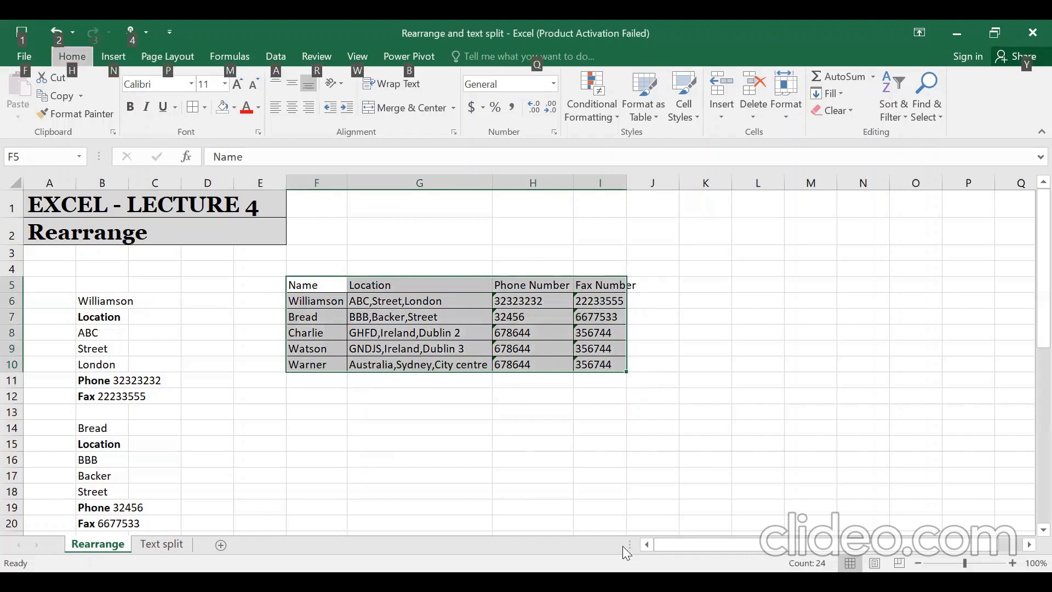
{"action": "key", "text": "h"}
{"action": "key", "text": "o"}
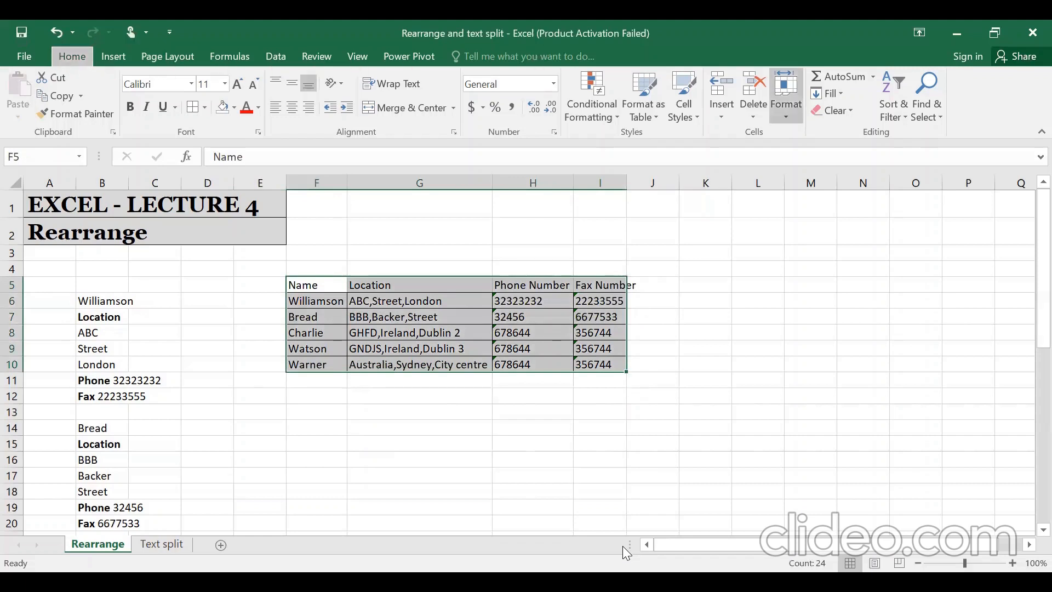
{"action": "key", "text": "i"}
{"action": "key", "text": "Down"}
{"action": "key", "text": "Down"}
{"action": "key", "text": "Up"}
{"action": "key", "text": "Up"}
{"action": "key", "text": "ctrl+shift+Right"}
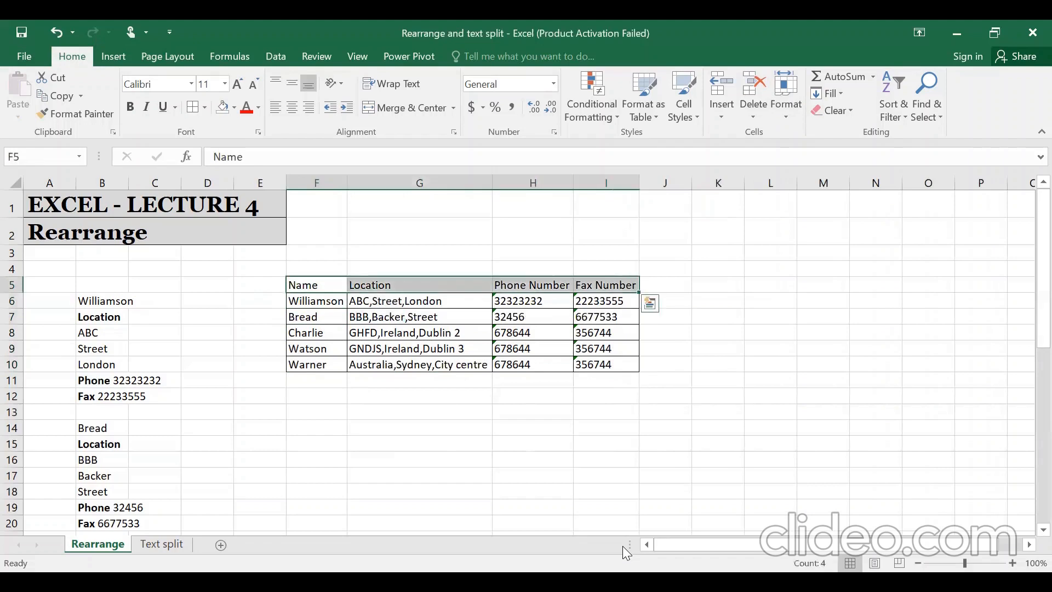
{"action": "key", "text": "alt"}
{"action": "key", "text": "h"}
{"action": "key", "text": "a"}
{"action": "key", "text": "c"}
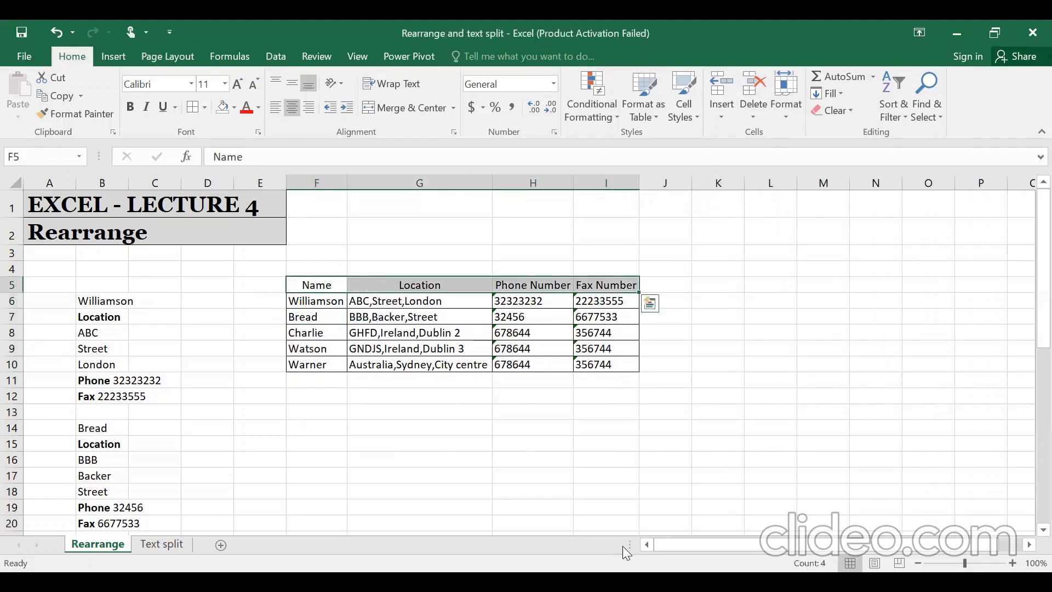
{"action": "key", "text": "alt"}
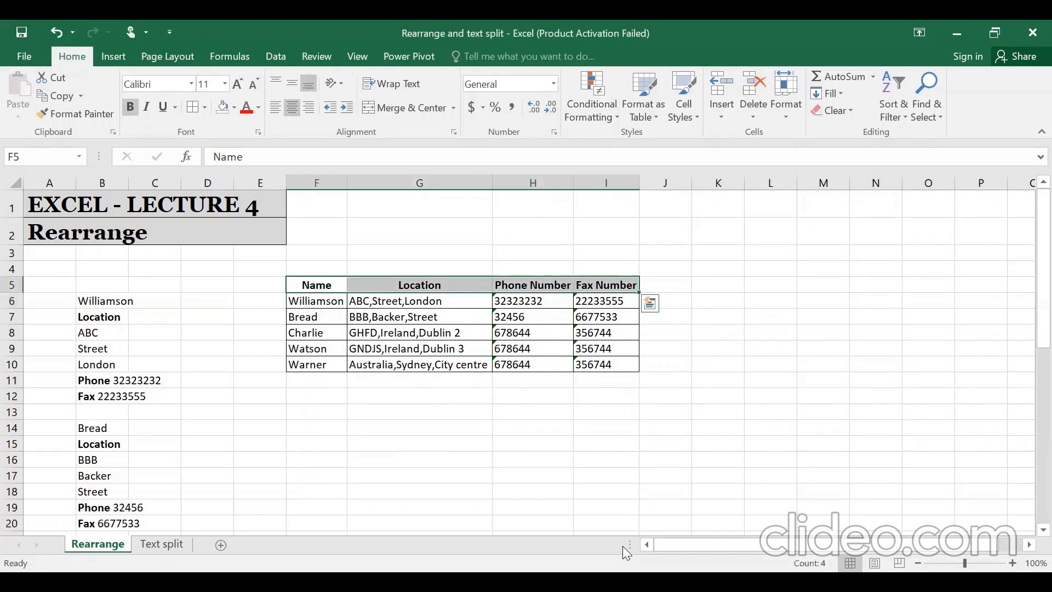
{"action": "key", "text": "alt"}
{"action": "key", "text": "b"}
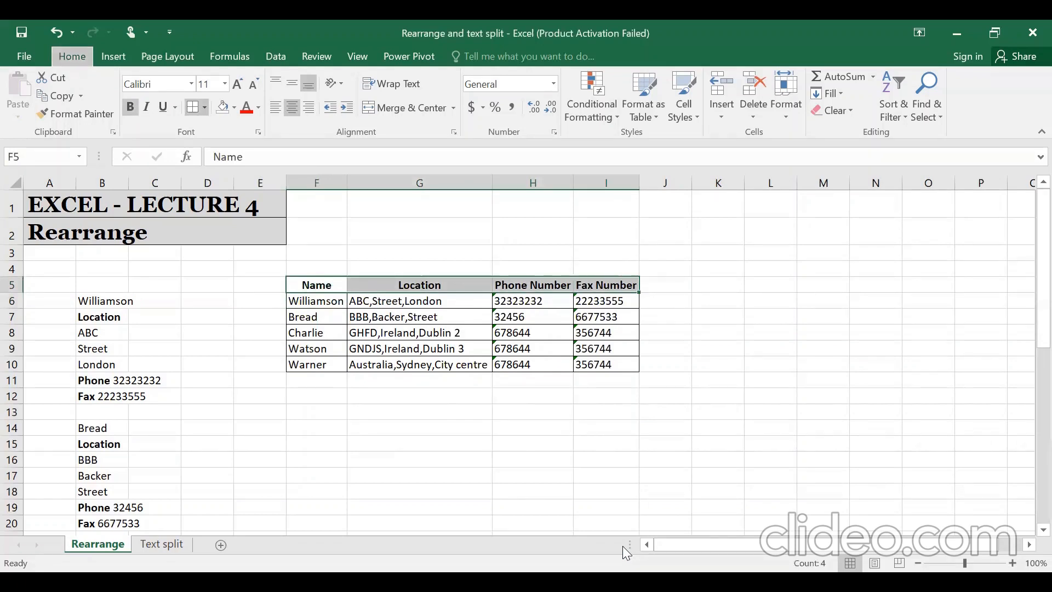
{"action": "key", "text": "t"}
{"action": "key", "text": "Left"}
{"action": "key", "text": "Down"}
{"action": "key", "text": "Down"}
{"action": "key", "text": "Right"}
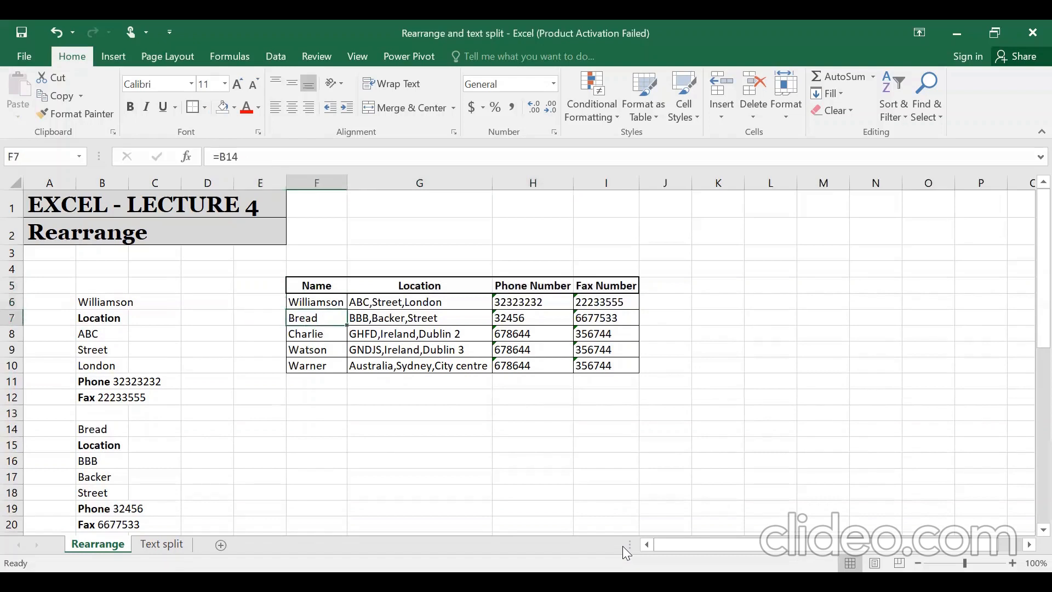
{"action": "key", "text": "Up"}
{"action": "key", "text": "Down"}
{"action": "key", "text": "Right"}
{"action": "key", "text": "Right"}
{"action": "key", "text": "Up"}
{"action": "key", "text": "Left"}
{"action": "key", "text": "Left"}
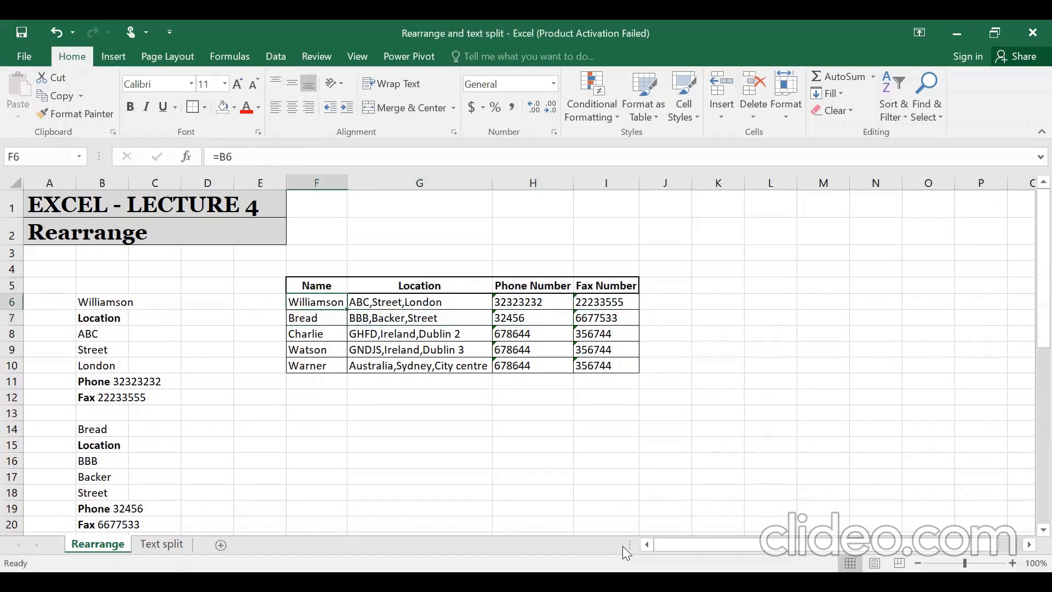
{"action": "key", "text": "Down"}
{"action": "key", "text": "Down"}
{"action": "key", "text": "Down"}
{"action": "key", "text": "Left"}
{"action": "key", "text": "Left"}
{"action": "key", "text": "Left"}
{"action": "key", "text": "Up"}
{"action": "key", "text": "Up"}
{"action": "key", "text": "Left"}
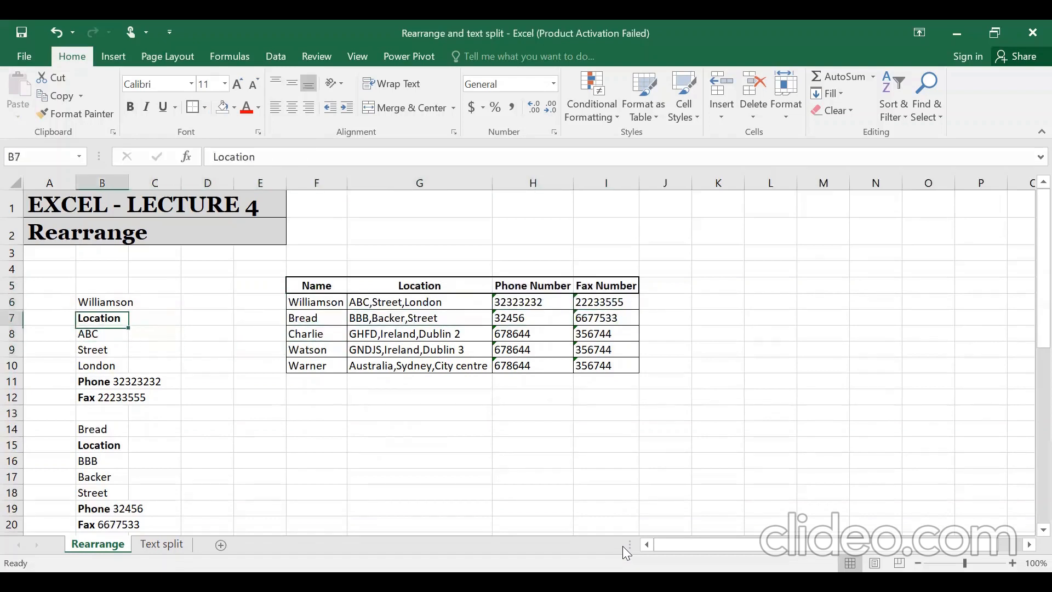
{"action": "key", "text": "Up"}
{"action": "key", "text": "ctrl+shift+Down"}
{"action": "key", "text": "ctrl+shift+Down"}
{"action": "key", "text": "ctrl+shift+Down"}
{"action": "key", "text": "ctrl+shift+Down"}
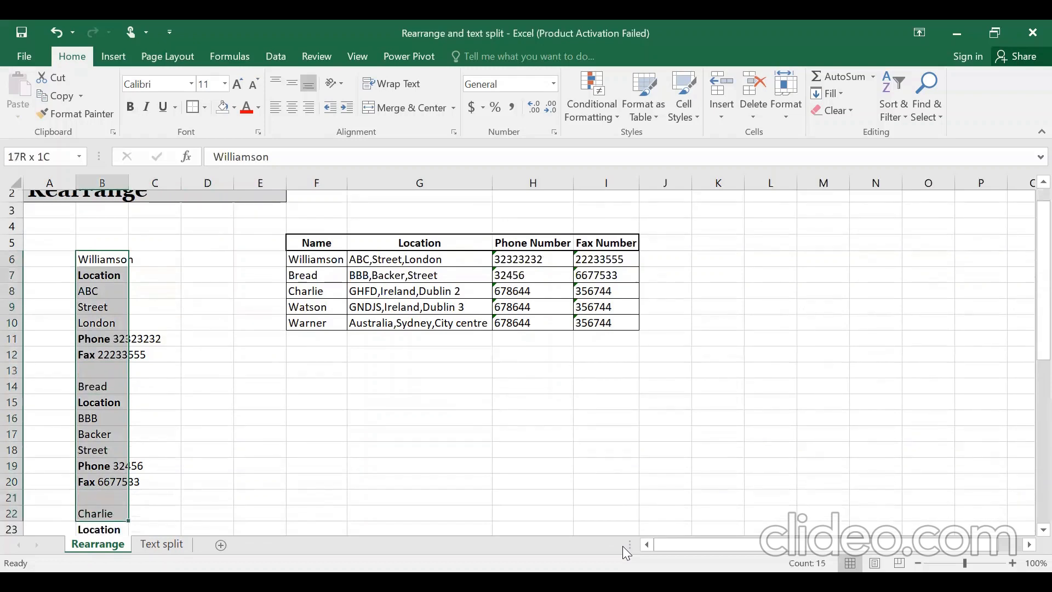
{"action": "key", "text": "Right"}
{"action": "key", "text": "Right"}
{"action": "key", "text": "Right"}
{"action": "key", "text": "Right"}
{"action": "key", "text": "Right"}
{"action": "key", "text": "Up"}
{"action": "key", "text": "Up"}
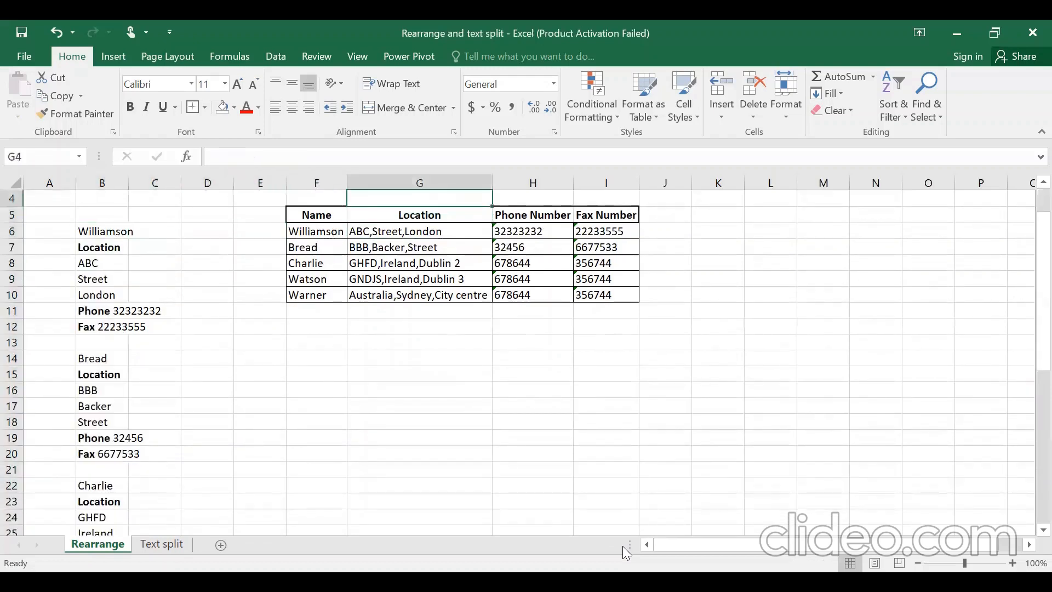
{"action": "key", "text": "Up"}
{"action": "key", "text": "Up"}
{"action": "key", "text": "Up"}
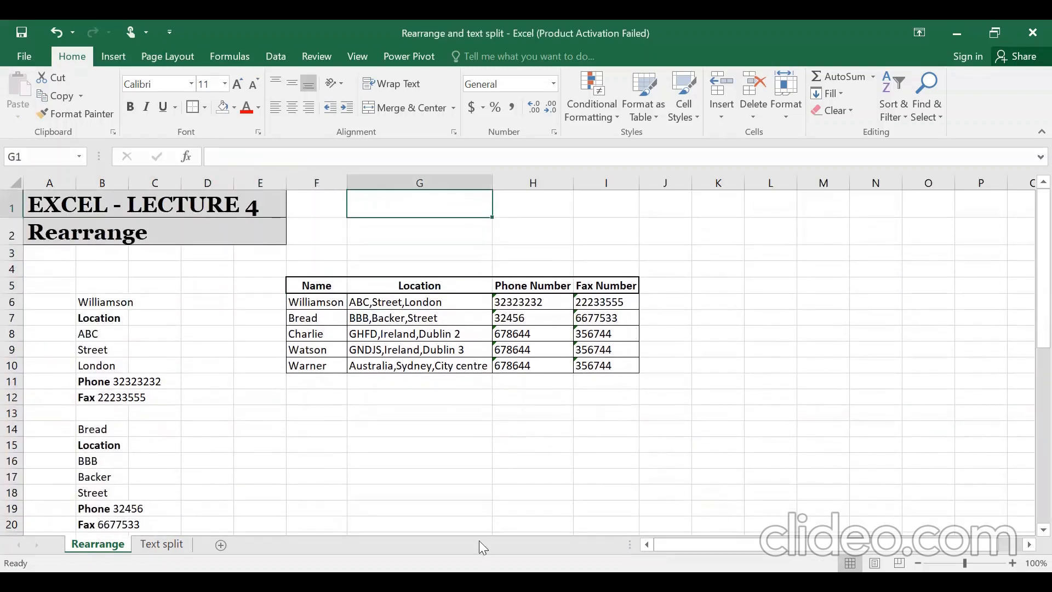
- Switch to the Text split sheet and select its five names and five addresses
{"action": "left_click", "coordinate": [181, 542]}
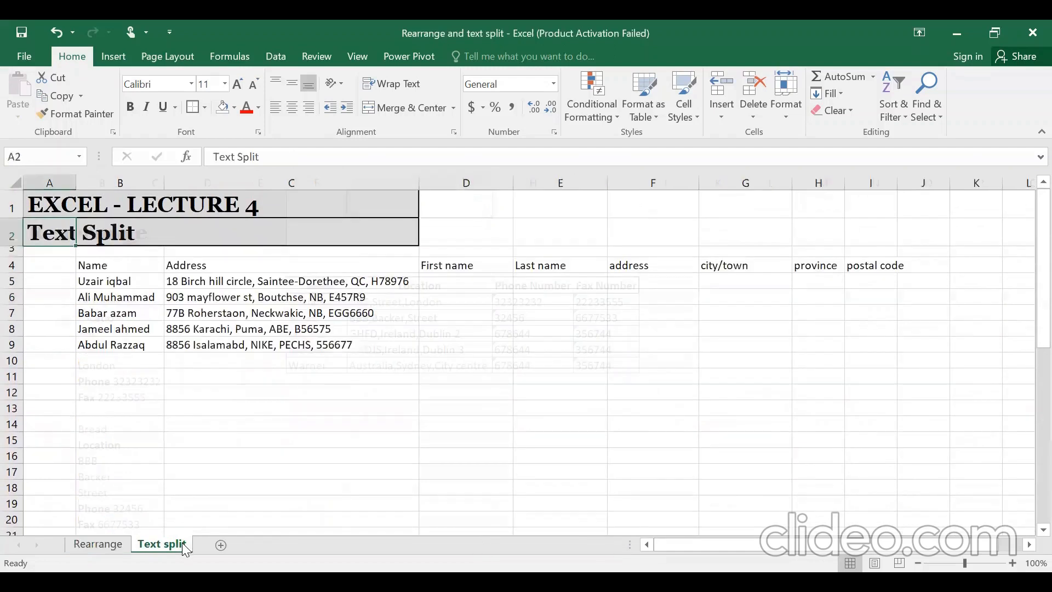
{"action": "key", "text": "Down"}
{"action": "key", "text": "Down"}
{"action": "key", "text": "Down"}
{"action": "key", "text": "Right"}
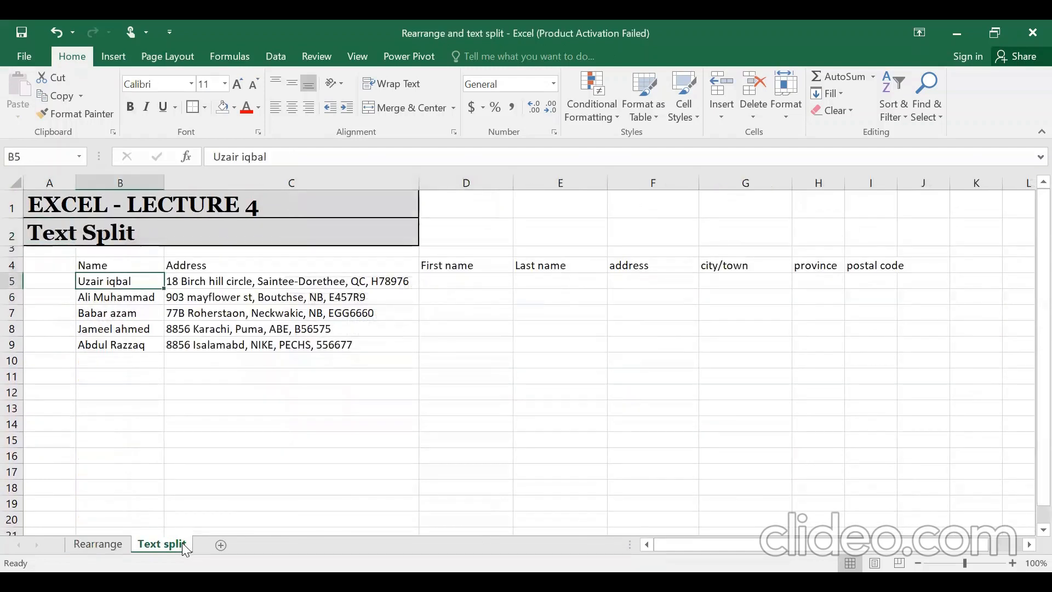
{"action": "key", "text": "Up"}
{"action": "key", "text": "Down"}
{"action": "key", "text": "ctrl+shift+Down"}
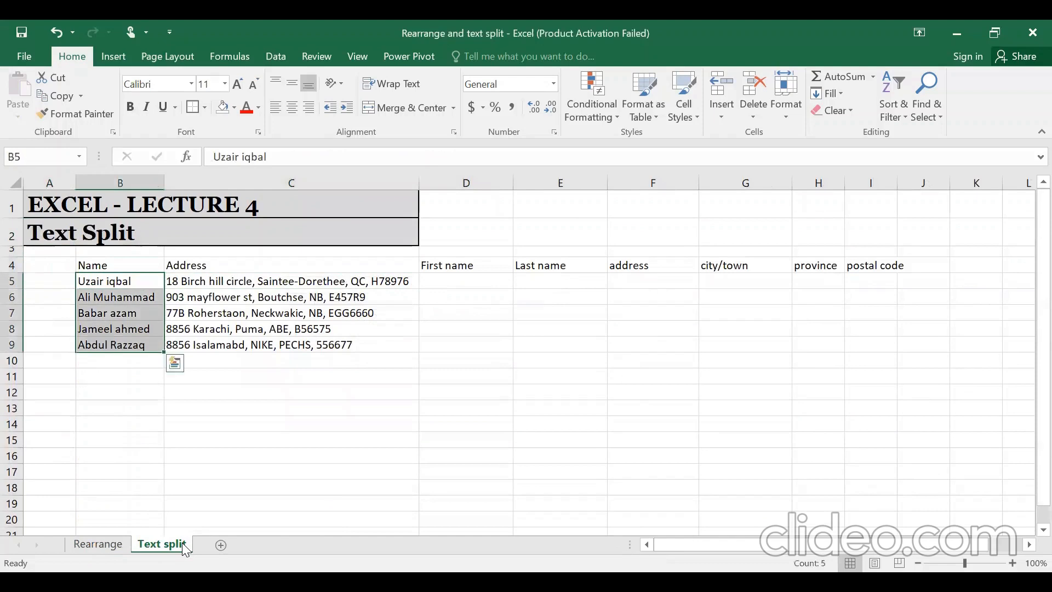
{"action": "key", "text": "Right"}
{"action": "key", "text": "ctrl+shift+Down"}
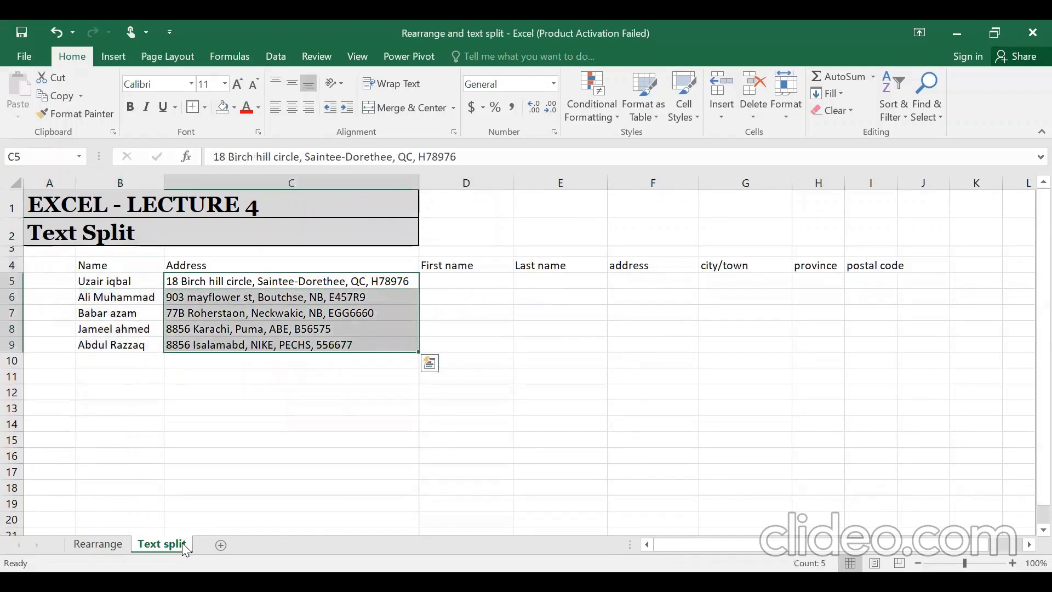
{"action": "key", "text": "Left"}
{"action": "key", "text": "Right"}
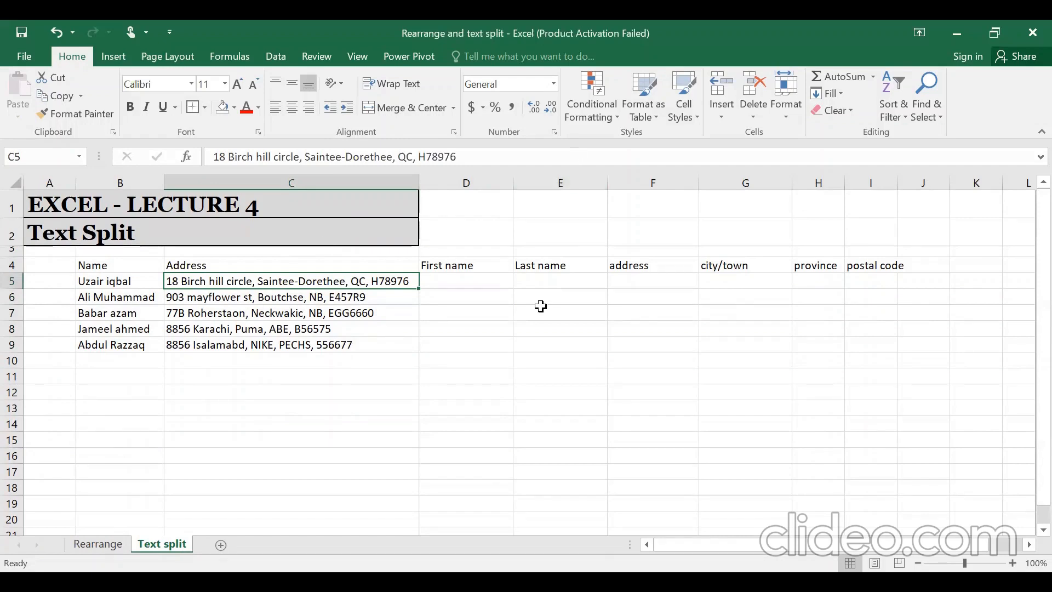
{"action": "key", "text": "Left"}
{"action": "key", "text": "Left"}
{"action": "key", "text": "Right"}
{"action": "key", "text": "ctrl+shift+Down"}
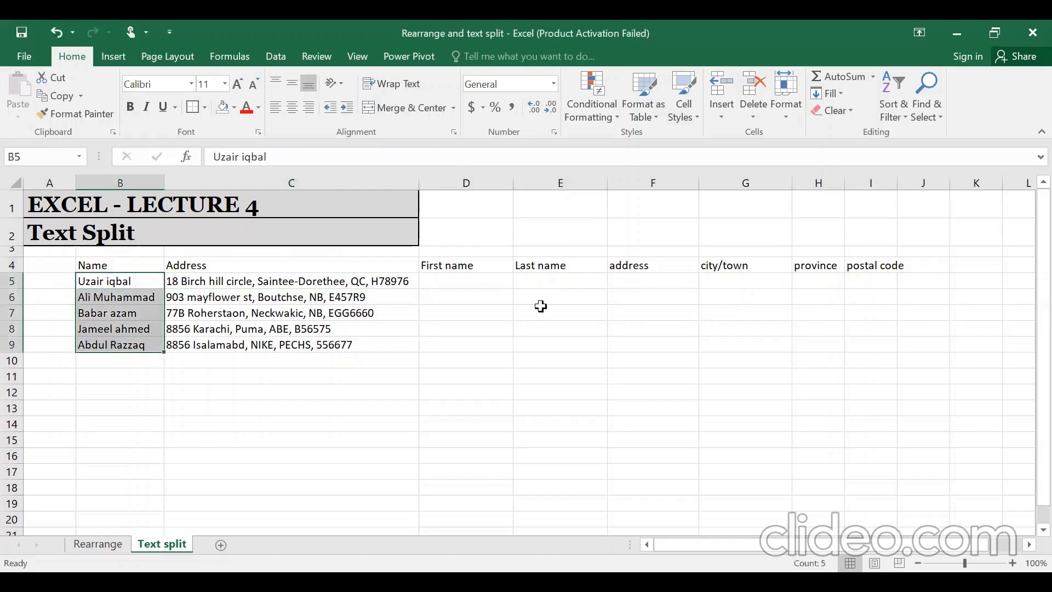
{"action": "key", "text": "Right"}
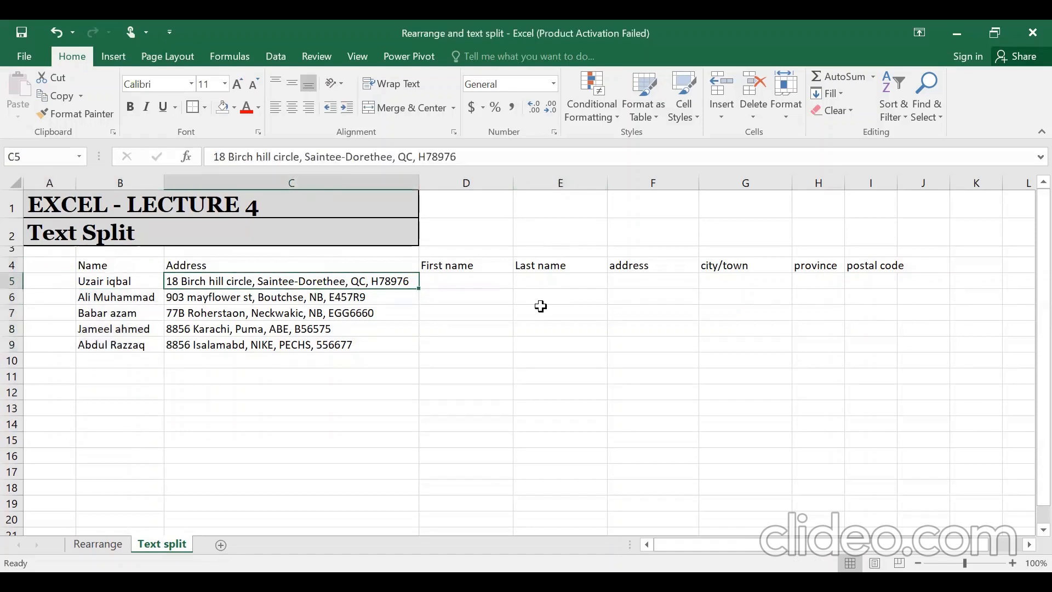
{"action": "key", "text": "Up"}
{"action": "key", "text": "Right"}
{"action": "key", "text": "Right"}
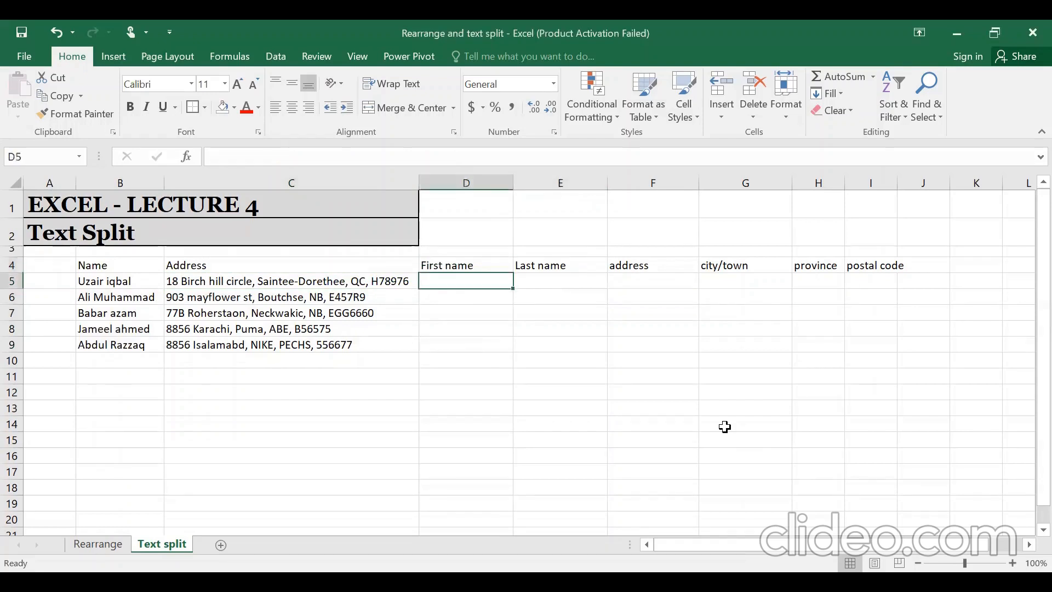
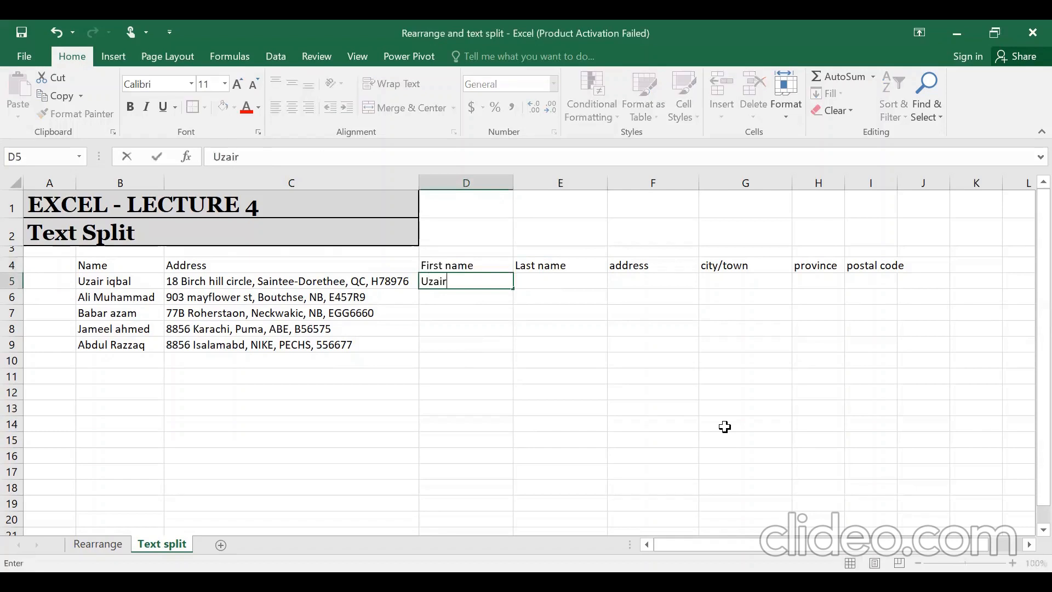
{"action": "key", "text": "Return"}
{"action": "key", "text": "Up"}
{"action": "key", "text": "Right"}
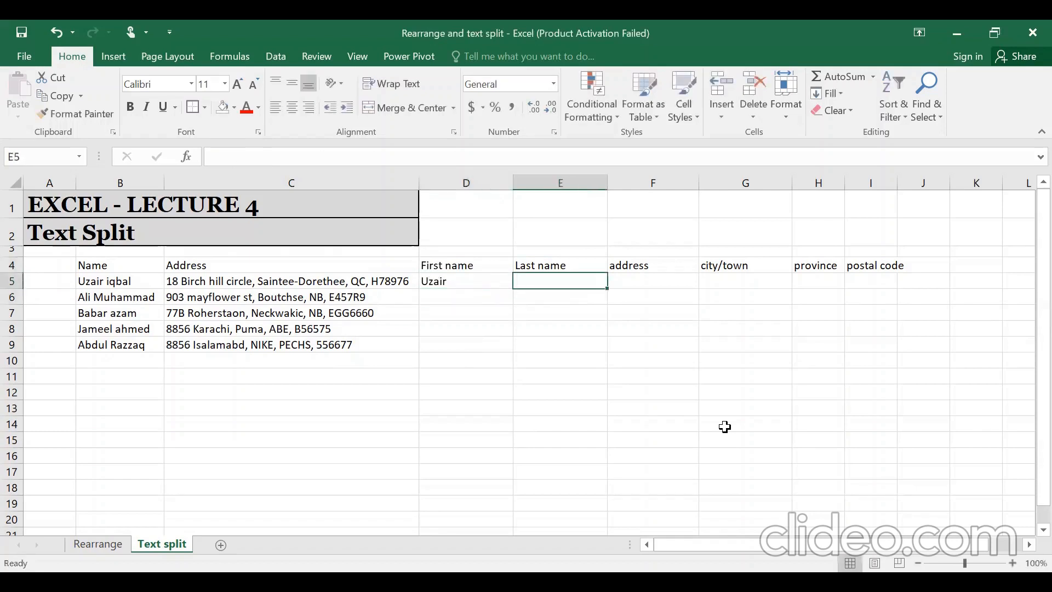
{"action": "key", "text": "Right"}
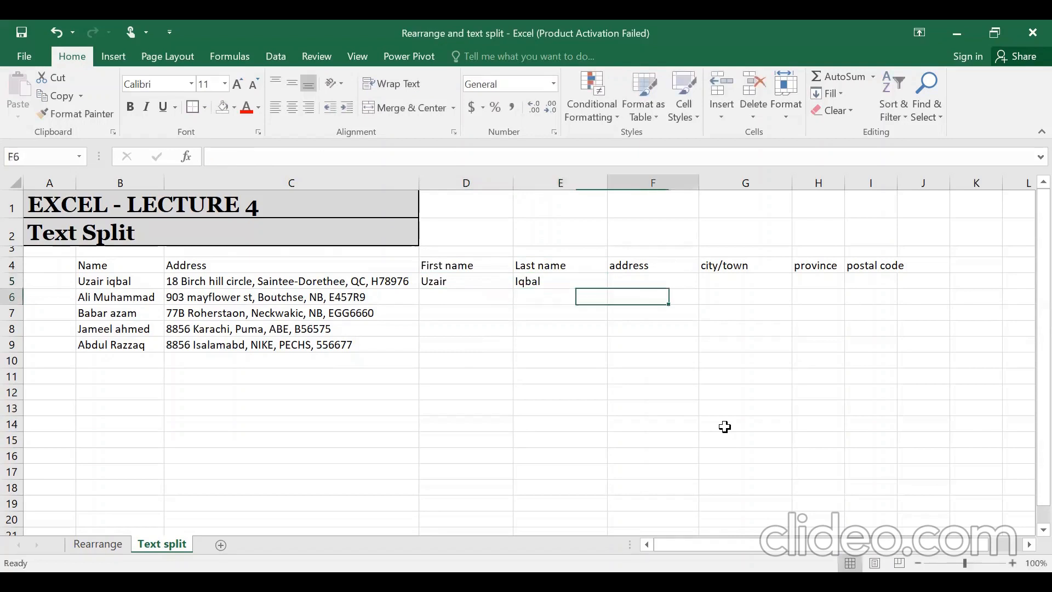
- Inspect the first address in edit mode to pick out its street, city, province and postal code
{"action": "key", "text": "Left"}
{"action": "key", "text": "Left"}
{"action": "key", "text": "Left"}
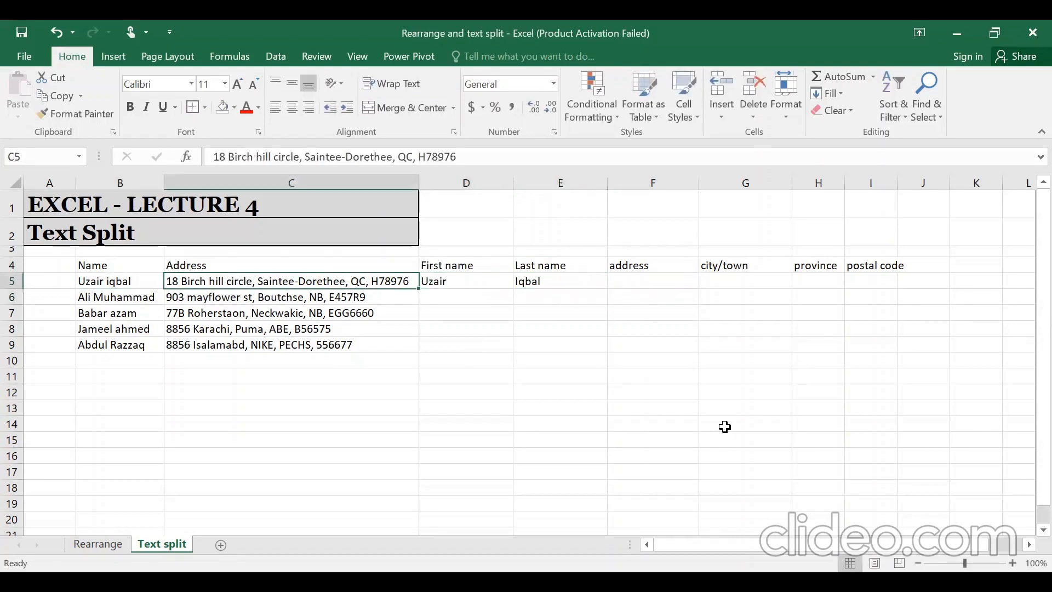
{"action": "key", "text": "F2"}
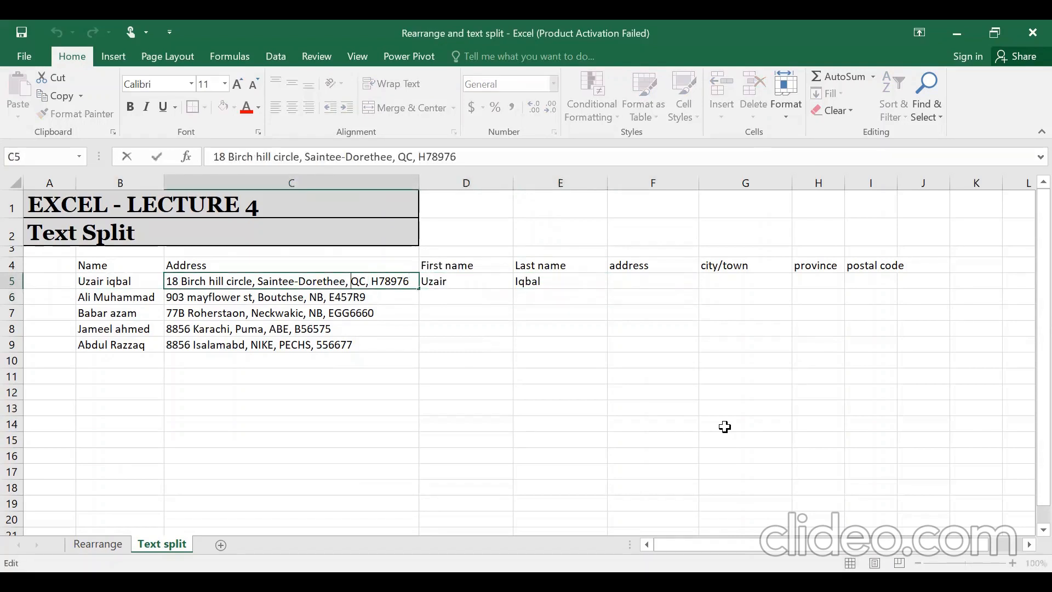
{"action": "key", "text": "Left"}
{"action": "key", "text": "Left"}
{"action": "key", "text": "ctrl+shift+Left"}
{"action": "key", "text": "ctrl+shift+Left"}
{"action": "key", "text": "ctrl+shift+Left"}
{"action": "key", "text": "ctrl+shift+Left"}
{"action": "key", "text": "ctrl+shift+Right"}
{"action": "key", "text": "ctrl+shift+Right"}
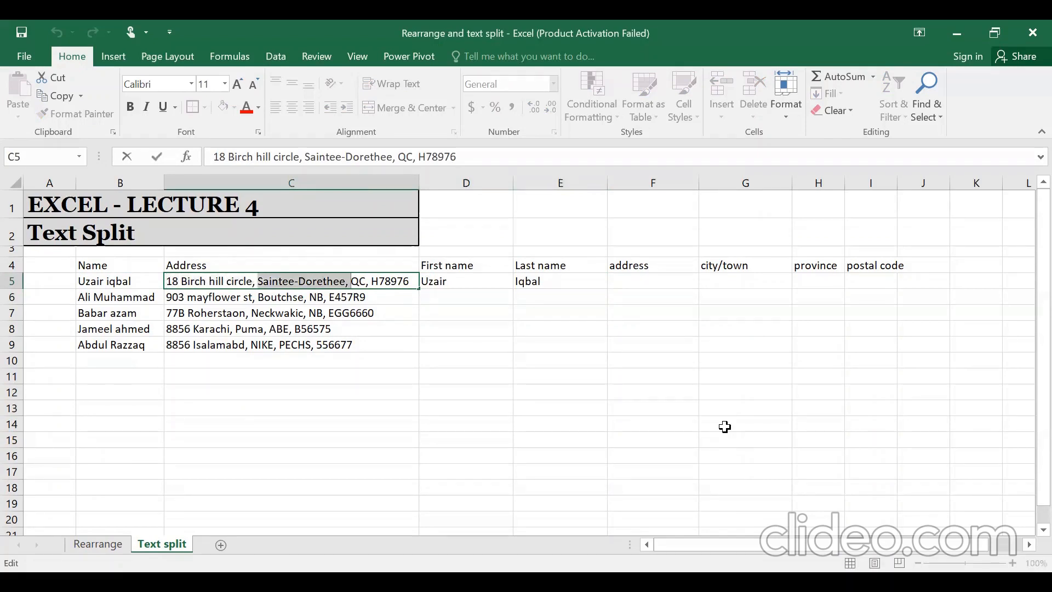
{"action": "key", "text": "shift+Left"}
{"action": "key", "text": "Right"}
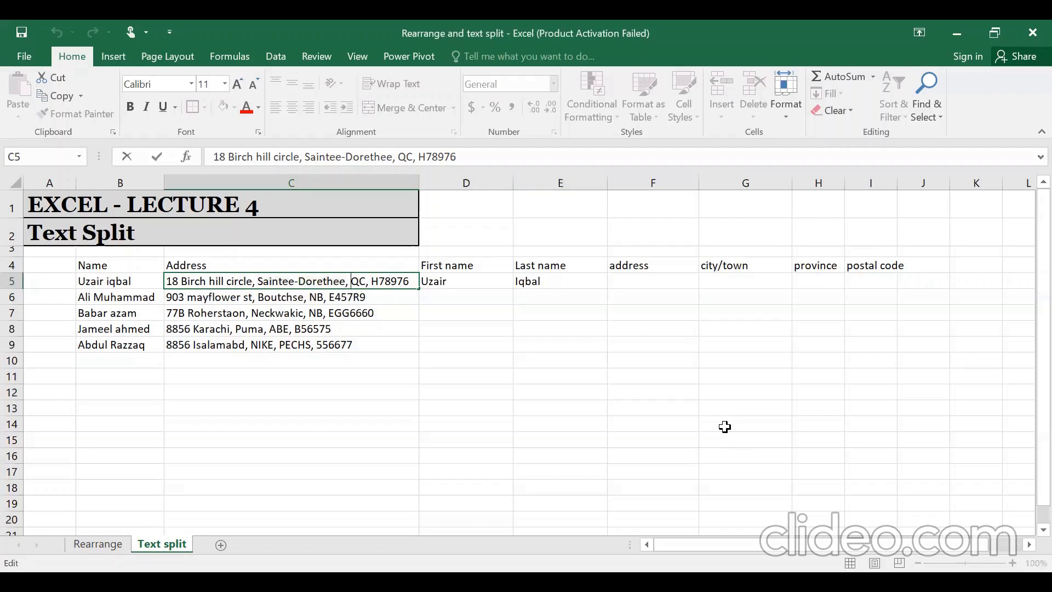
{"action": "key", "text": "shift+Right"}
{"action": "key", "text": "shift+Right"}
{"action": "key", "text": "Right"}
{"action": "key", "text": "Right"}
{"action": "key", "text": "Right"}
{"action": "key", "text": "shift+End"}
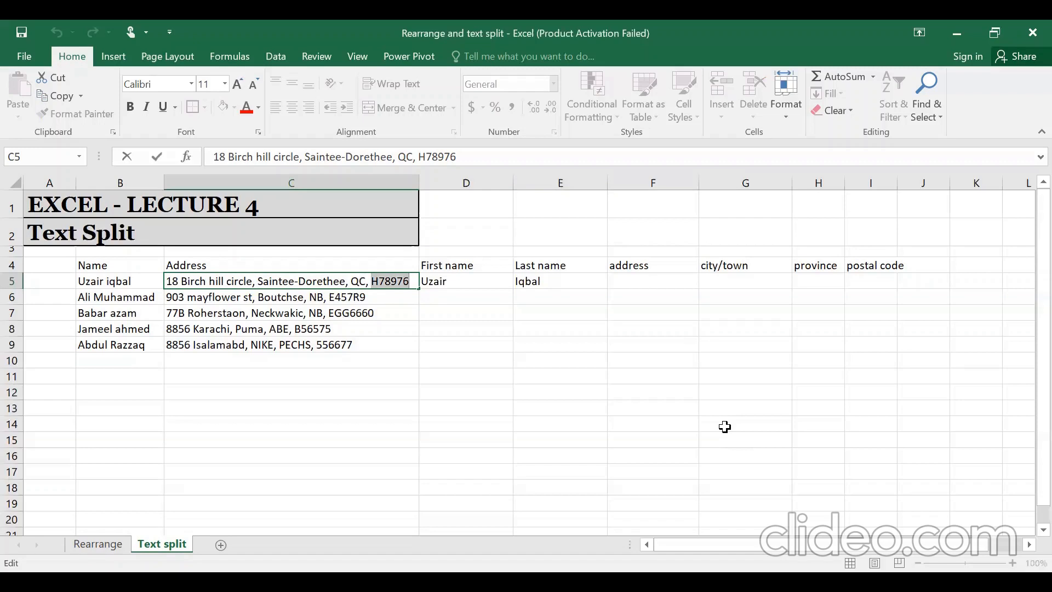
{"action": "key", "text": "Return"}
{"action": "key", "text": "Right"}
{"action": "key", "text": "Right"}
{"action": "key", "text": "Right"}
{"action": "key", "text": "Up"}
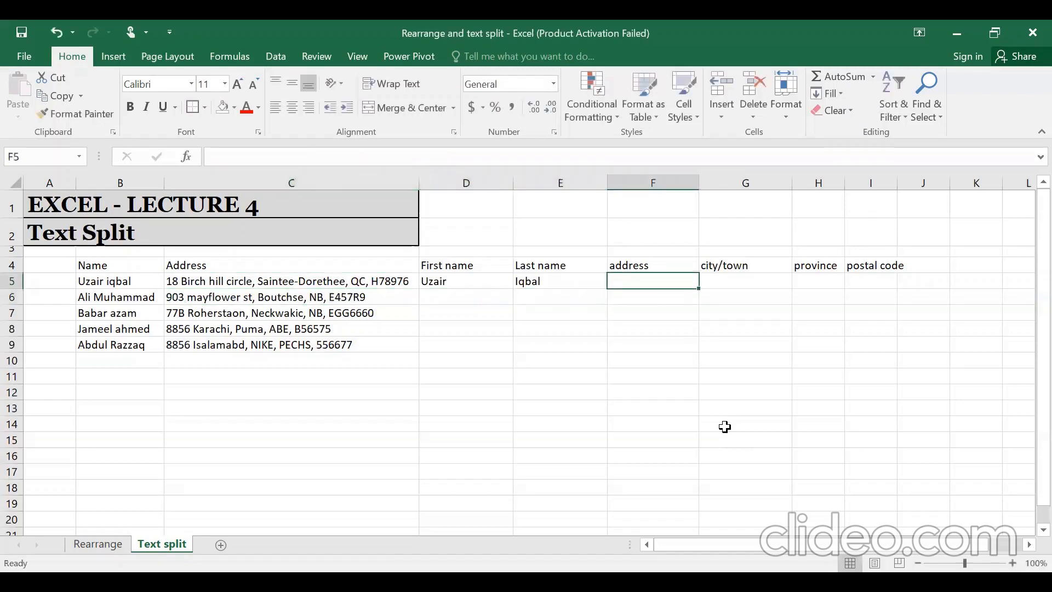
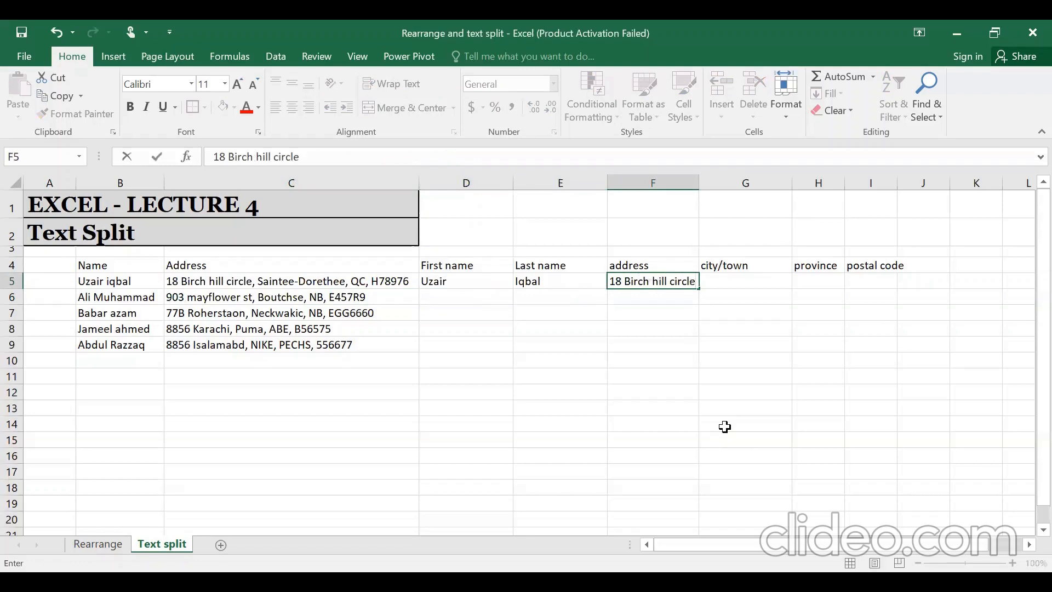
{"action": "key", "text": "ctrl+Return"}
- Fill row 5's city, province and postal code with Saintee-Dorethee, QC and H78976
{"action": "key", "text": "Tab"}
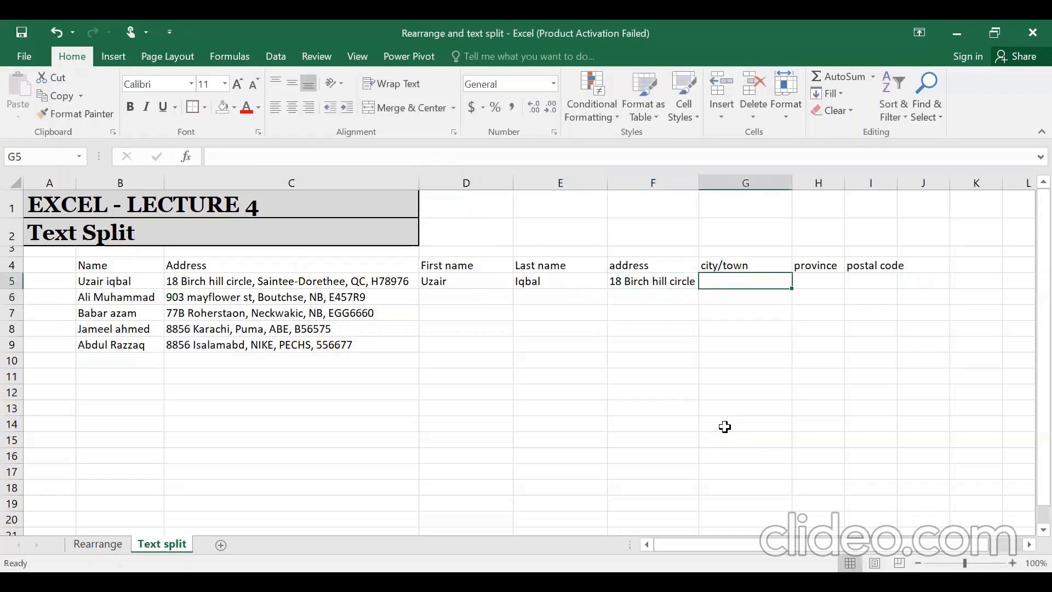
{"action": "type", "text": "Sainte"}
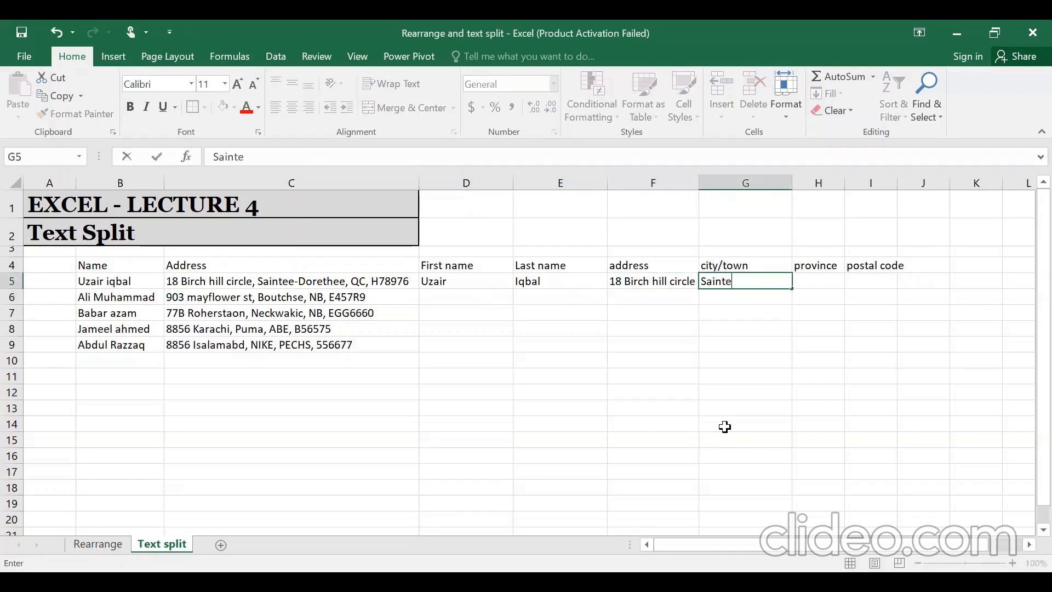
{"action": "type", "text": "e-Dorethee"}
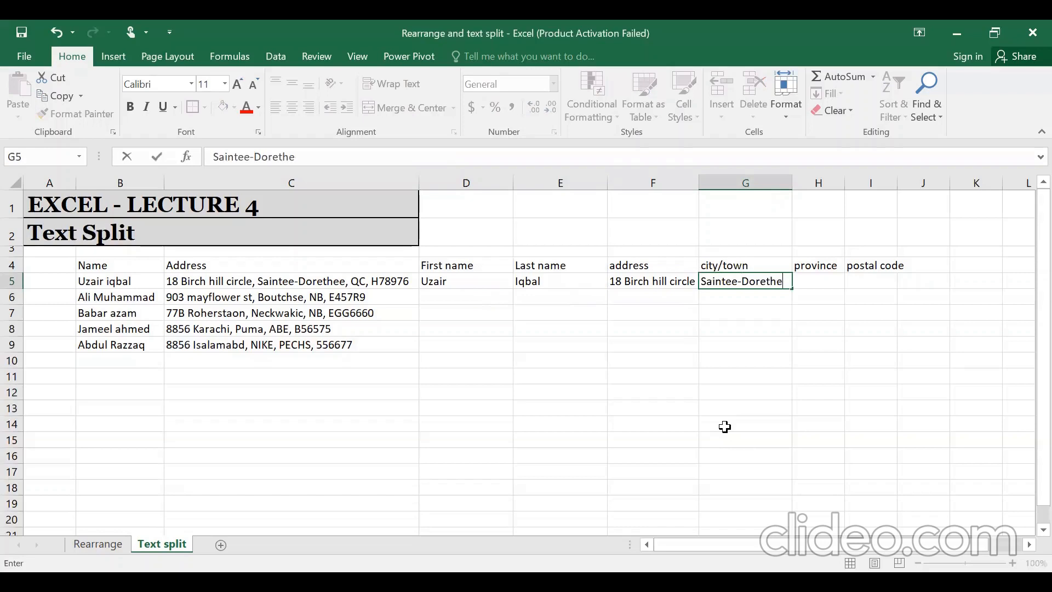
{"action": "key", "text": "Return"}
{"action": "key", "text": "Up"}
{"action": "key", "text": "Right"}
{"action": "type", "text": "QC"}
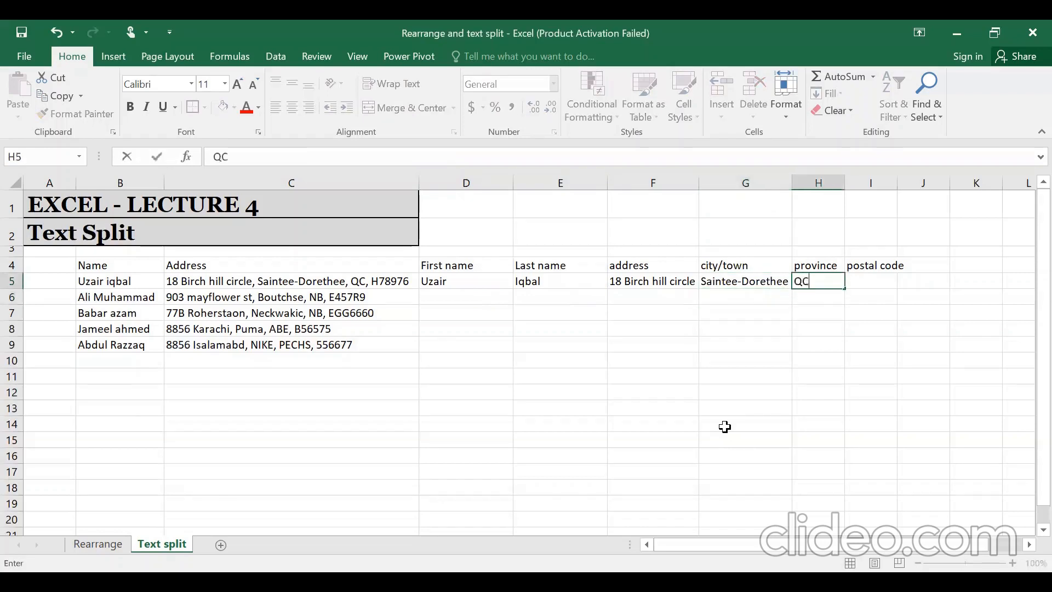
{"action": "key", "text": "Tab"}
{"action": "type", "text": "H"}
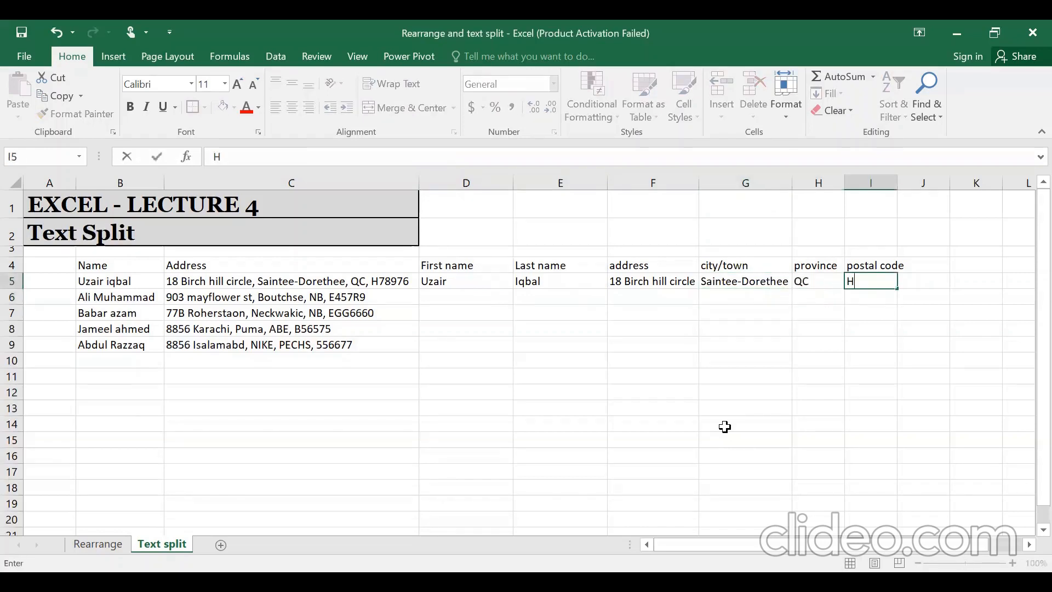
{"action": "type", "text": "78976"}
{"action": "key", "text": "Return"}
{"action": "key", "text": "Left"}
{"action": "key", "text": "Left"}
{"action": "key", "text": "Left"}
{"action": "key", "text": "Left"}
{"action": "key", "text": "Left"}
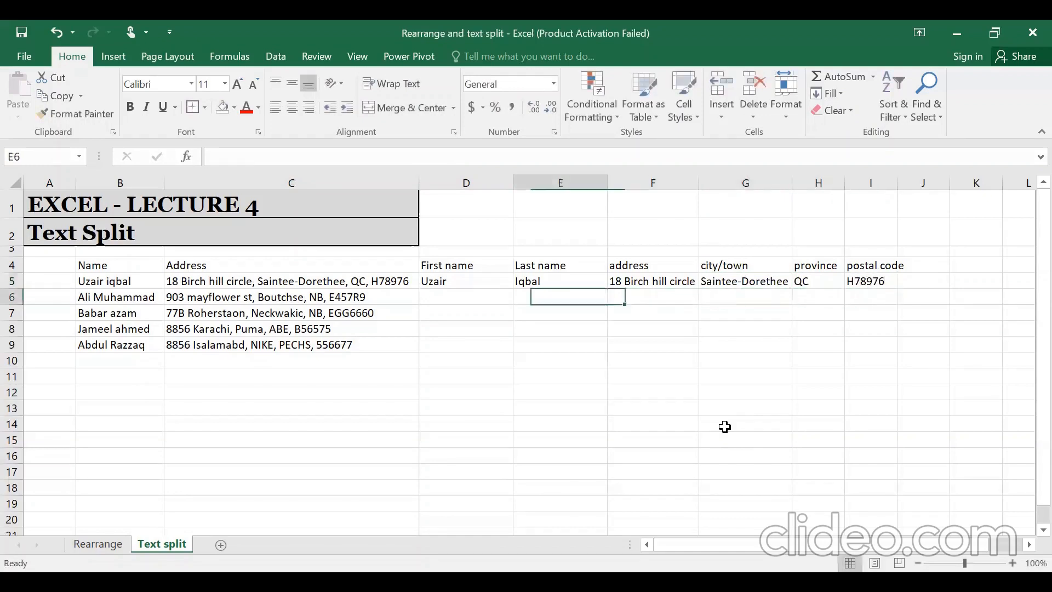
{"action": "key", "text": "Right"}
{"action": "key", "text": "Up"}
- Flash Fill the first name, last name and address columns down to row 9
{"action": "key", "text": "ctrl+c"}
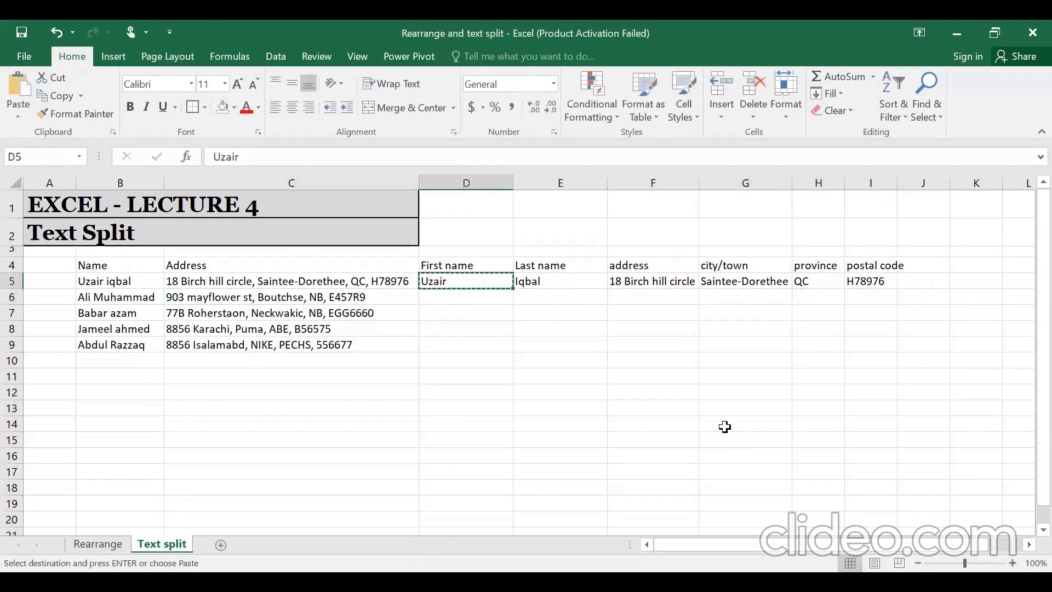
{"action": "key", "text": "shift+Down"}
{"action": "key", "text": "shift+Down"}
{"action": "key", "text": "shift+Down"}
{"action": "key", "text": "shift+Down"}
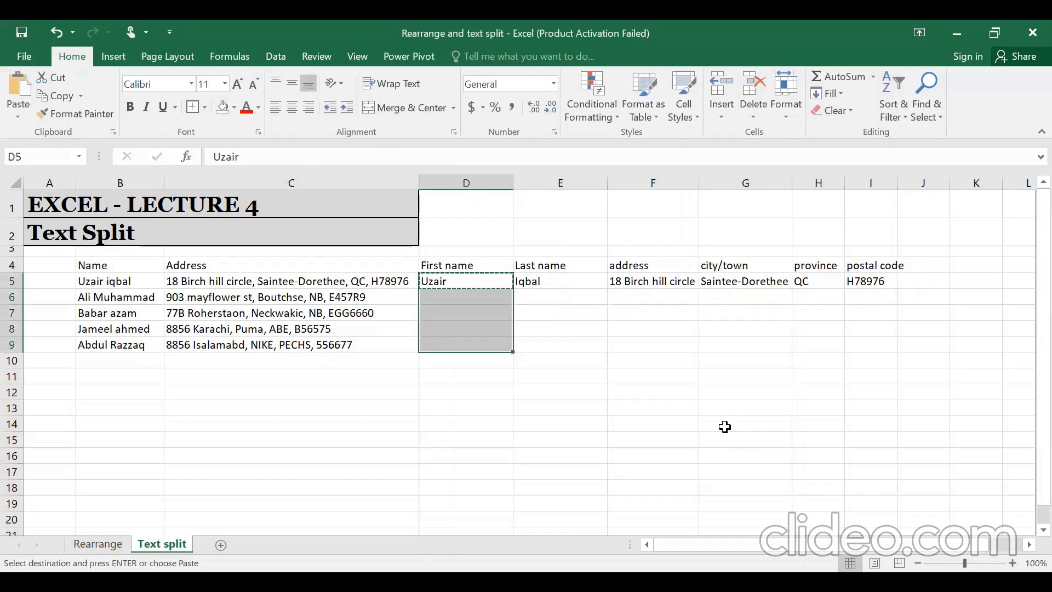
{"action": "key", "text": "ctrl+e"}
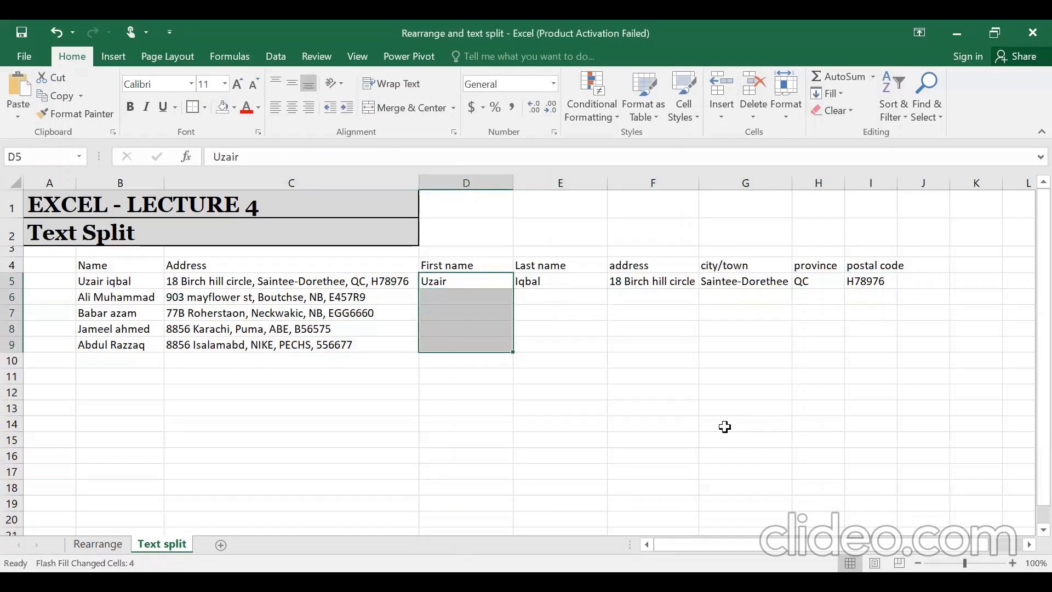
{"action": "key", "text": "Right"}
{"action": "key", "text": "ctrl+c"}
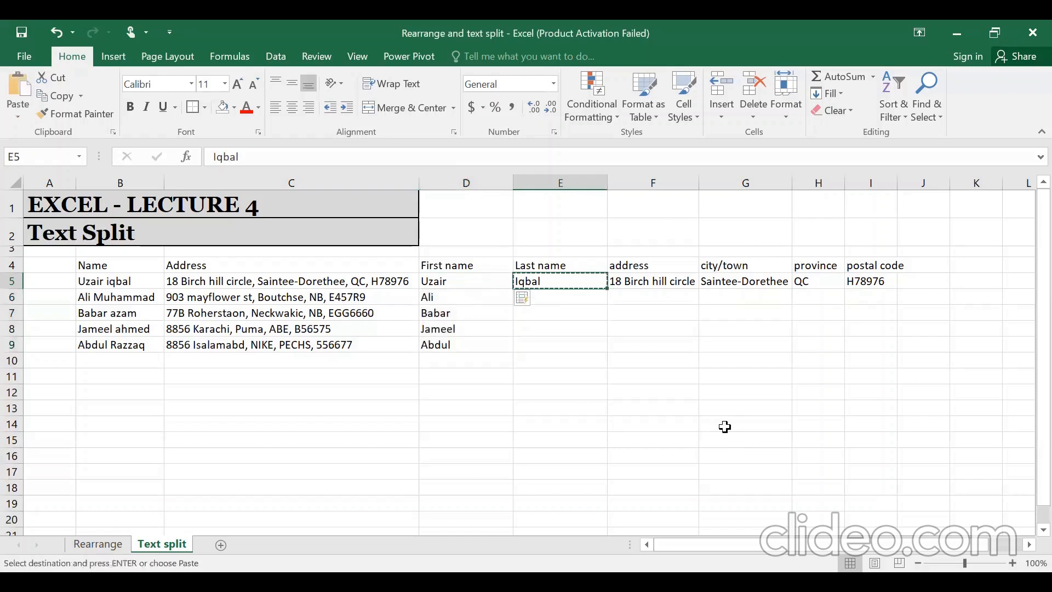
{"action": "key", "text": "shift+Down"}
{"action": "key", "text": "shift+Down"}
{"action": "key", "text": "shift+Down"}
{"action": "key", "text": "shift+Down"}
{"action": "key", "text": "ctrl+e"}
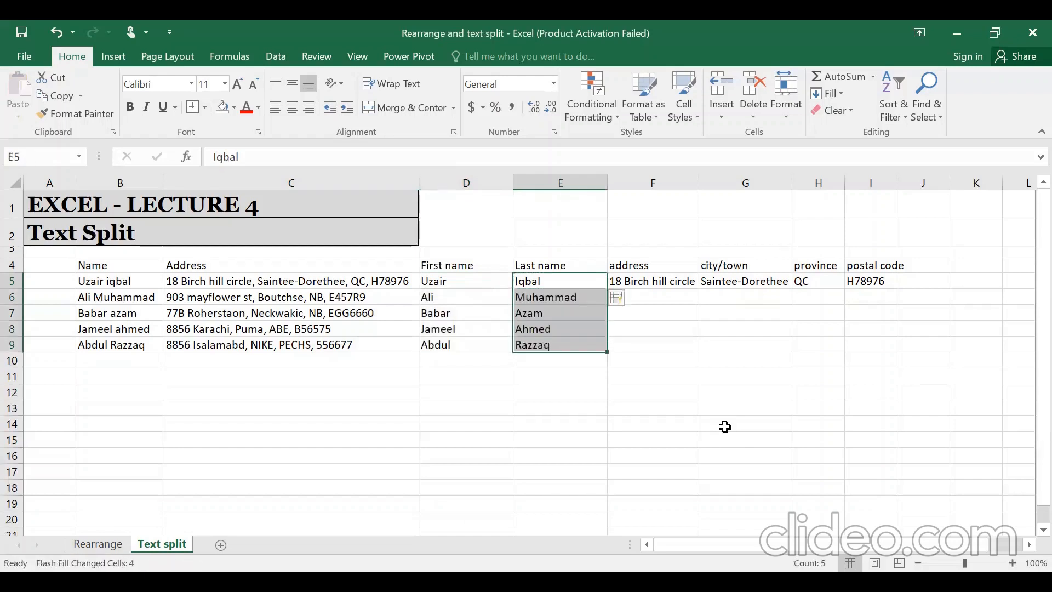
{"action": "key", "text": "Right"}
{"action": "key", "text": "ctrl+c"}
{"action": "key", "text": "shift+Down"}
{"action": "key", "text": "shift+Down"}
{"action": "key", "text": "shift+Down"}
{"action": "key", "text": "shift+Down"}
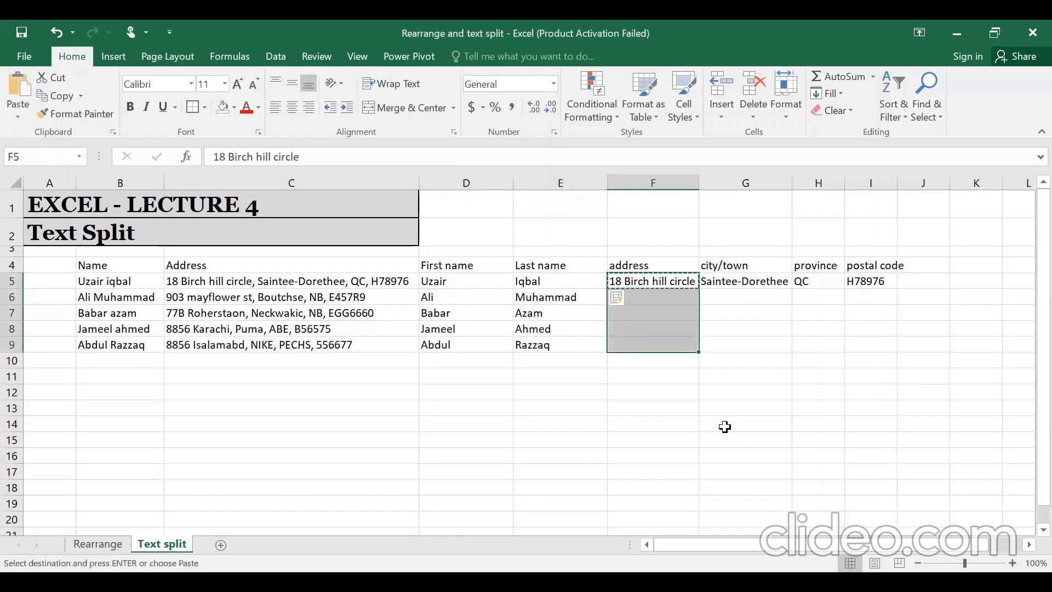
{"action": "key", "text": "ctrl+e"}
- Flash Fill the city/town, province and postal code columns for rows 6–9
{"action": "key", "text": "Right"}
{"action": "key", "text": "shift+Down"}
{"action": "key", "text": "shift+Up"}
{"action": "key", "text": "ctrl+c"}
{"action": "key", "text": "shift+Down"}
{"action": "key", "text": "shift+Down"}
{"action": "key", "text": "shift+Down"}
{"action": "key", "text": "shift+Down"}
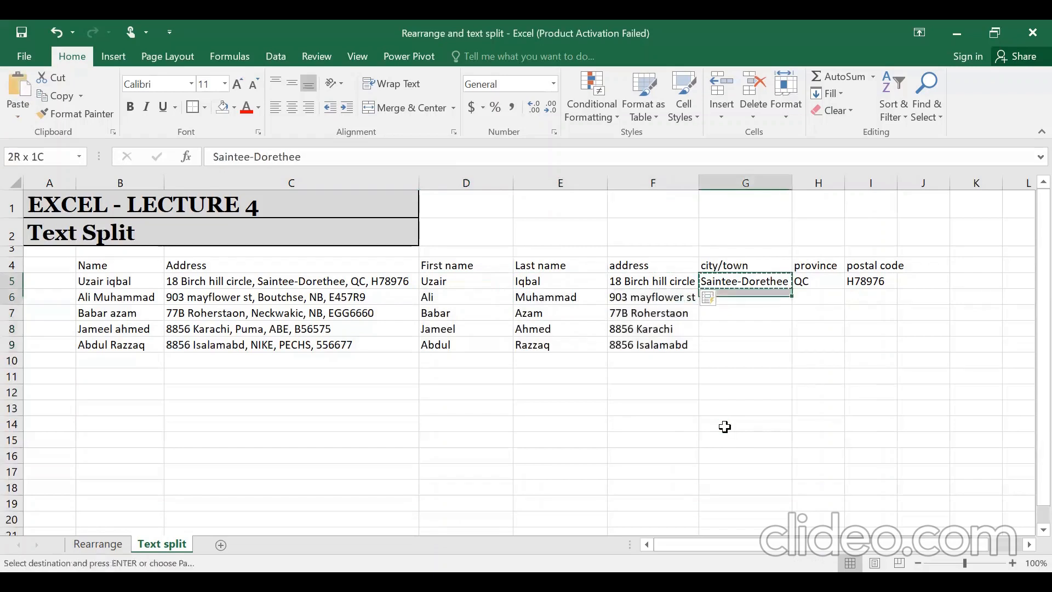
{"action": "key", "text": "ctrl+e"}
{"action": "key", "text": "Right"}
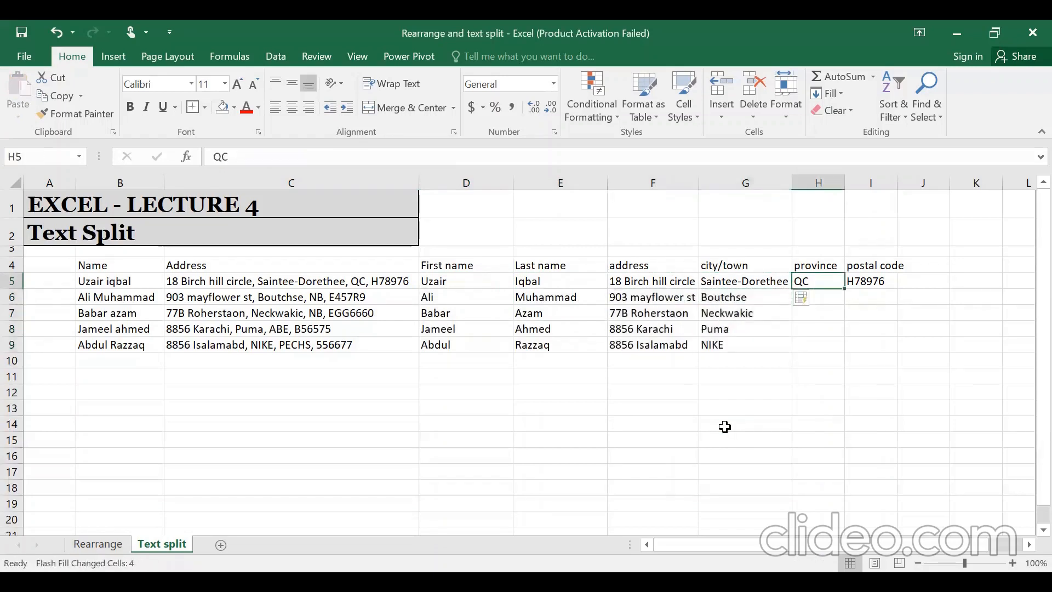
{"action": "key", "text": "ctrl+c"}
{"action": "key", "text": "shift+Down"}
{"action": "key", "text": "shift+Down"}
{"action": "key", "text": "shift+Down"}
{"action": "key", "text": "shift+Down"}
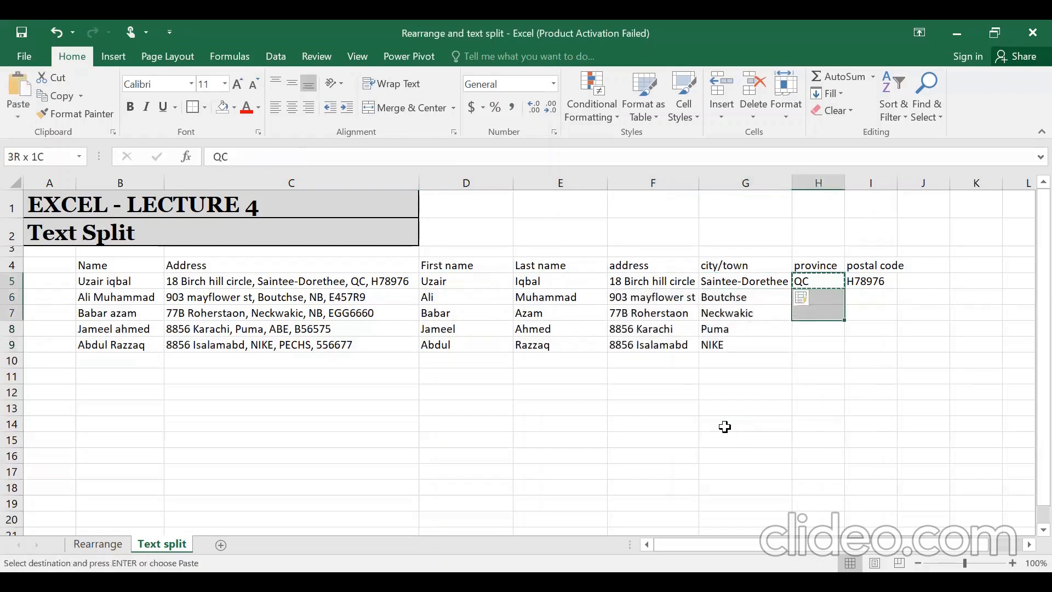
{"action": "key", "text": "ctrl+e"}
{"action": "key", "text": "Right"}
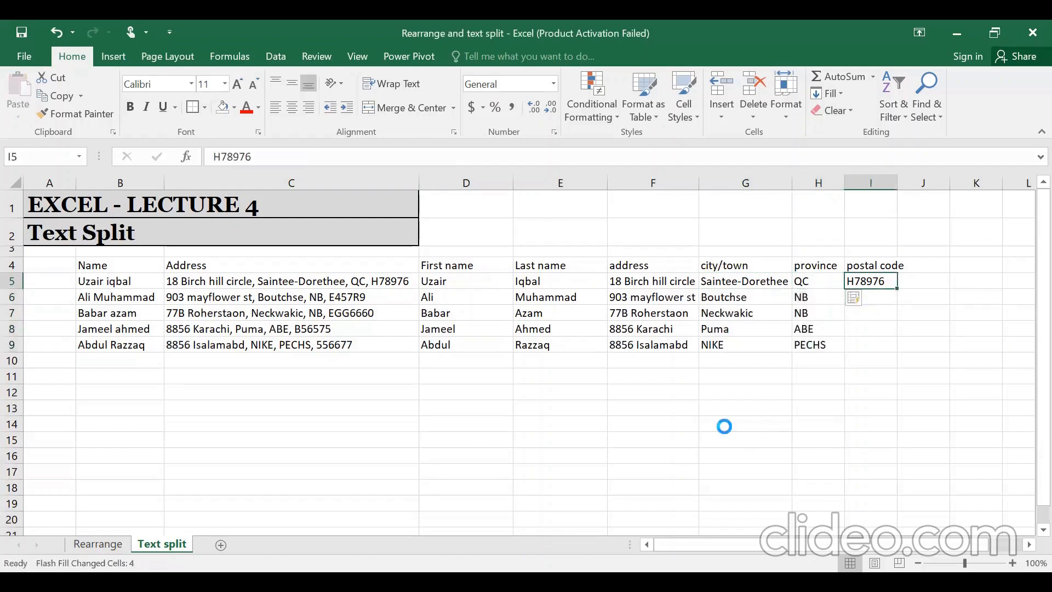
{"action": "key", "text": "ctrl+c"}
{"action": "key", "text": "shift+Down"}
{"action": "key", "text": "shift+Down"}
{"action": "key", "text": "shift+Down"}
{"action": "key", "text": "shift+Down"}
{"action": "key", "text": "ctrl+e"}
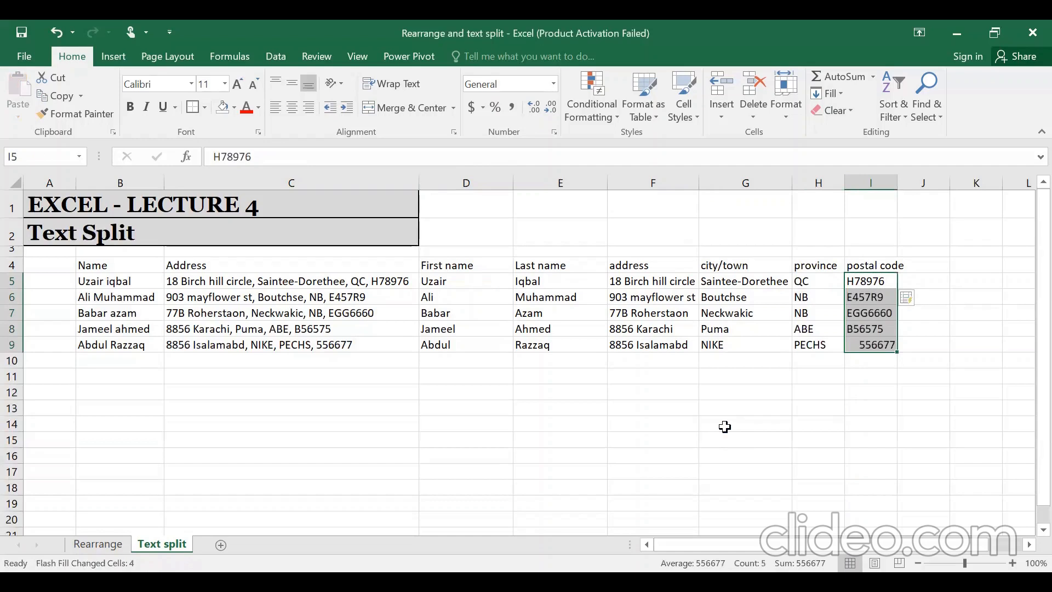
- Go back to the First name column to review the filled results
{"action": "key", "text": "Left"}
{"action": "key", "text": "Left"}
{"action": "key", "text": "Left"}
{"action": "key", "text": "Left"}
{"action": "key", "text": "Left"}
{"action": "key", "text": "Left"}
{"action": "key", "text": "Down"}
{"action": "key", "text": "Right"}
{"action": "key", "text": "shift+Down"}
{"action": "key", "text": "shift+Down"}
{"action": "key", "text": "shift+Down"}
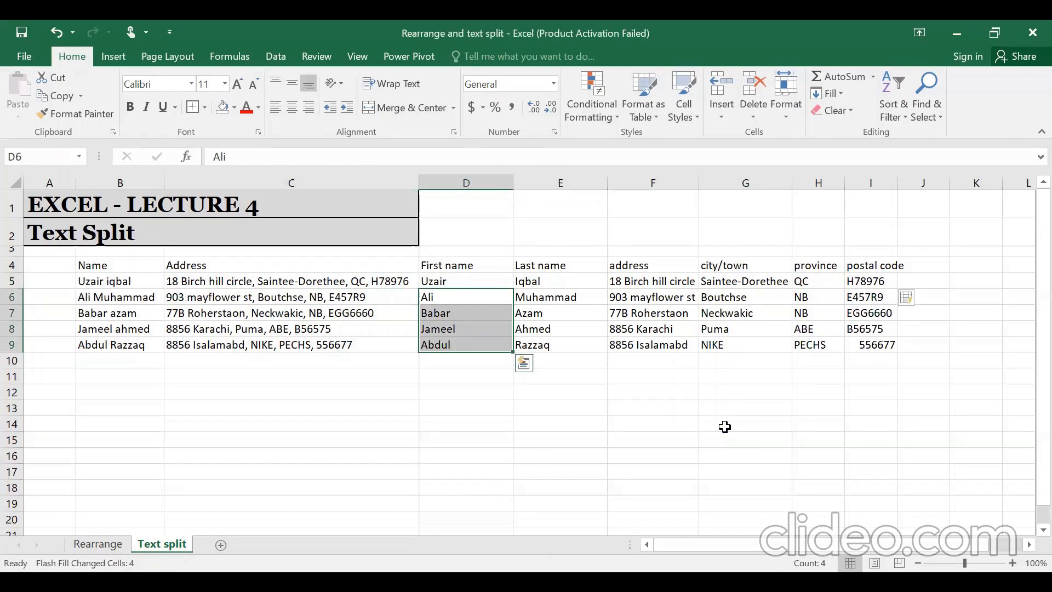
{"action": "key", "text": "Up"}
{"action": "key", "text": "ctrl+shift+Right"}
{"action": "key", "text": "Left"}
{"action": "key", "text": "Left"}
{"action": "key", "text": "Right"}
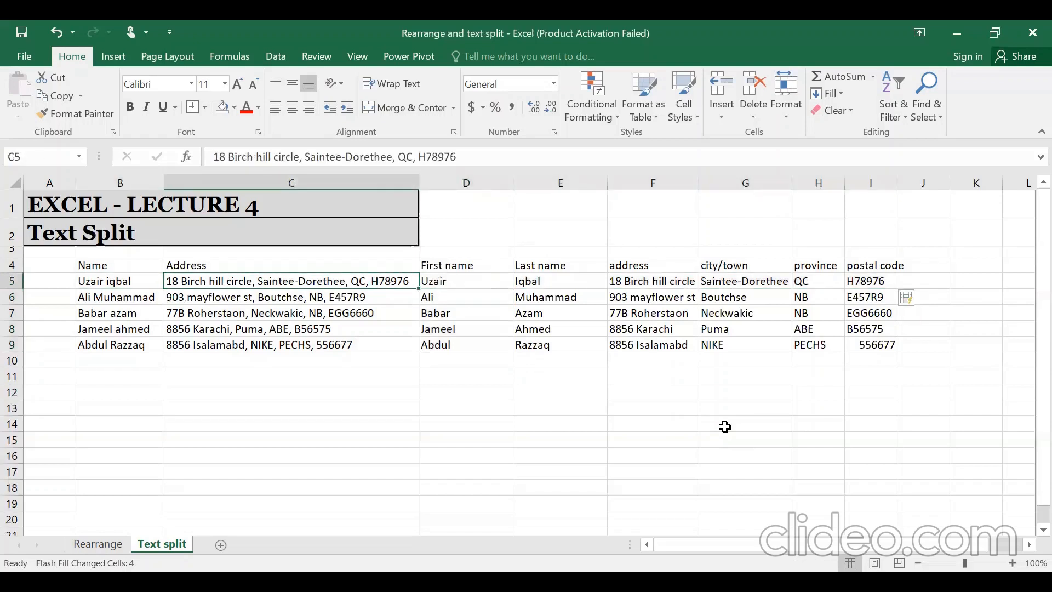
{"action": "key", "text": "Down"}
{"action": "key", "text": "Right"}
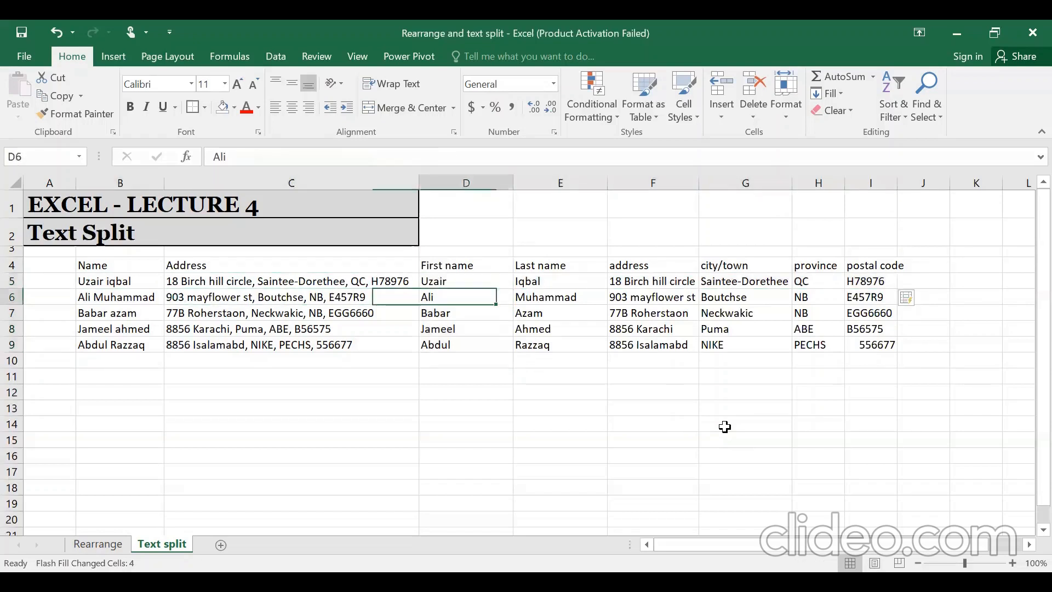
{"action": "key", "text": "Right"}
{"action": "key", "text": "Right"}
{"action": "key", "text": "Up"}
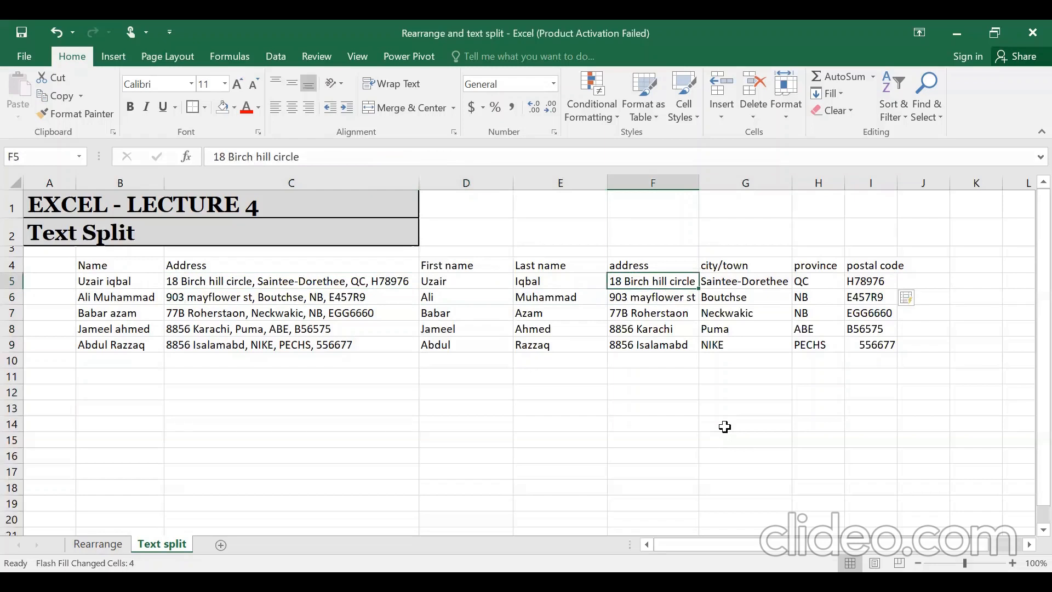
{"action": "key", "text": "Down"}
{"action": "key", "text": "ctrl+shift+Down"}
{"action": "key", "text": "Left"}
{"action": "key", "text": "Left"}
{"action": "key", "text": "Left"}
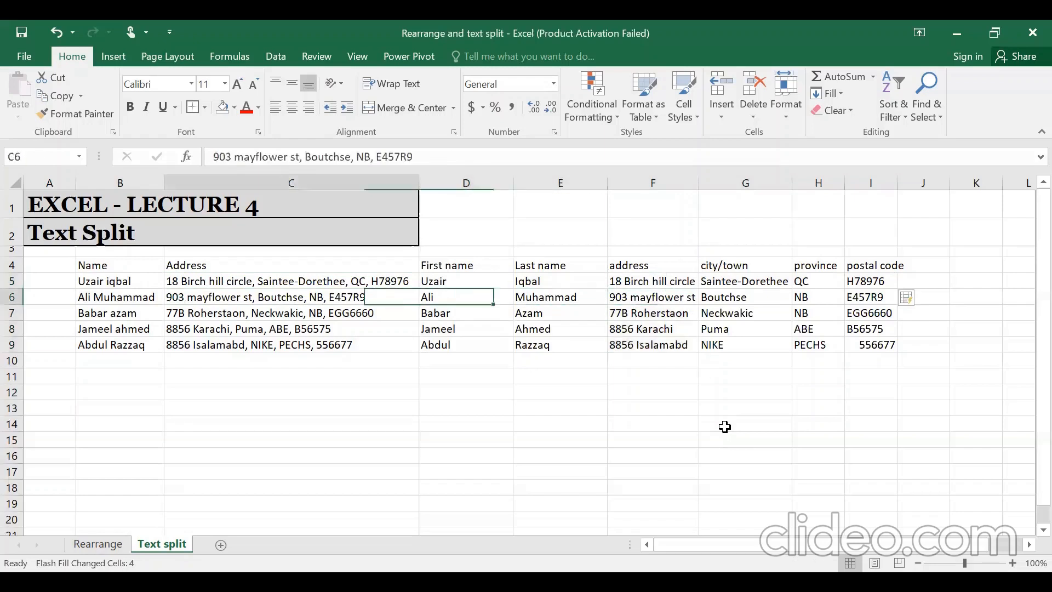
{"action": "key", "text": "Left"}
{"action": "key", "text": "Right"}
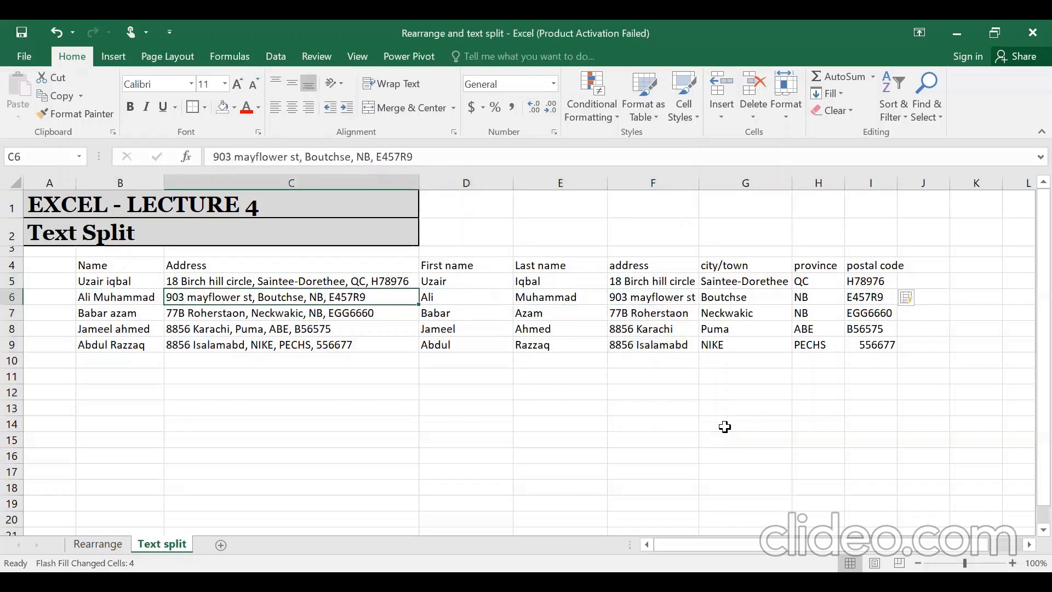
{"action": "key", "text": "Right"}
{"action": "key", "text": "Right"}
{"action": "key", "text": "Right"}
{"action": "key", "text": "Left"}
{"action": "key", "text": "Left"}
{"action": "key", "text": "Left"}
{"action": "key", "text": "Down"}
{"action": "left_click", "coordinate": [725, 427]}
{"action": "key", "text": "Left"}
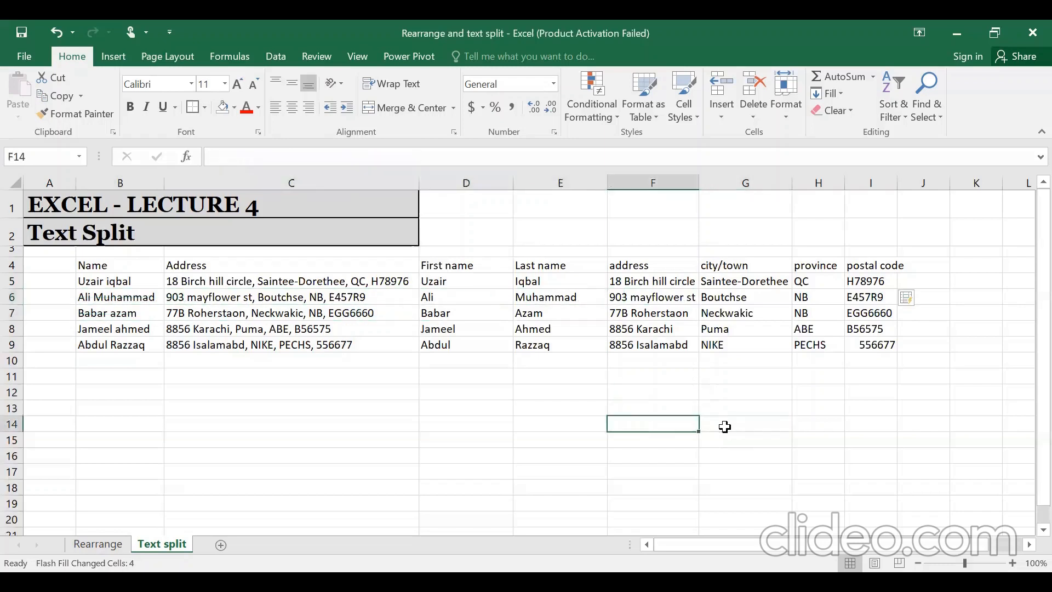
{"action": "key", "text": "Up"}
{"action": "key", "text": "Up"}
{"action": "key", "text": "Up"}
{"action": "key", "text": "Up"}
{"action": "key", "text": "Left"}
{"action": "key", "text": "Left"}
{"action": "key", "text": "Left"}
{"action": "key", "text": "Left"}
{"action": "key", "text": "Up"}
{"action": "key", "text": "Up"}
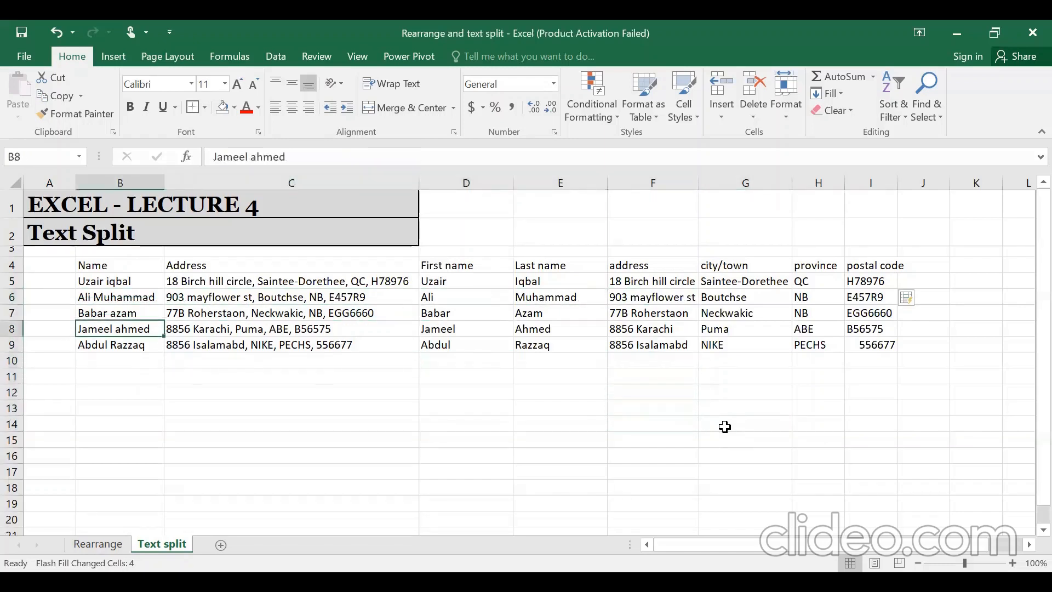
{"action": "key", "text": "Right"}
{"action": "key", "text": "Right"}
{"action": "key", "text": "Right"}
{"action": "key", "text": "Right"}
{"action": "key", "text": "Down"}
{"action": "key", "text": "Left"}
{"action": "key", "text": "Left"}
{"action": "key", "text": "Left"}
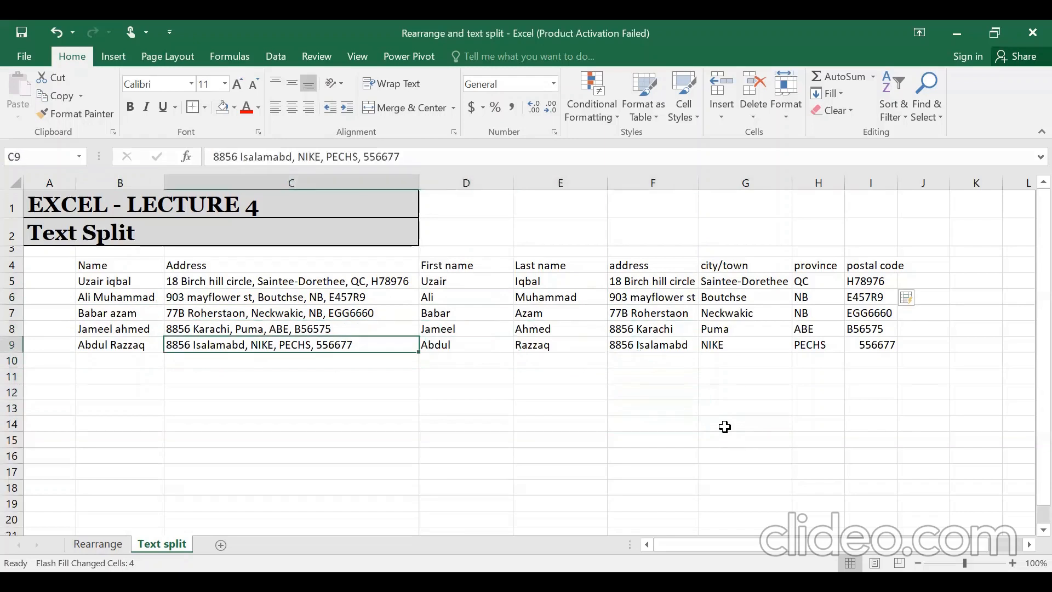
{"action": "key", "text": "Right"}
{"action": "key", "text": "Right"}
{"action": "key", "text": "Right"}
{"action": "key", "text": "Right"}
{"action": "key", "text": "Up"}
{"action": "key", "text": "Up"}
{"action": "key", "text": "Up"}
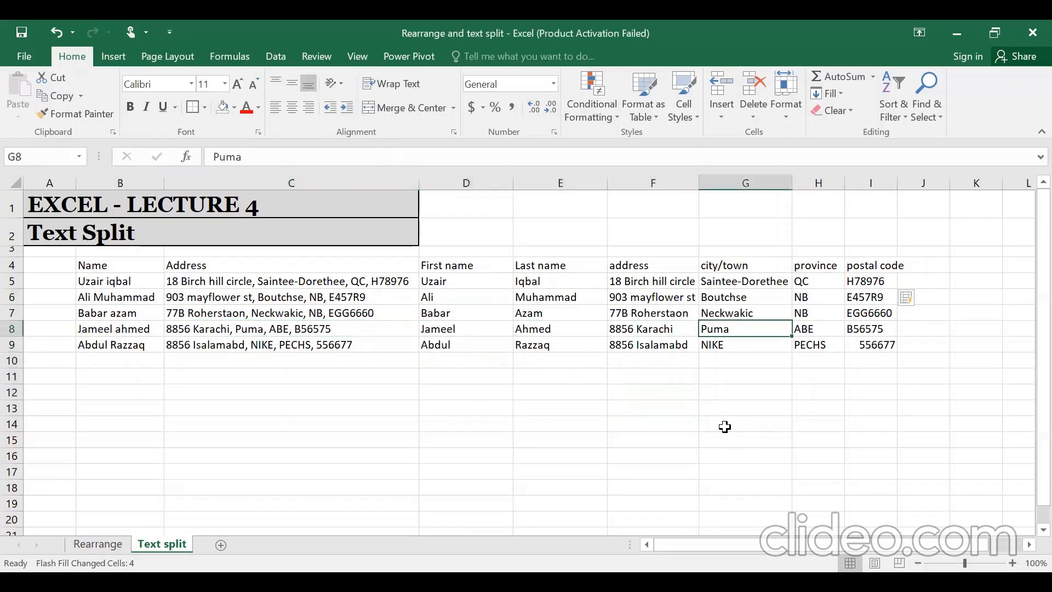
{"action": "key", "text": "Up"}
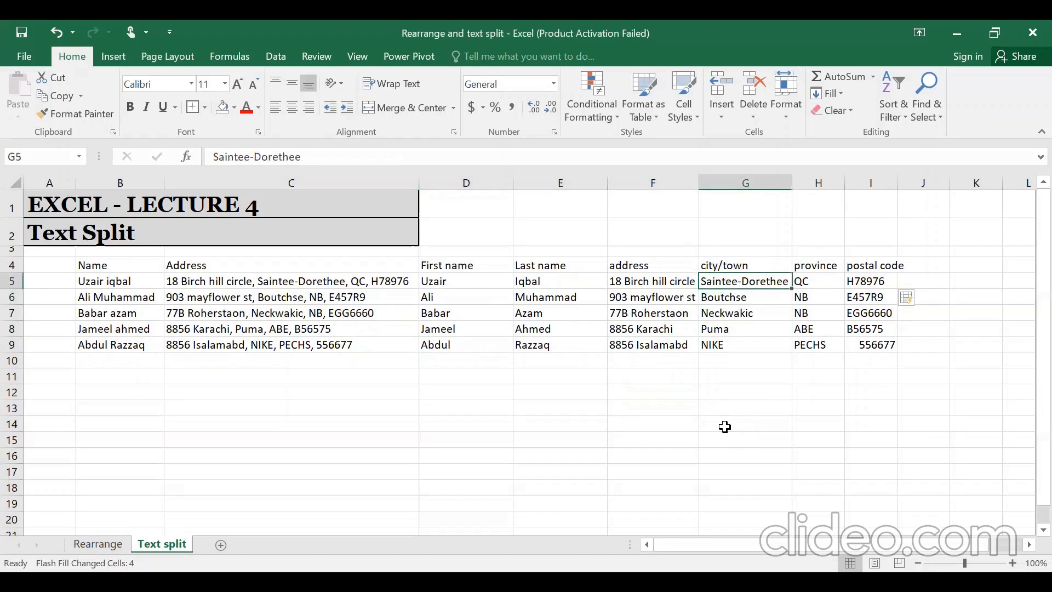
{"action": "key", "text": "Left"}
{"action": "key", "text": "Left"}
{"action": "key", "text": "Right"}
{"action": "key", "text": "Right"}
{"action": "key", "text": "ctrl+shift+Down"}
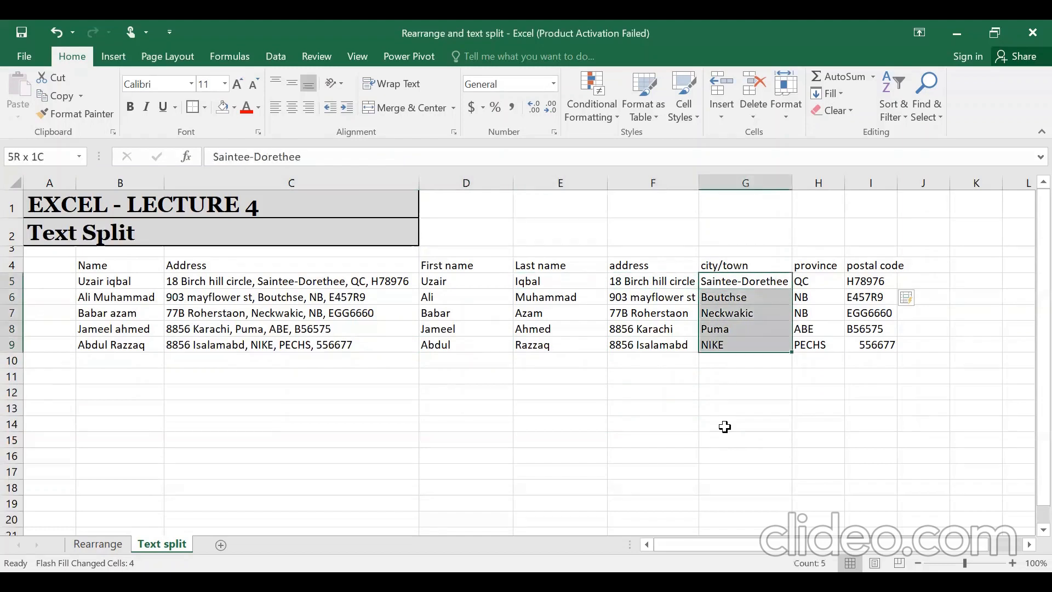
{"action": "key", "text": "Left"}
{"action": "key", "text": "Right"}
{"action": "key", "text": "Right"}
{"action": "key", "text": "ctrl+shift+Down"}
{"action": "key", "text": "Right"}
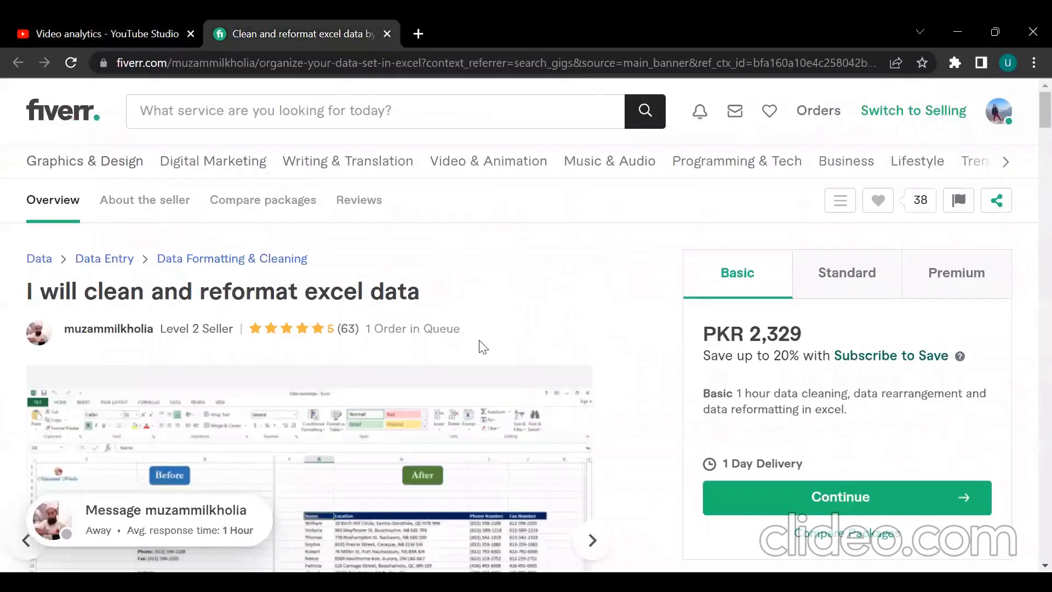
- Scroll down the gig page and advance the gallery to the before-and-after name/address split sample
{"action": "scroll", "coordinate": [564, 442], "scroll_direction": "down", "scroll_amount": 2}
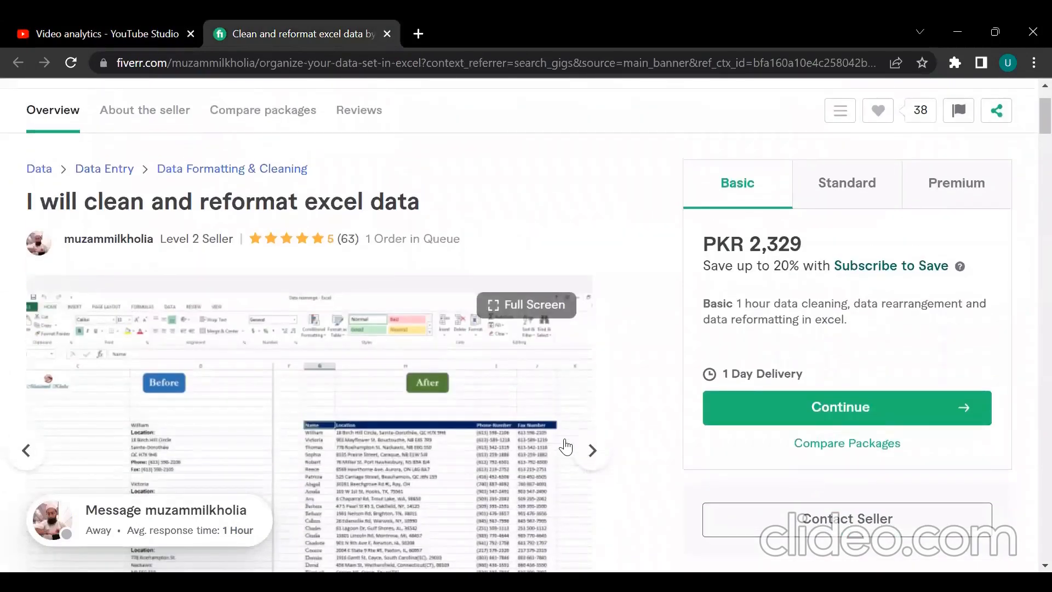
{"action": "scroll", "coordinate": [565, 446], "scroll_direction": "down", "scroll_amount": 3}
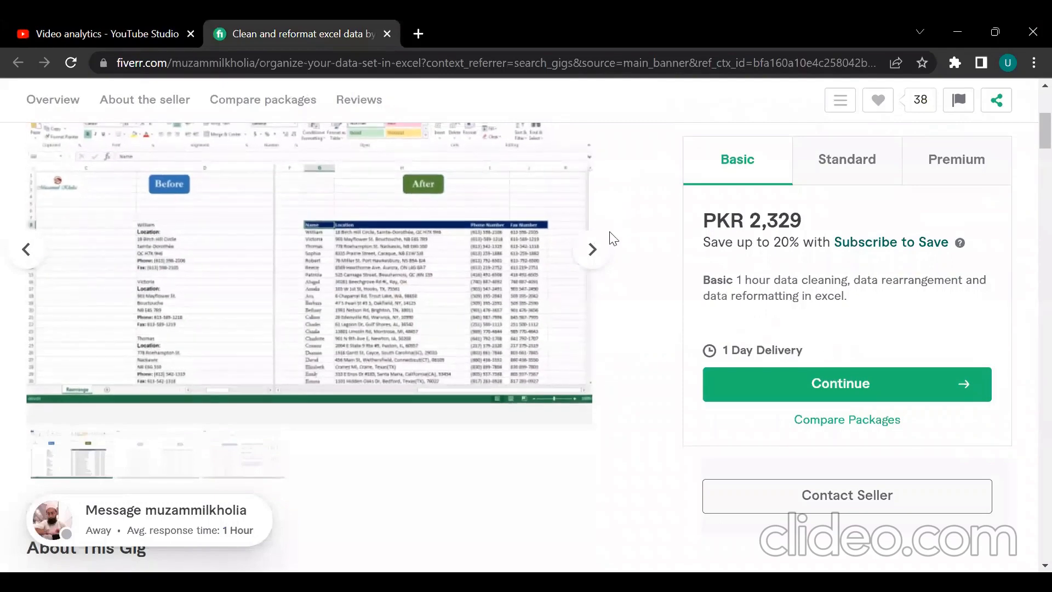
{"action": "left_click", "coordinate": [592, 250]}
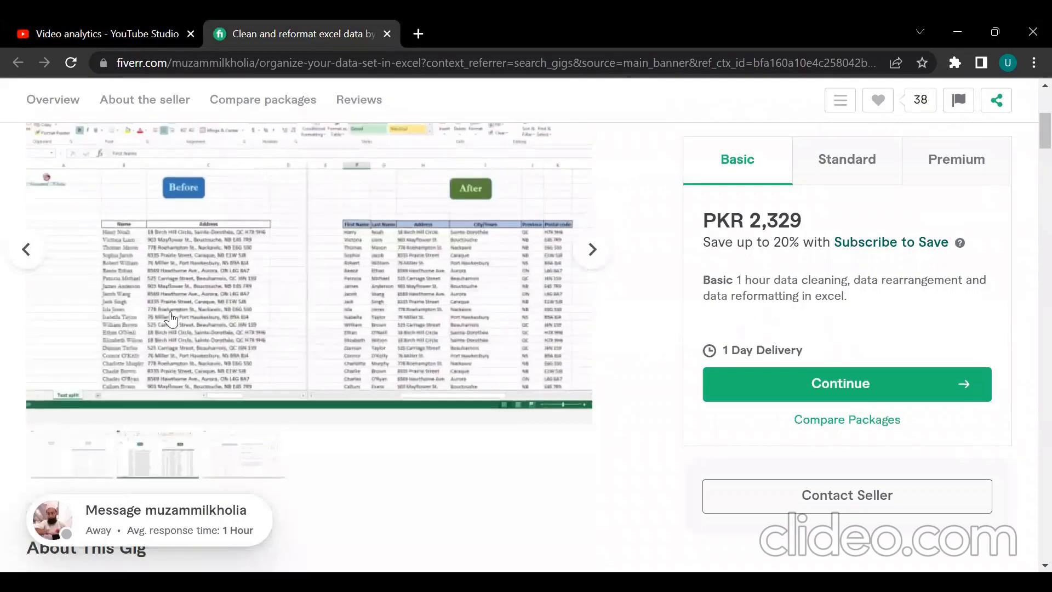